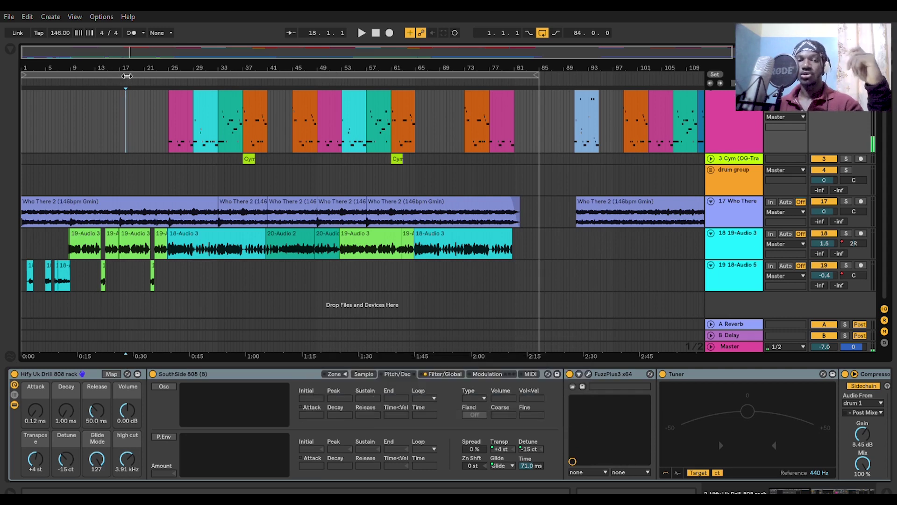
# Play the mix from the start and from about bar 30 while viewing the effect chain of track 18 19-Audio 3.
pyautogui.click(126, 75)
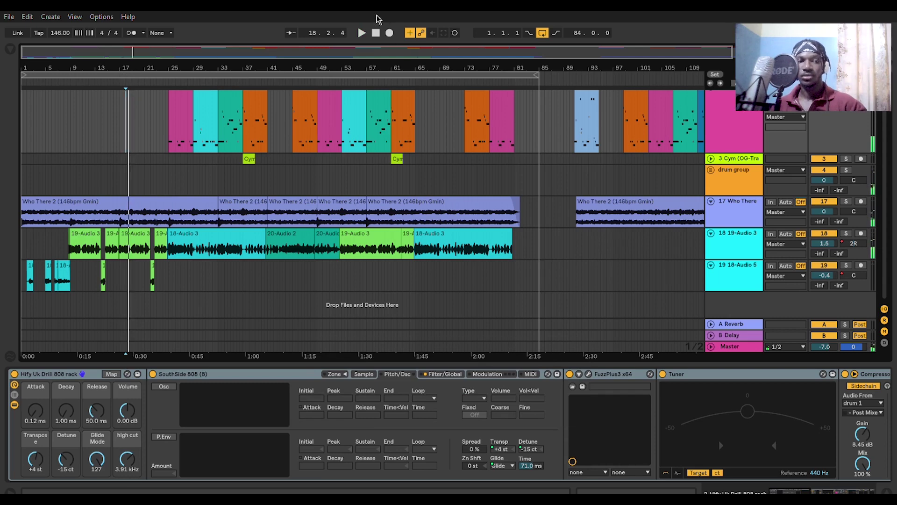
pyautogui.click(376, 33)
pyautogui.click(375, 32)
pyautogui.press('space')
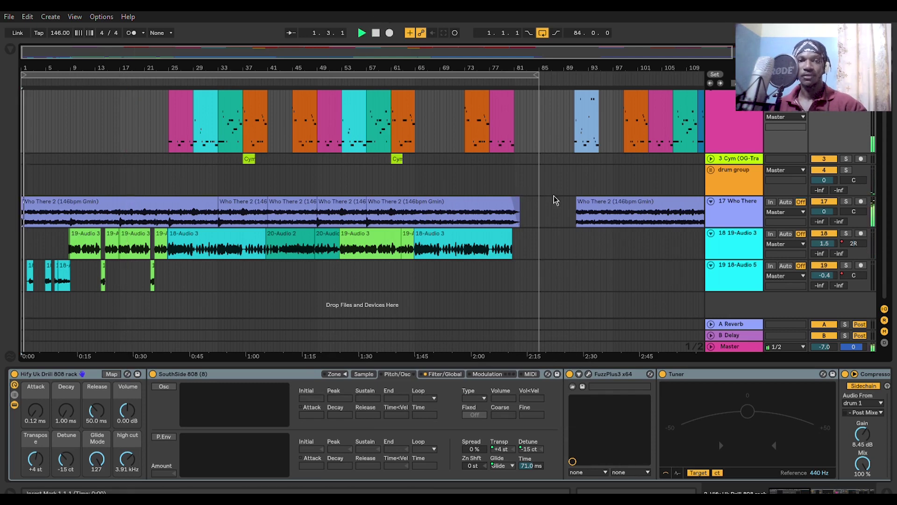
pyautogui.click(452, 230)
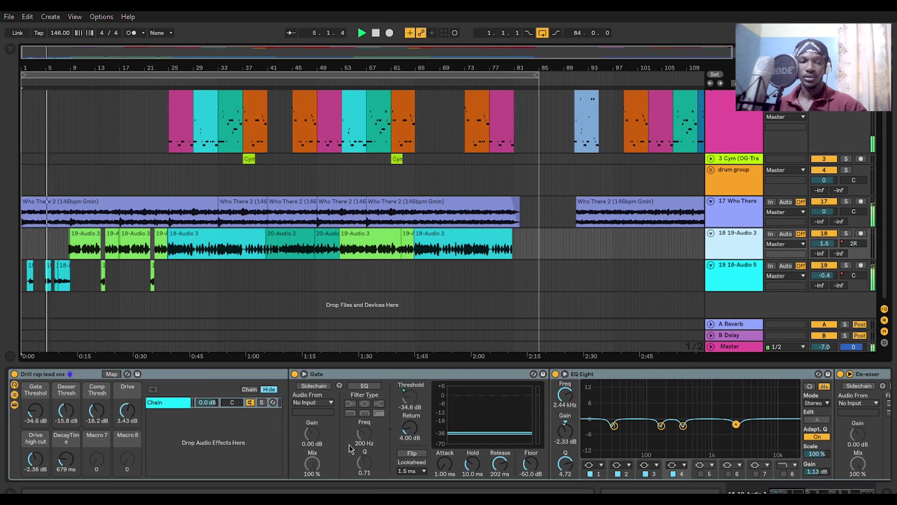
pyautogui.moveTo(817, 489); pyautogui.dragTo(771, 490)
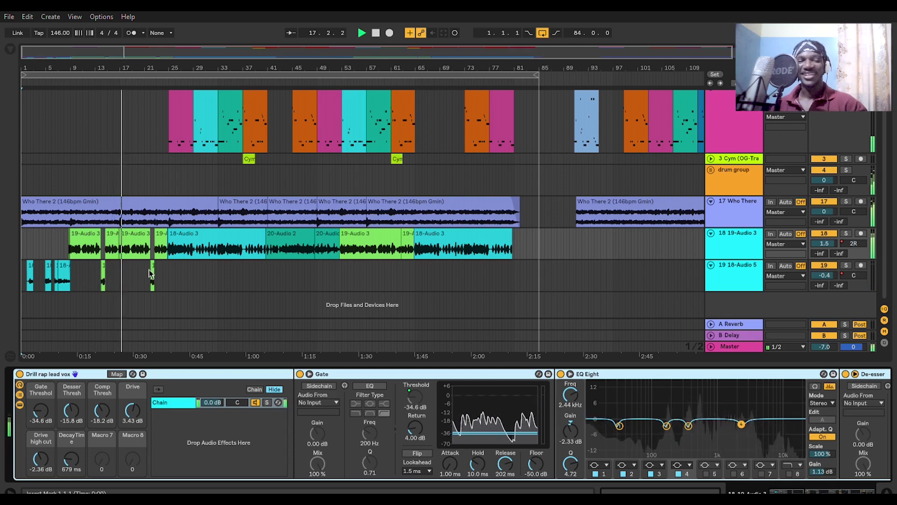
pyautogui.click(199, 75)
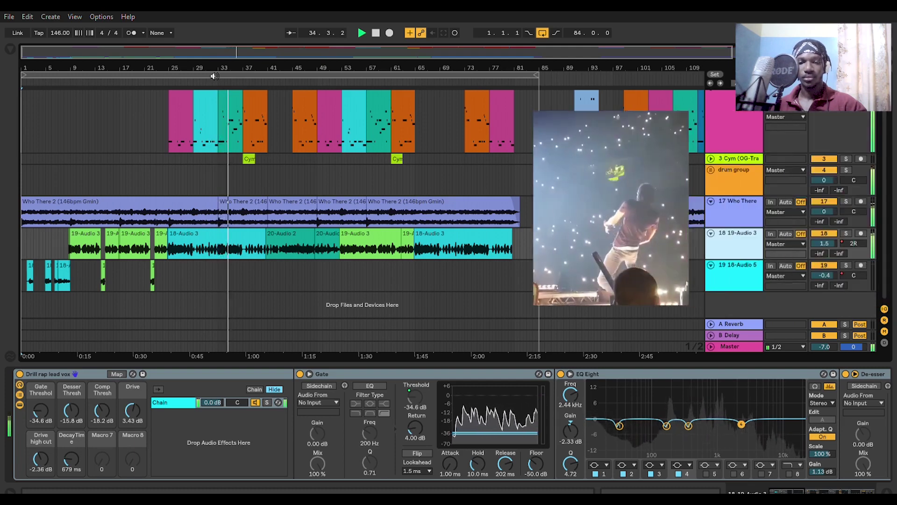
pyautogui.press('space')
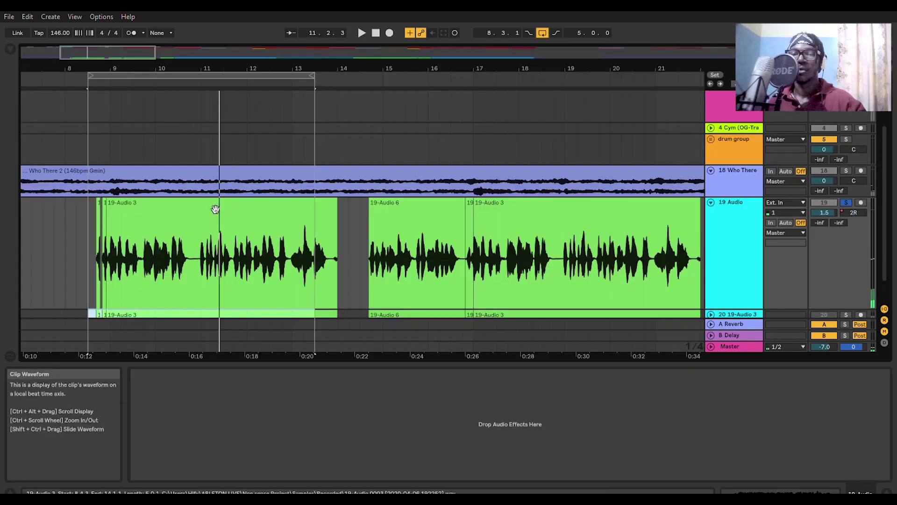
pyautogui.scroll(-1, 215, 196)
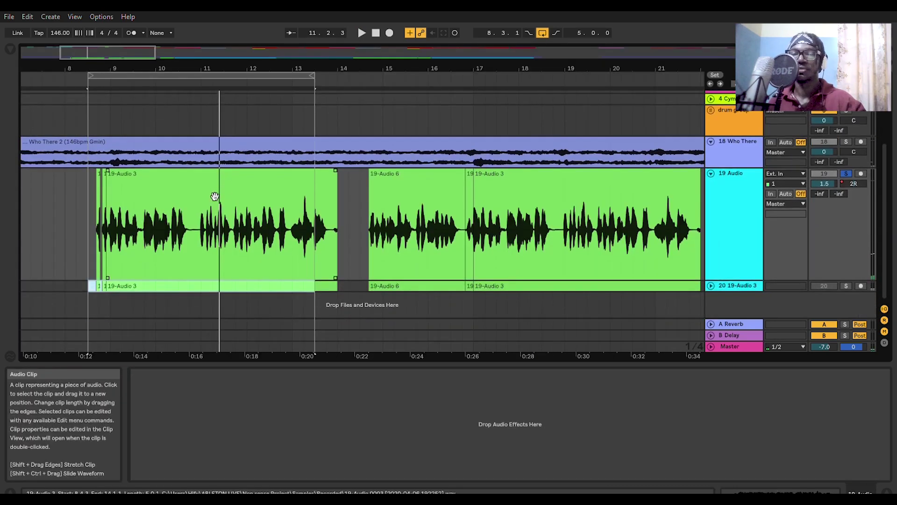
# Search the browser for "gate" and load the Gate effect onto the 19 Audio vocal track.
pyautogui.click(215, 196)
pyautogui.hotkey('ctrl', 'f')
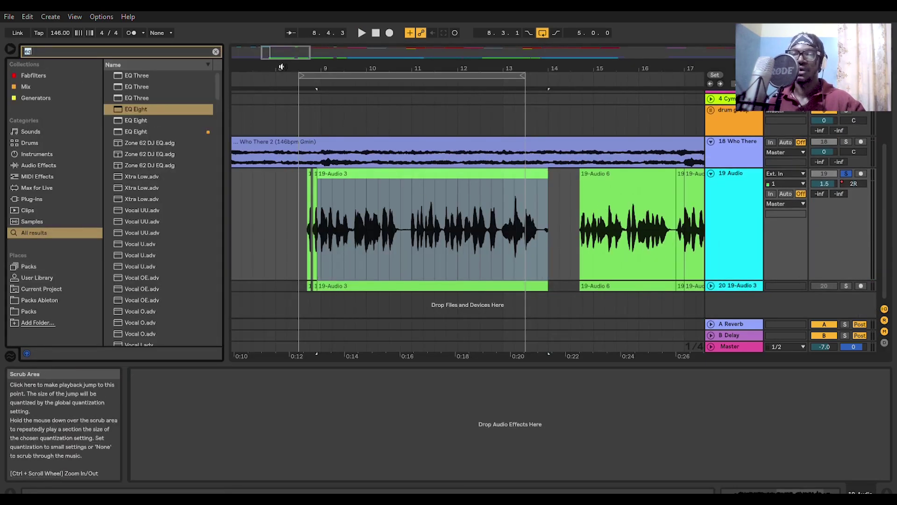
pyautogui.click(304, 71)
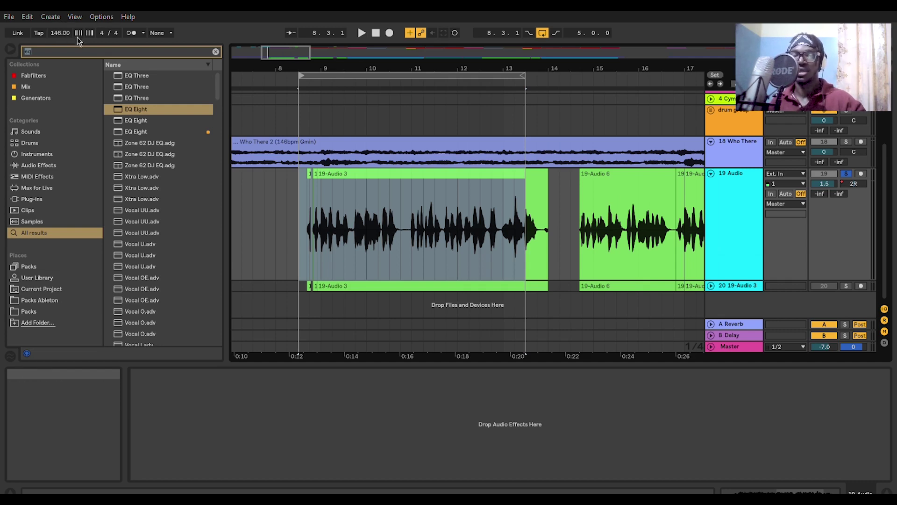
pyautogui.hotkey('ctrl', 'f')
pyautogui.write('gar')
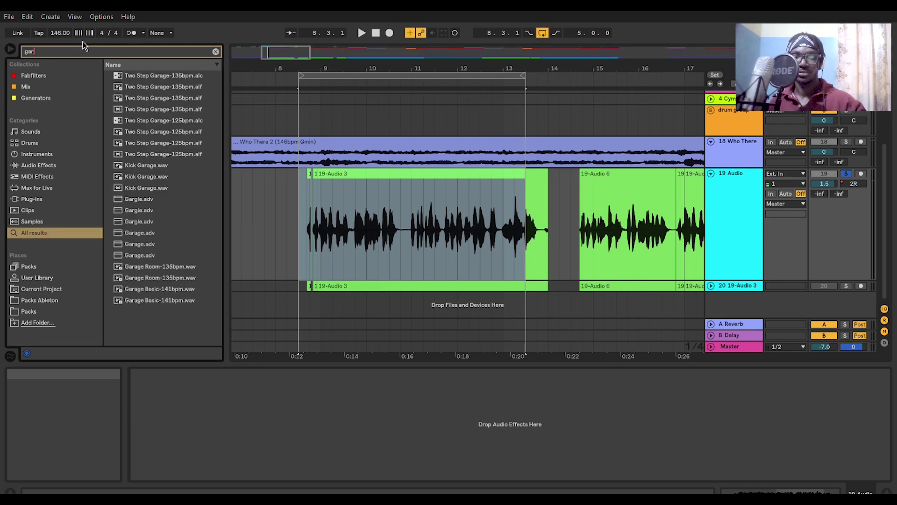
pyautogui.press('BackSpace')
pyautogui.write('te')
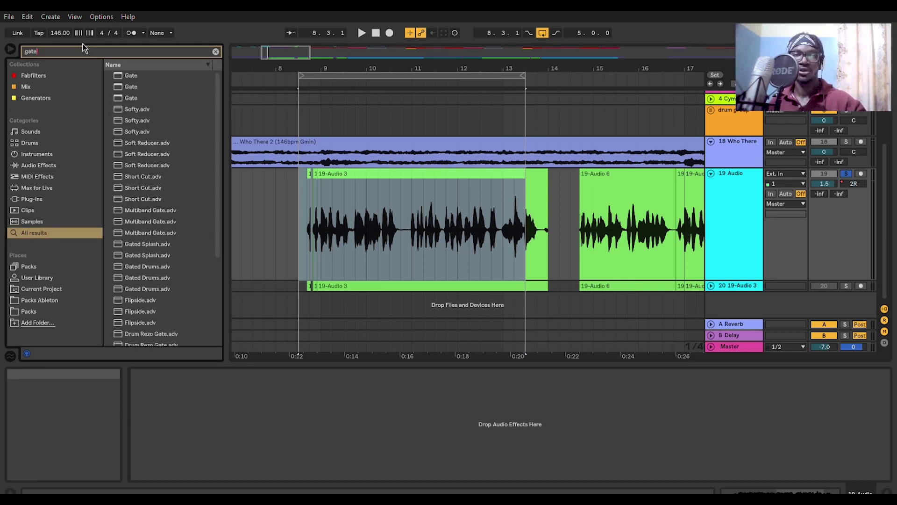
pyautogui.click(136, 86)
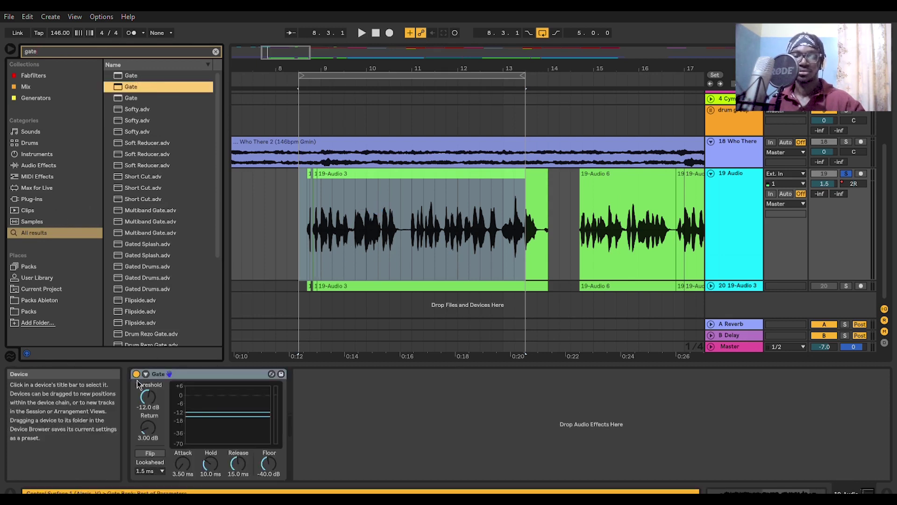
pyautogui.click(146, 386)
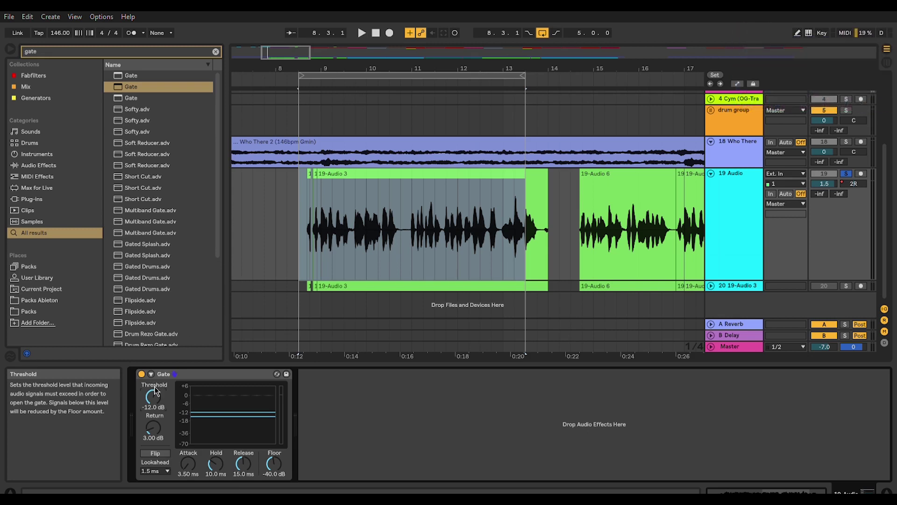
# Move the loop start to bar 10 and delete the silent gap before bar 11 from the 19-Audio 3 clip.
pyautogui.moveTo(299, 74)
pyautogui.mouseDown()
pyautogui.moveTo(357, 75)
pyautogui.moveTo(392, 98)
pyautogui.mouseUp()
pyautogui.click(403, 242)
pyautogui.moveTo(402, 240); pyautogui.dragTo(410, 240)
pyautogui.press('Delete')
# Select the short quiet passage around 11.3 in the vocal clip and examine its waveform up close.
pyautogui.moveTo(436, 228); pyautogui.dragTo(445, 228)
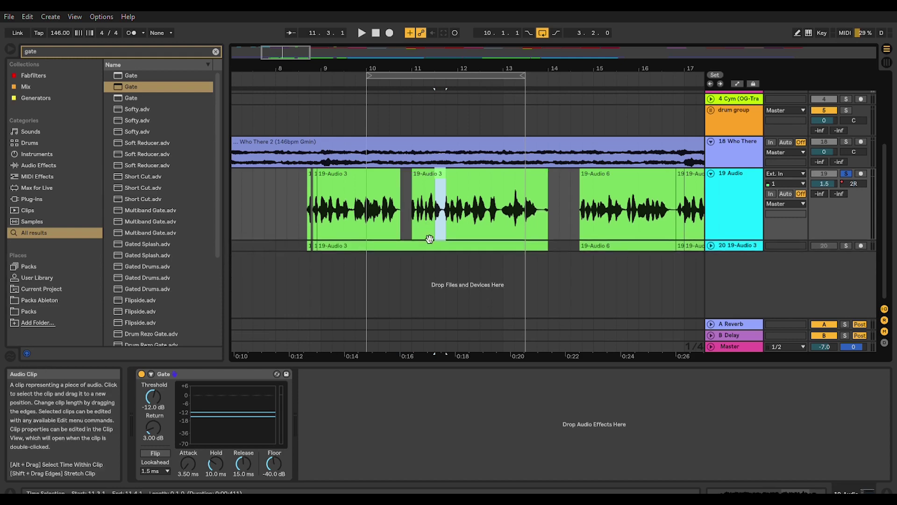
pyautogui.scroll(10, 448, 215)
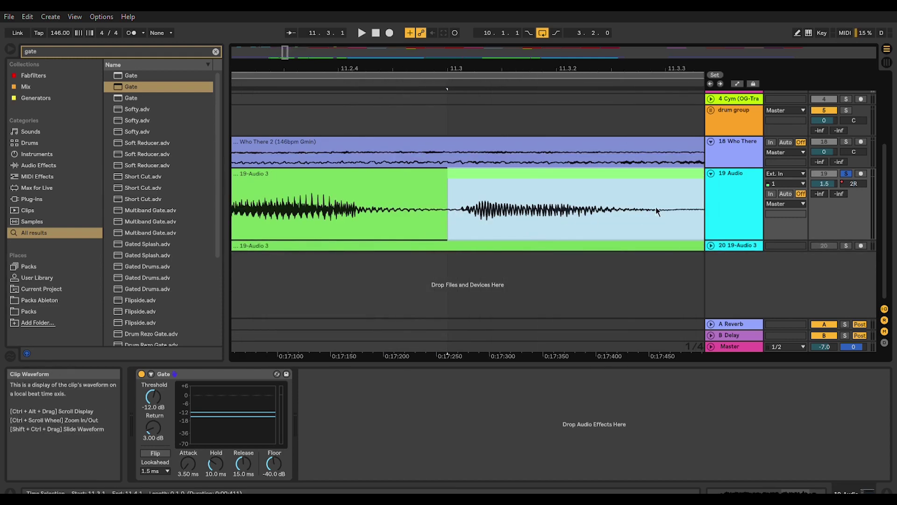
pyautogui.moveTo(664, 205); pyautogui.dragTo(694, 209)
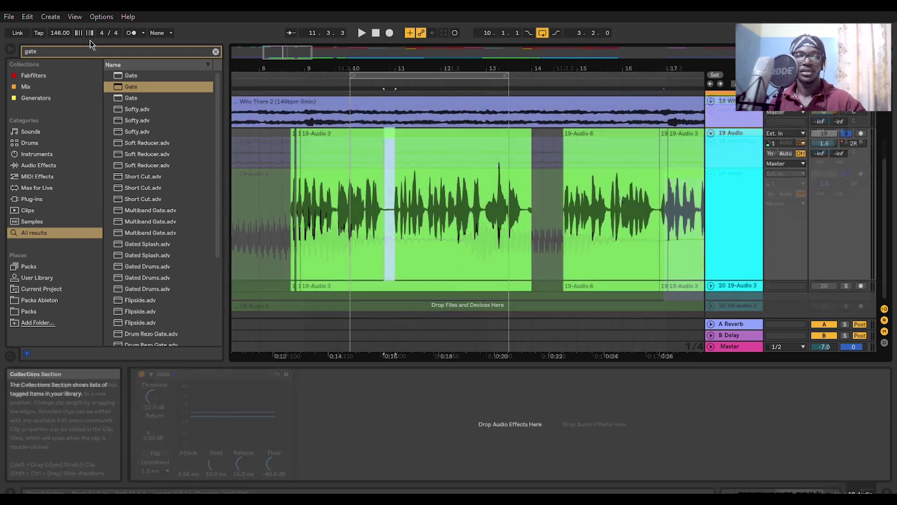
# Add the Gate effect to the 19 Audio track and set its threshold to -35 dB.
pyautogui.moveTo(129, 86); pyautogui.dragTo(236, 426)
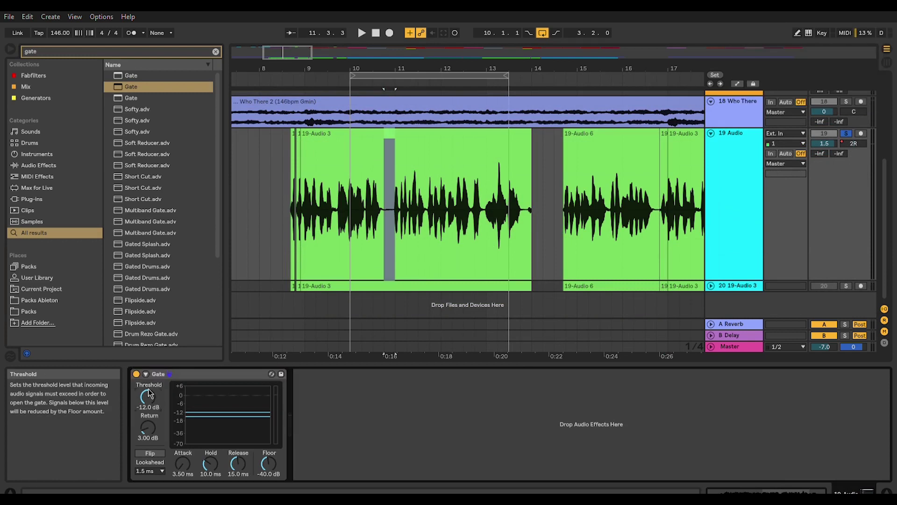
pyautogui.write('-3')
pyautogui.press('Return')
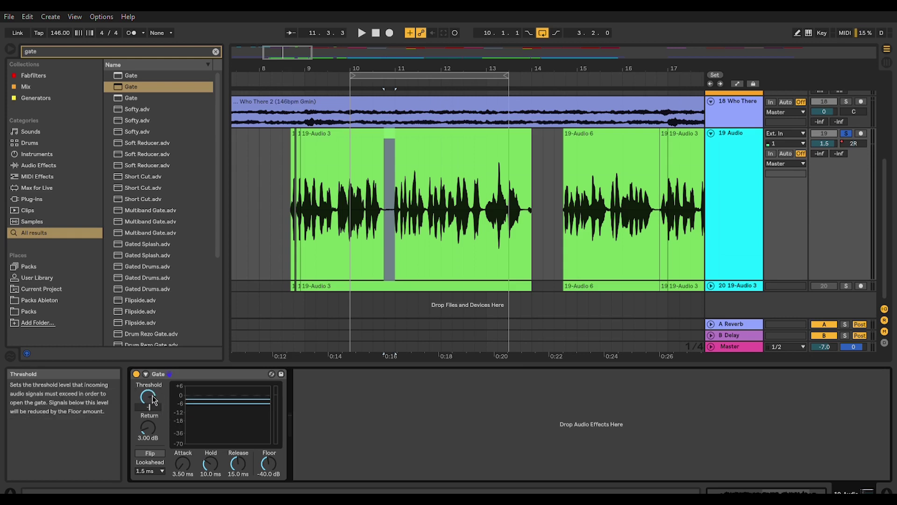
pyautogui.press('Return')
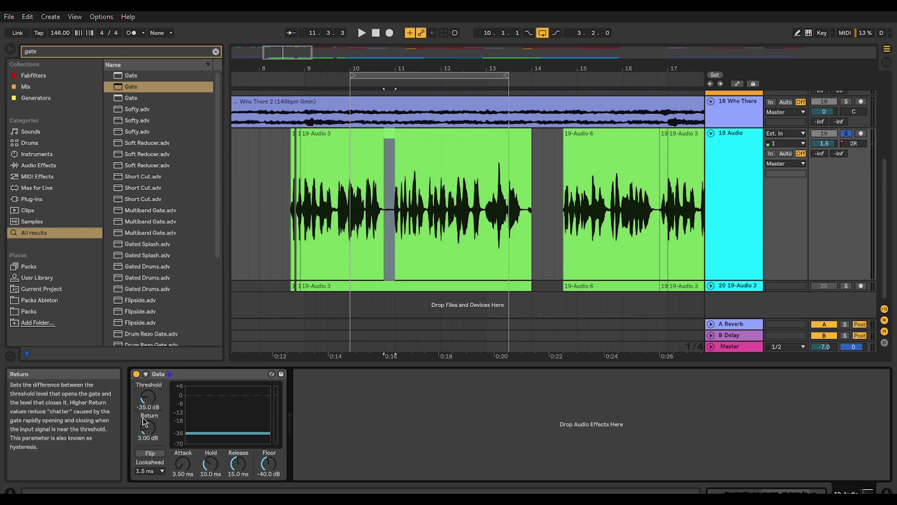
# Set the Gate's return to 2.63 dB and its floor to -50 dB.
pyautogui.click(154, 428)
pyautogui.moveTo(148, 428); pyautogui.dragTo(148, 429)
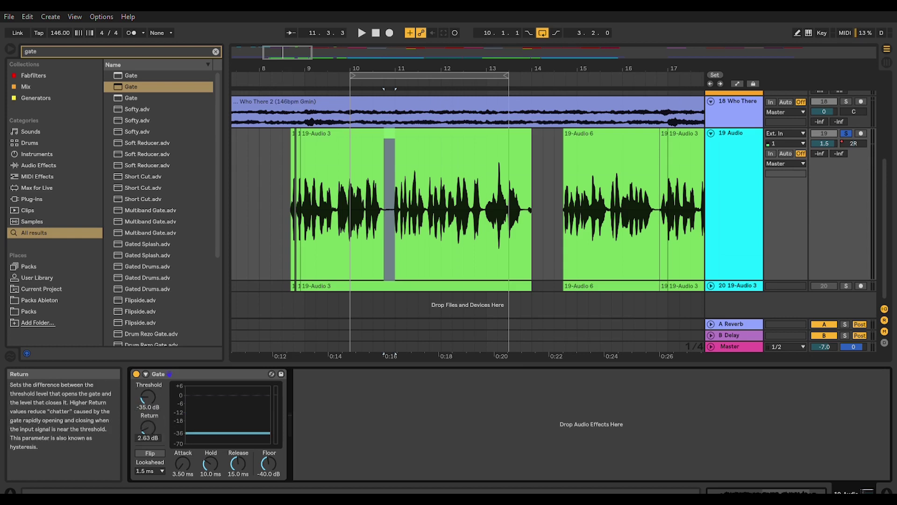
pyautogui.click(269, 458)
pyautogui.write('-50')
pyautogui.press('Return')
# Play the looped vocal and compare its sound with the Gate bypassed and active.
pyautogui.press('space')
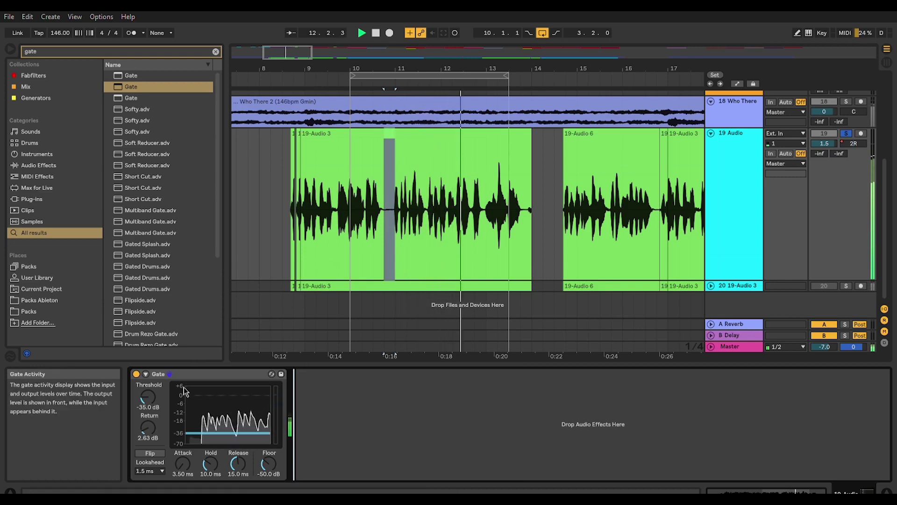
pyautogui.click(137, 369)
pyautogui.click(137, 366)
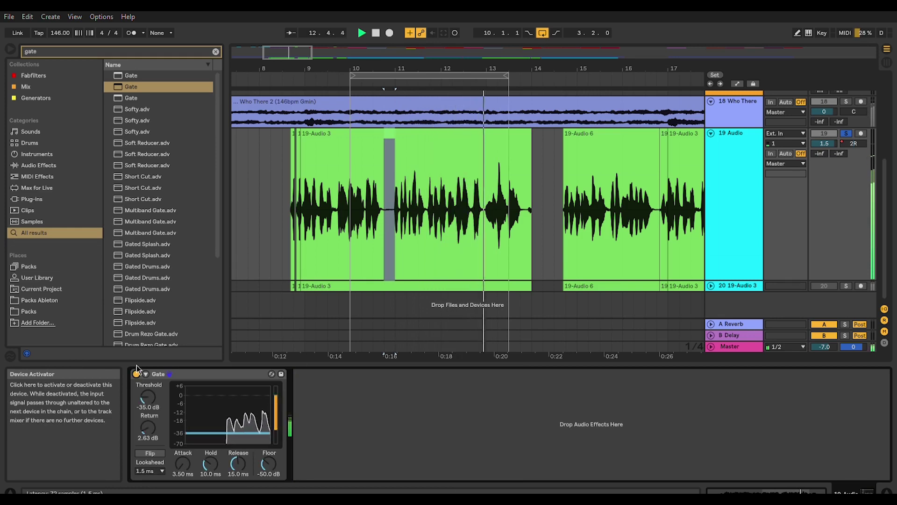
pyautogui.press('space')
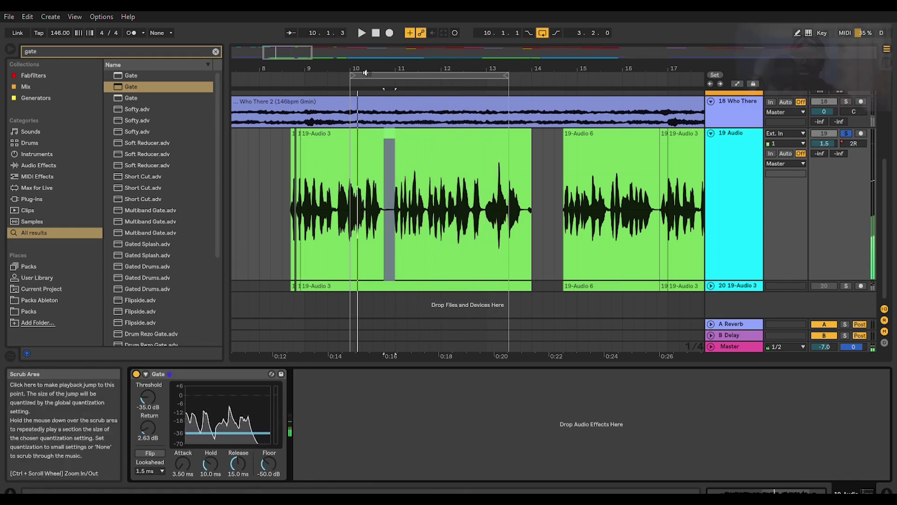
# Move the loop start back to 8.3.3, search the browser for "eq" and add EQ Eight after the Gate.
pyautogui.moveTo(353, 74); pyautogui.dragTo(294, 67)
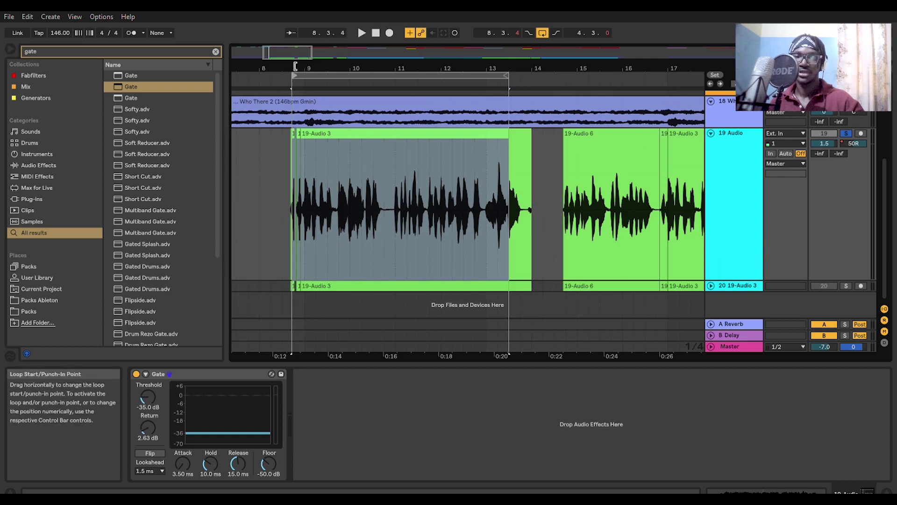
pyautogui.click(130, 48)
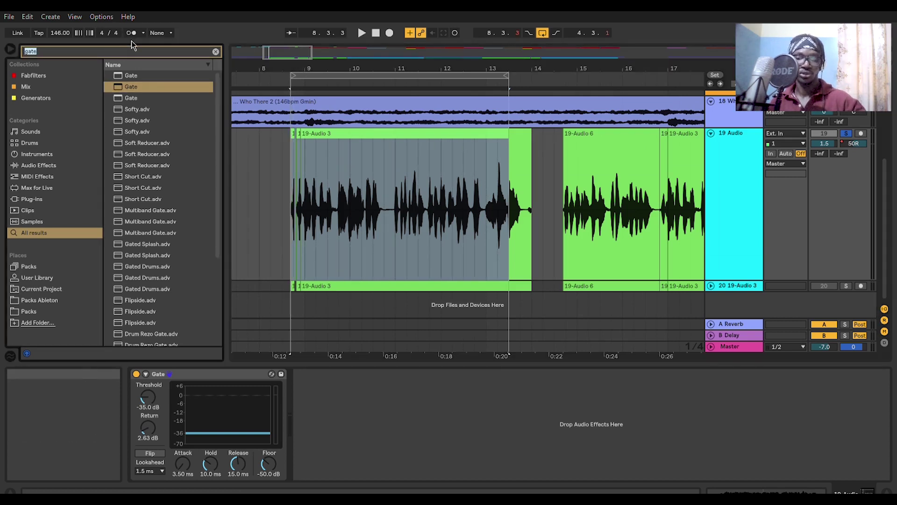
pyautogui.write('eq')
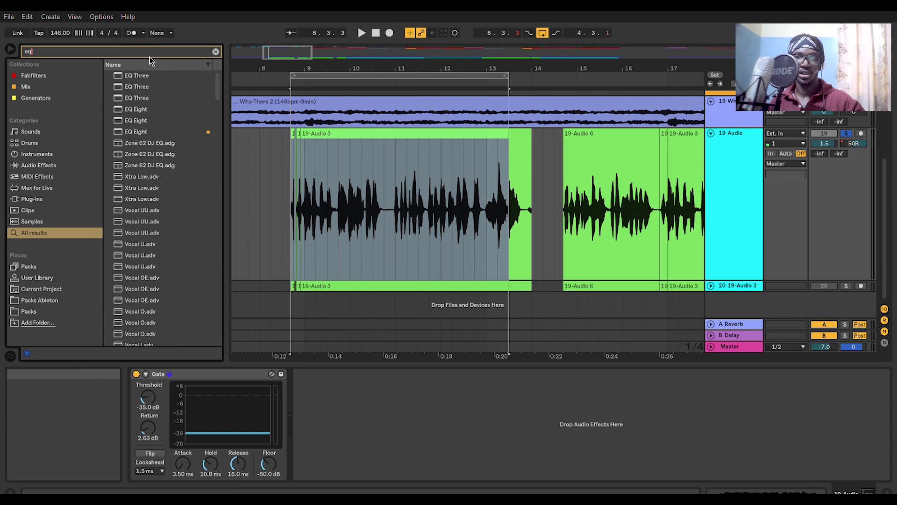
pyautogui.moveTo(144, 109); pyautogui.dragTo(337, 411)
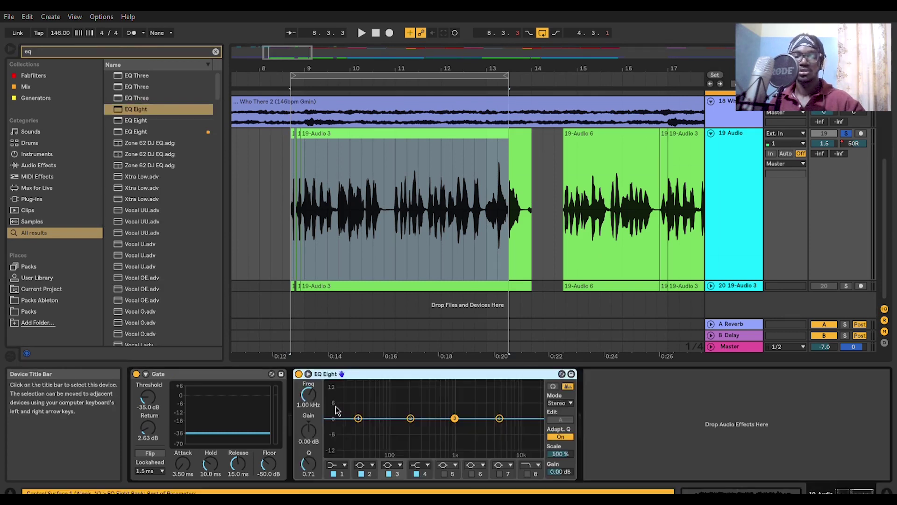
# Expand EQ Eight's frequency display and make filter 1 a bell with -3 dB gain.
pyautogui.click(358, 417)
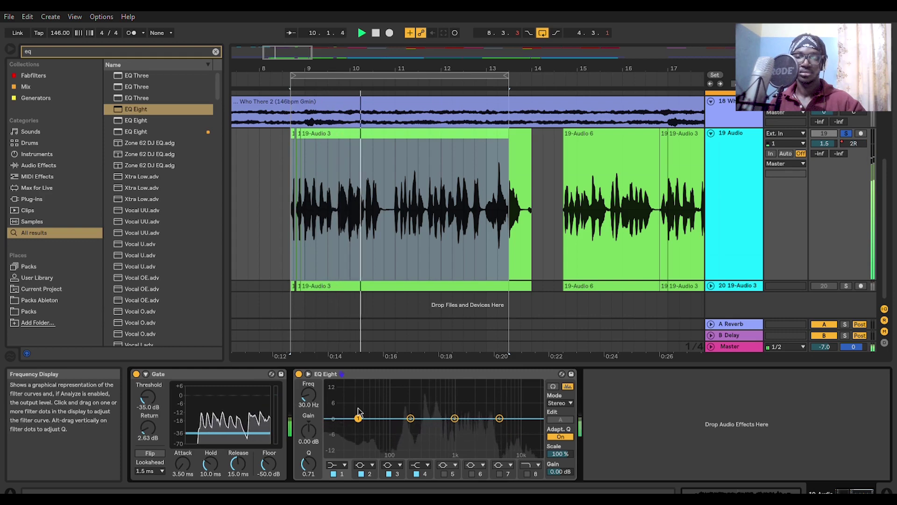
pyautogui.click(308, 374)
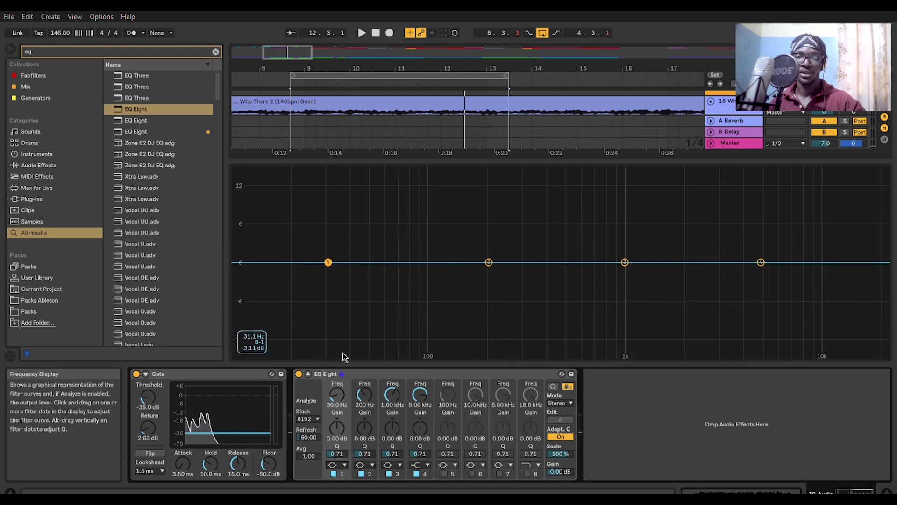
pyautogui.moveTo(334, 420); pyautogui.dragTo(336, 429)
pyautogui.press('space')
pyautogui.write('-3')
pyautogui.press('Return')
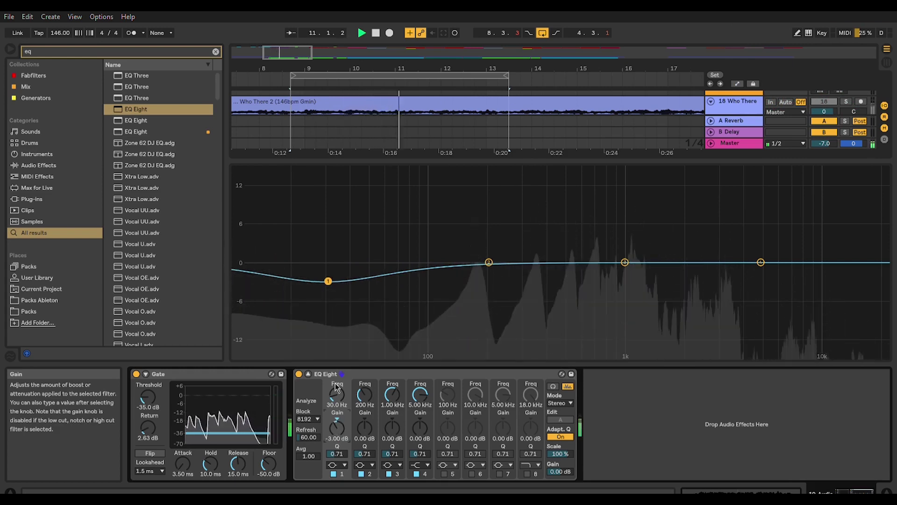
# Set filter 1's Q to 8 and shift its point to about 28.4 Hz and -2.81 dB during playback.
pyautogui.click(337, 453)
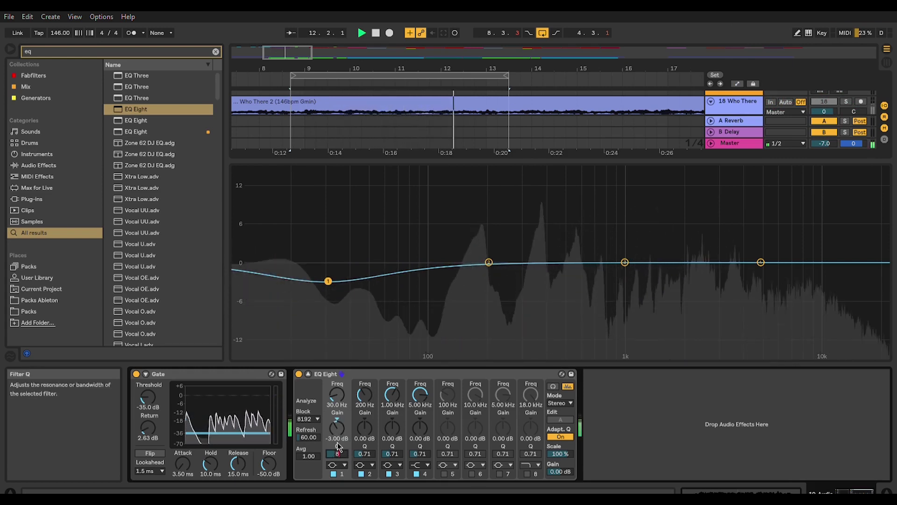
pyautogui.write('8')
pyautogui.press('Return')
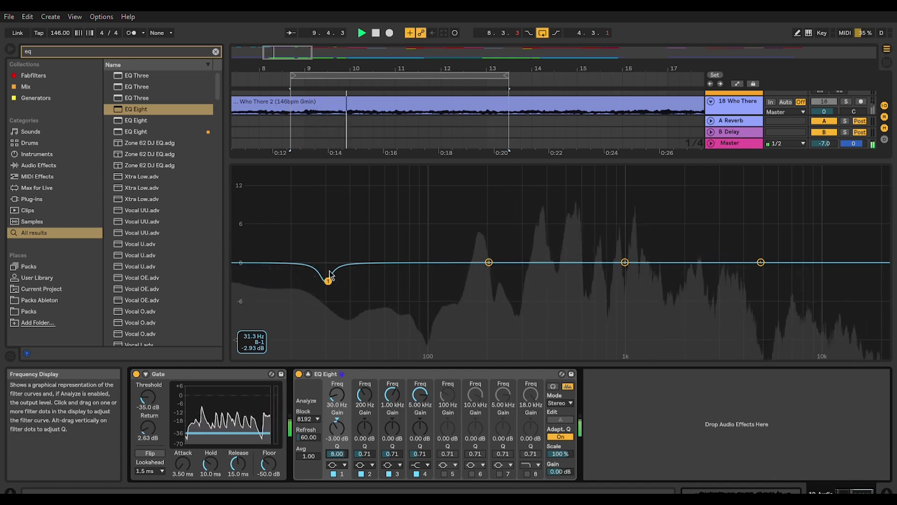
pyautogui.moveTo(329, 278); pyautogui.dragTo(324, 276)
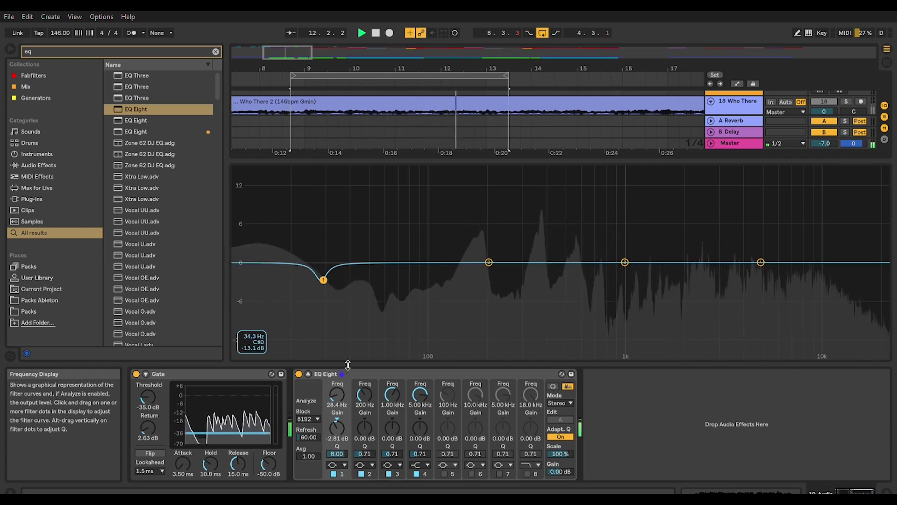
pyautogui.press('space')
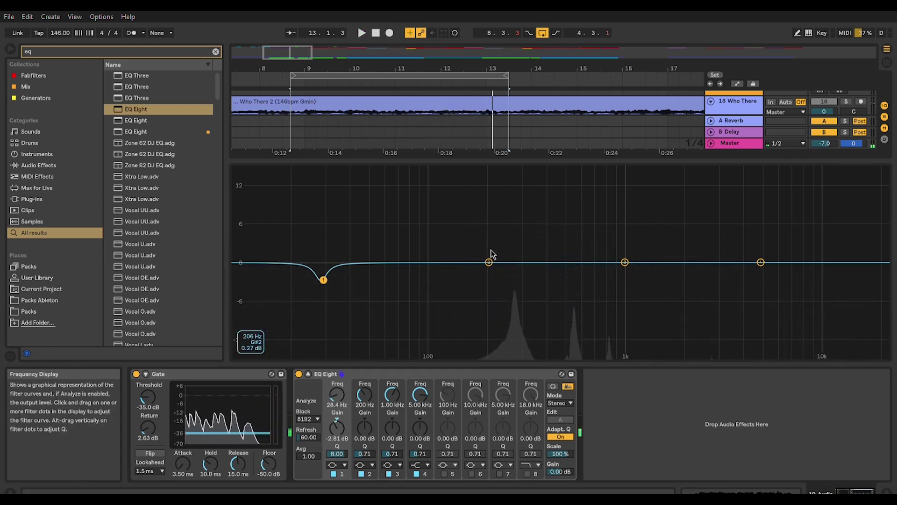
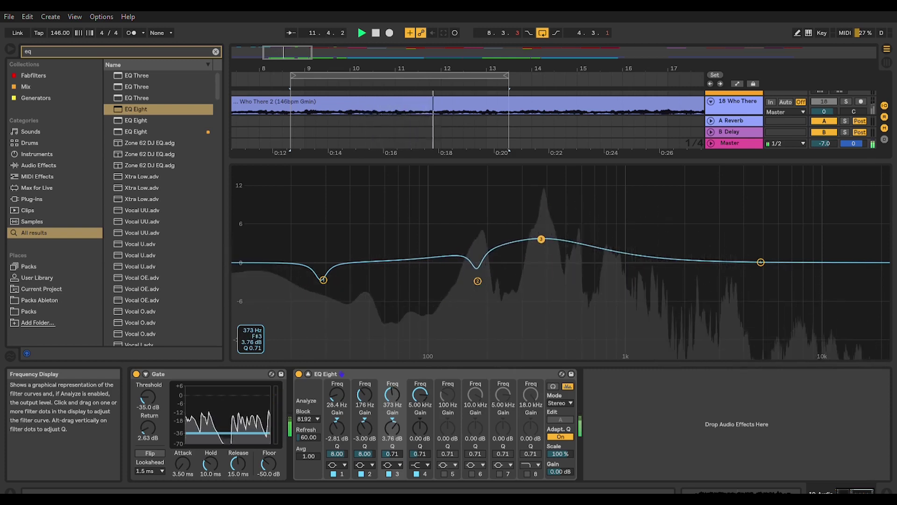
# Set EQ Eight's filter 3 at 373 Hz to -3 dB gain and a Q of 8.
pyautogui.press('space')
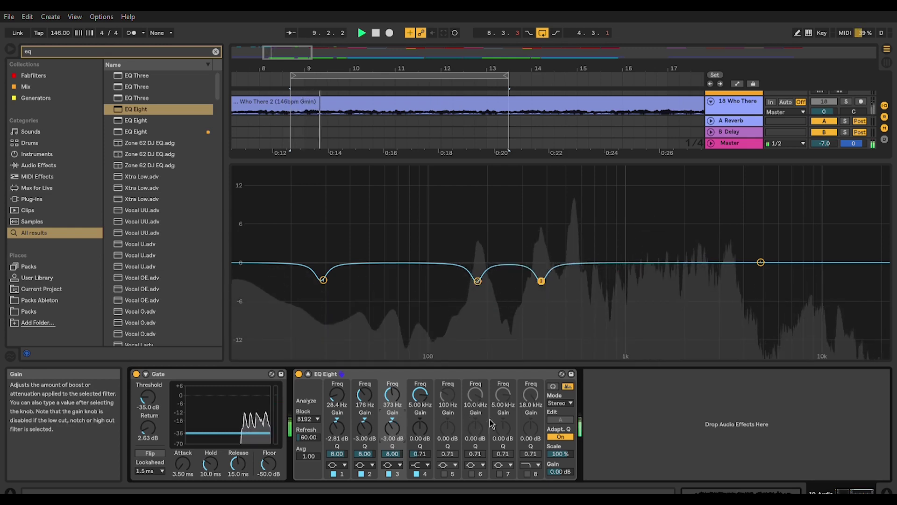
pyautogui.press('space')
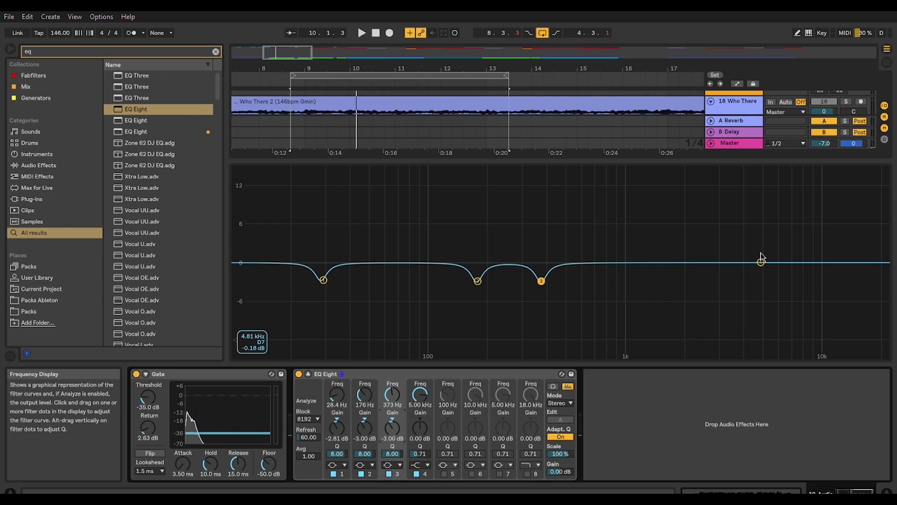
# Shift filter 4 to about 2.46 kHz, make it a bell with -3 dB gain and Q 8, and listen to the result.
pyautogui.press('space')
pyautogui.moveTo(761, 258); pyautogui.dragTo(701, 252)
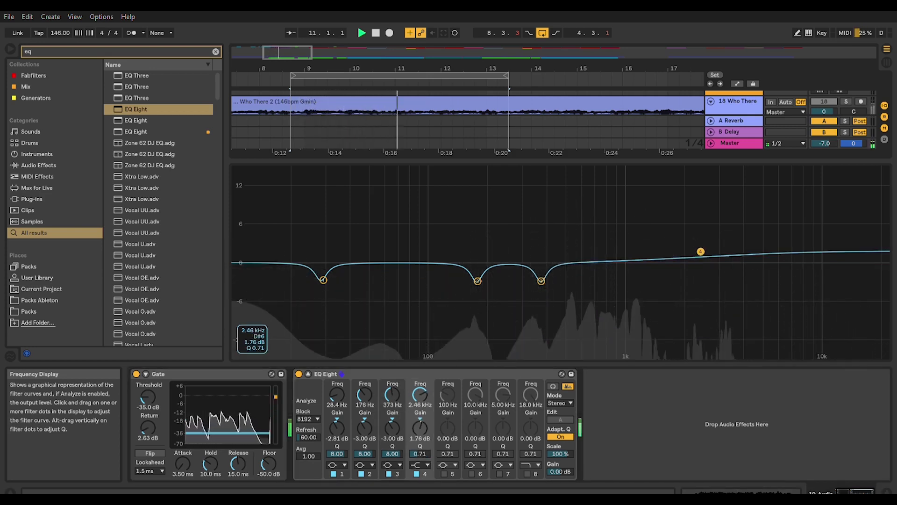
pyautogui.press('space')
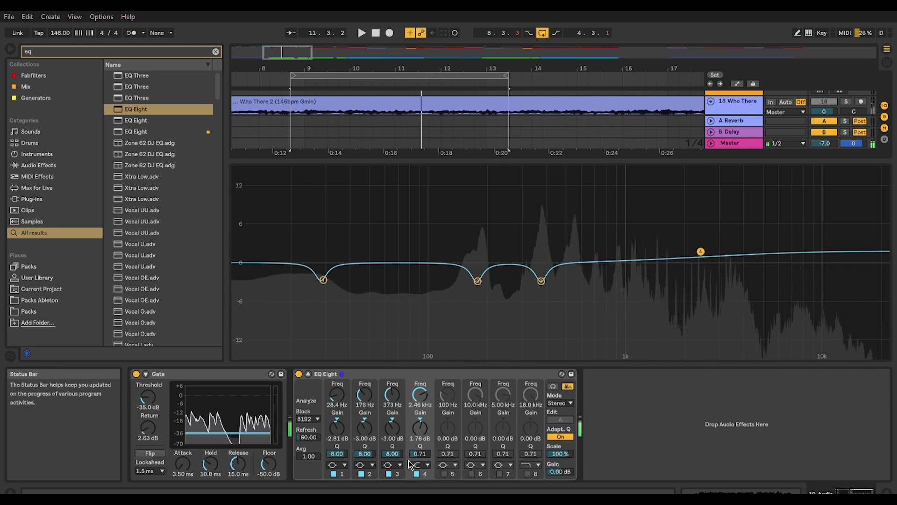
pyautogui.click(426, 408)
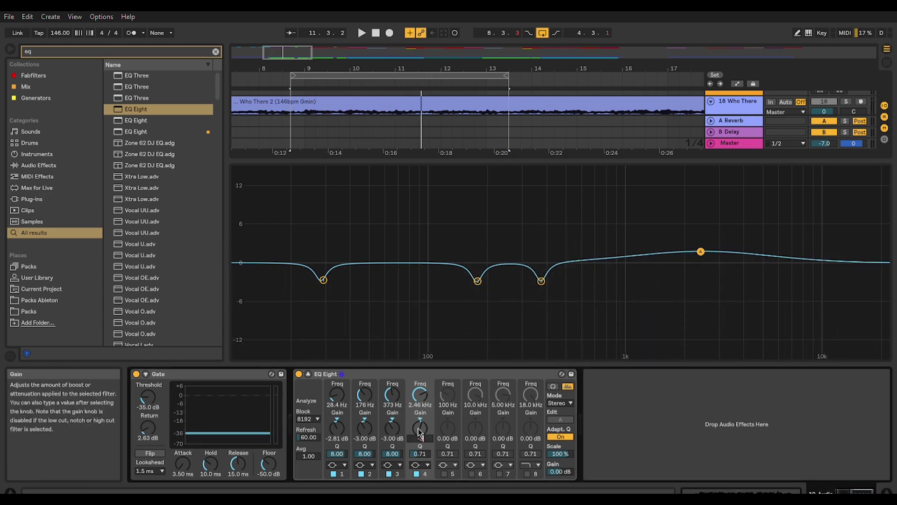
pyautogui.moveTo(418, 428); pyautogui.dragTo(425, 424)
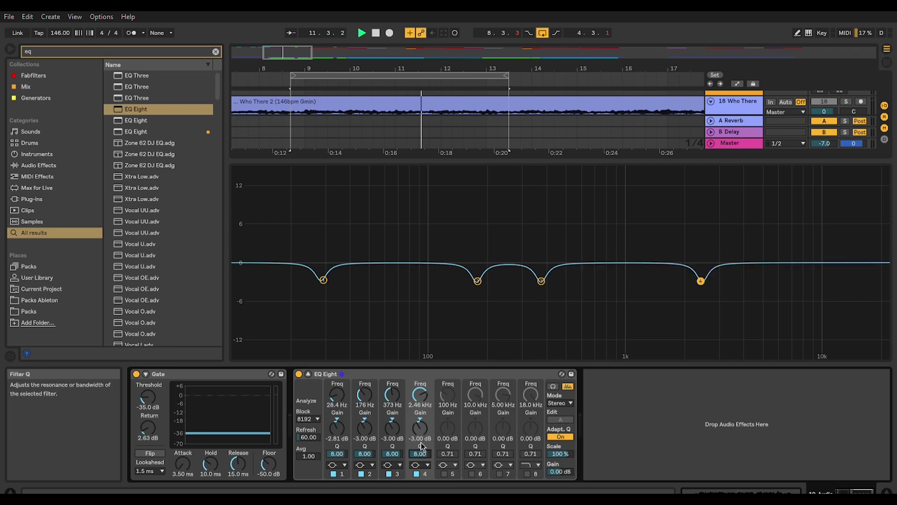
pyautogui.press('space')
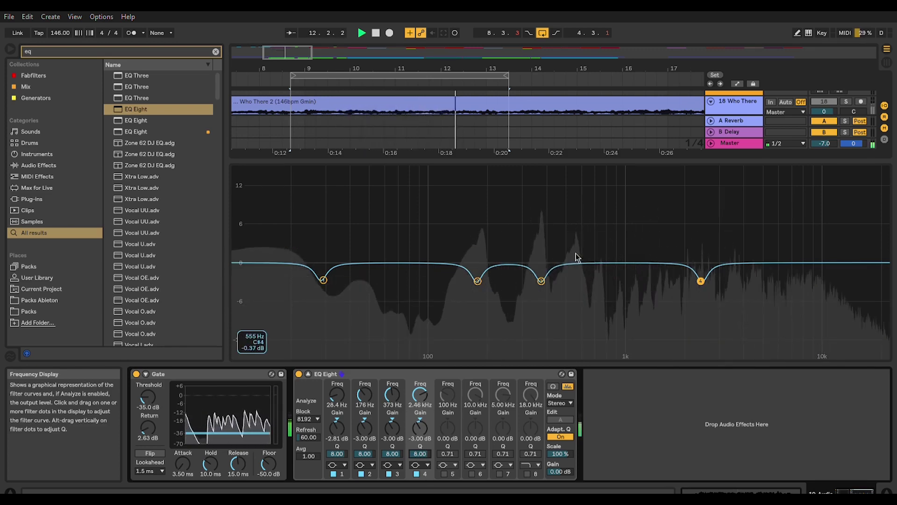
pyautogui.press('space')
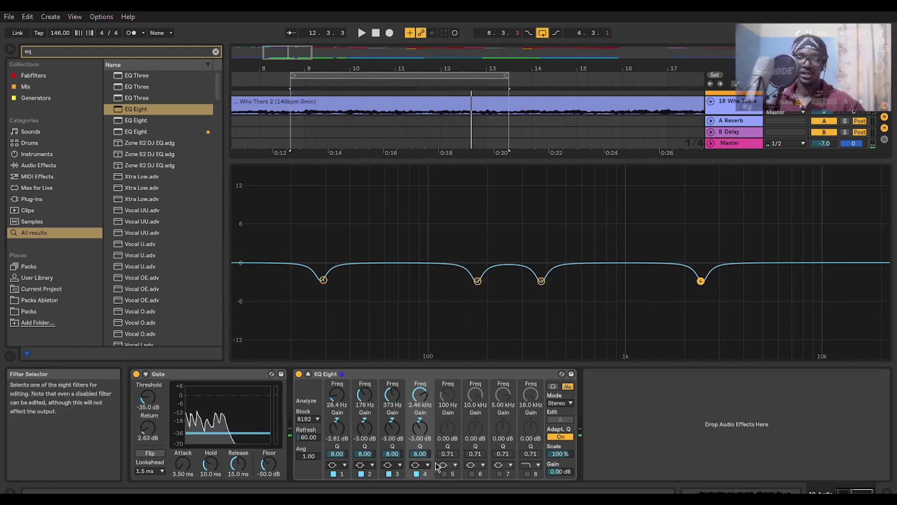
# Enable filter 5 and place it at about 594 Hz with -3 dB gain and a Q of 8.
pyautogui.click(444, 473)
pyautogui.moveTo(433, 255); pyautogui.dragTo(492, 262)
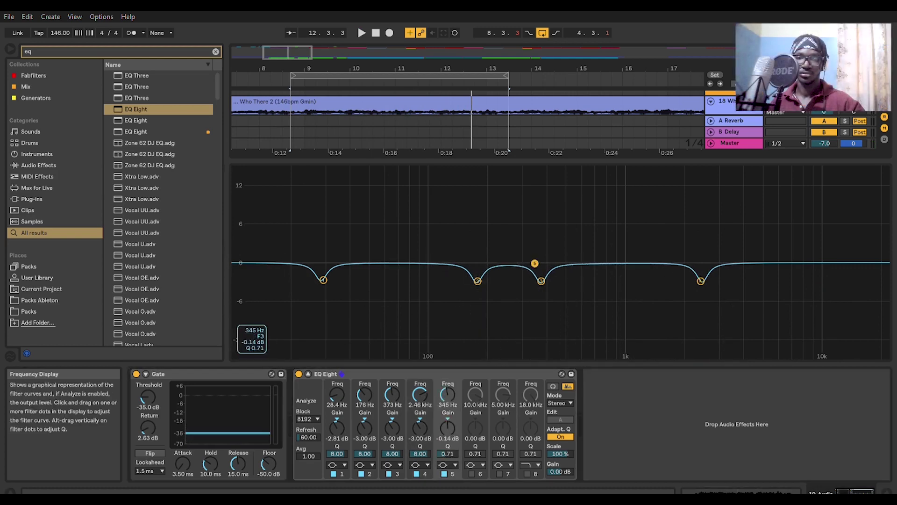
pyautogui.press('space')
pyautogui.moveTo(614, 263); pyautogui.dragTo(580, 254)
pyautogui.press('space')
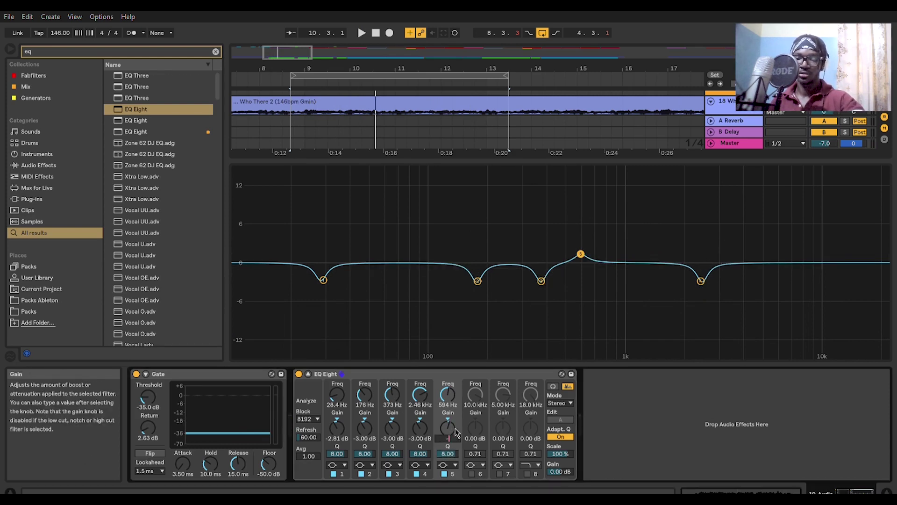
pyautogui.press('space')
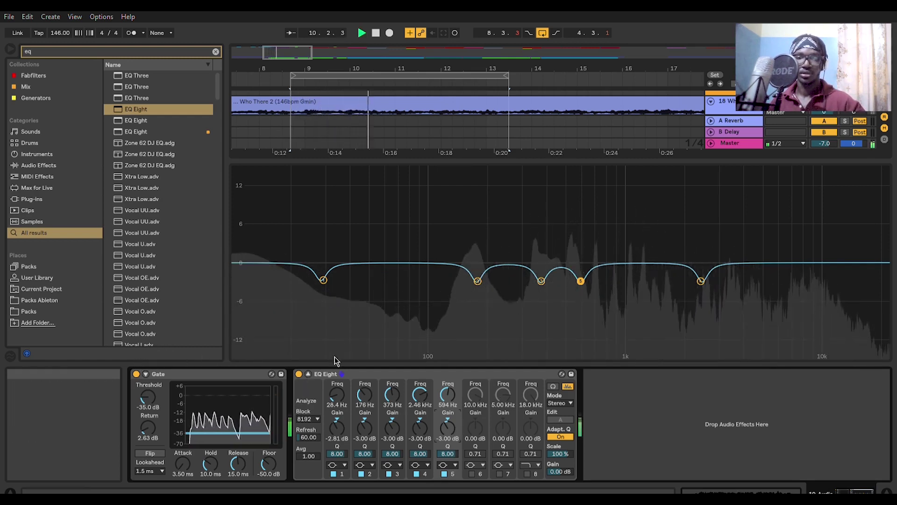
# Group the Gate and EQ Eight into a single Audio Effect Rack.
pyautogui.click(191, 364)
pyautogui.keyDown('shift'); pyautogui.click(358, 361); pyautogui.keyUp('shift')
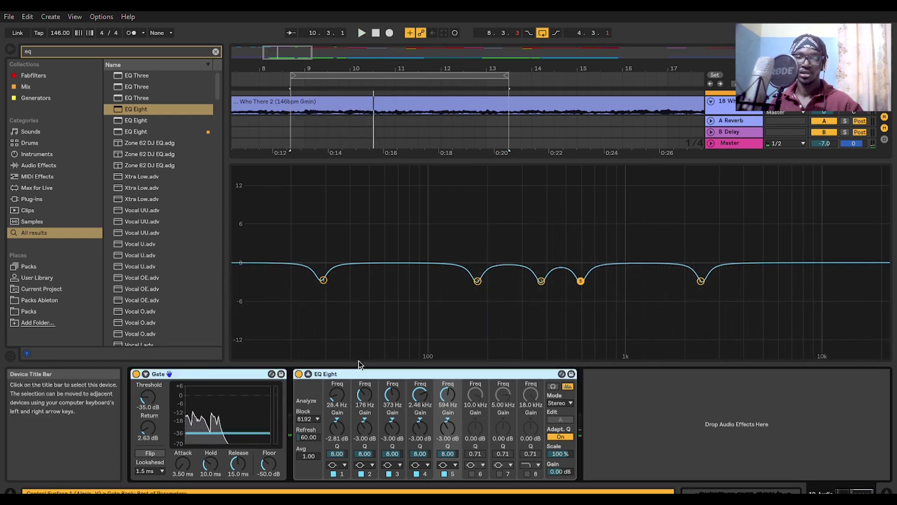
pyautogui.hotkey('ctrl', 'g')
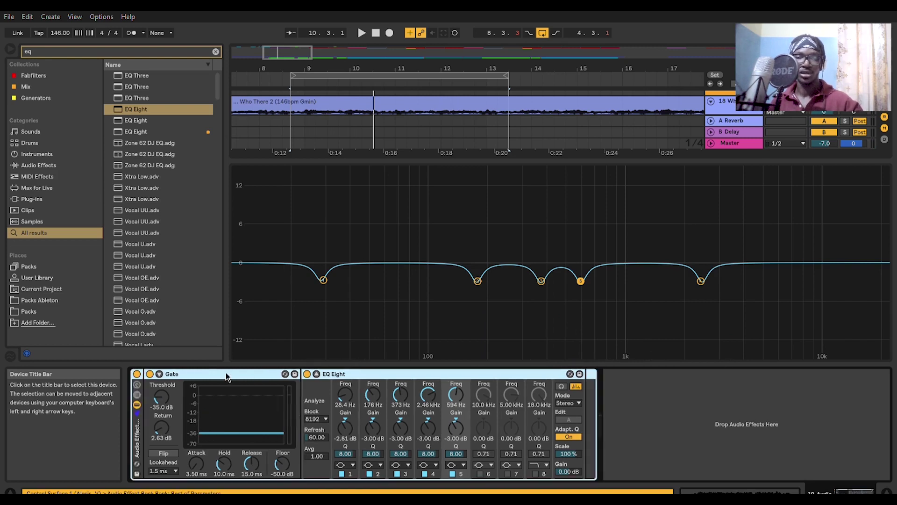
# Play the looped vocal and compare its sound with the whole rack bypassed and active.
pyautogui.press('space')
pyautogui.click(137, 368)
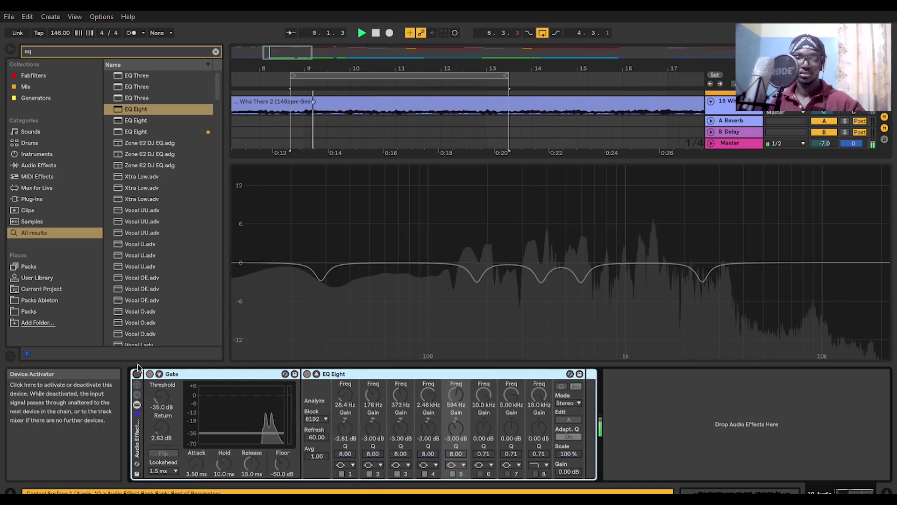
pyautogui.click(137, 369)
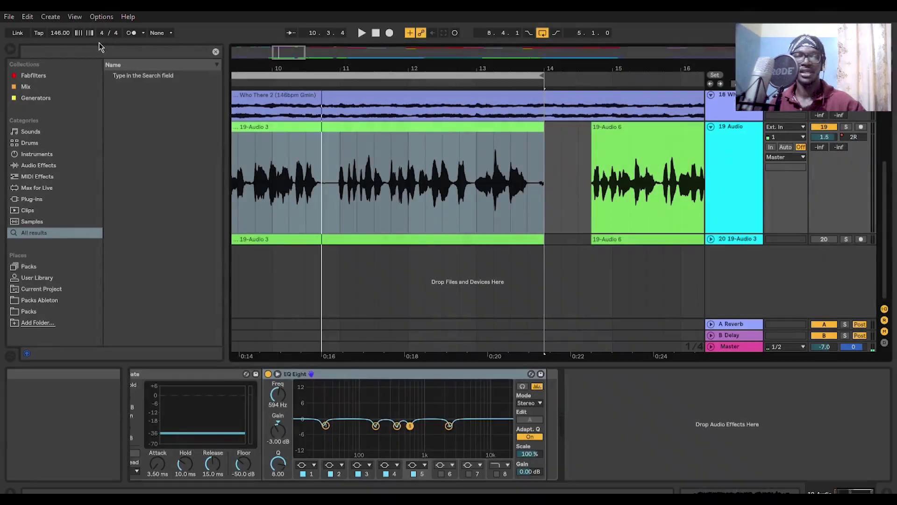
# Search the browser for "de-" and add the De-esser.adv preset after EQ Eight.
pyautogui.write('e-')
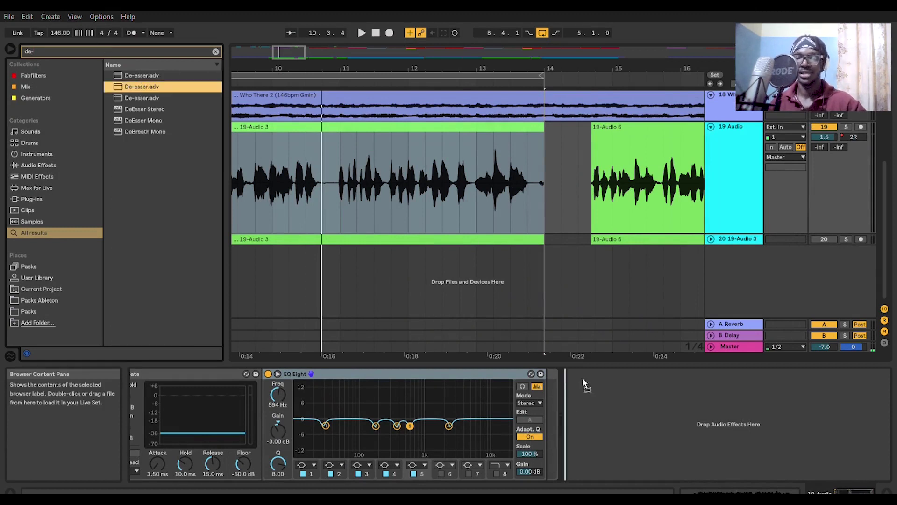
pyautogui.moveTo(553, 403); pyautogui.dragTo(554, 404)
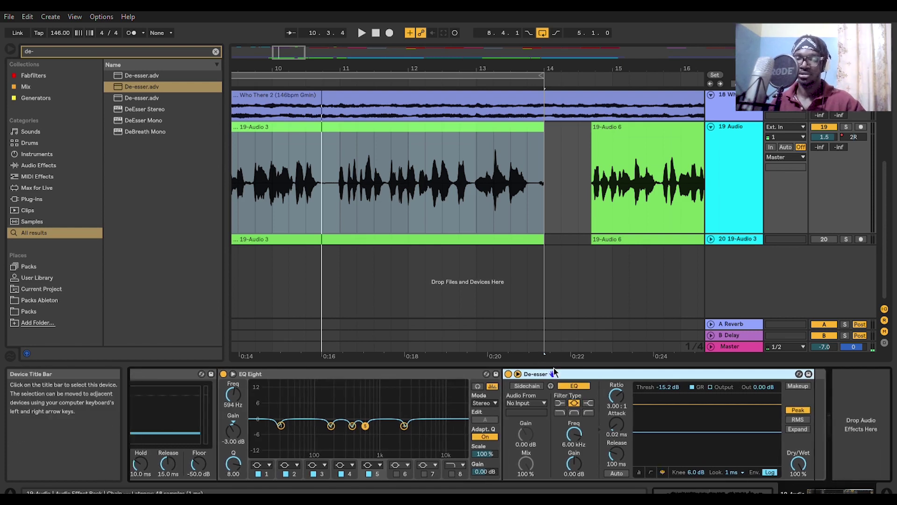
# Give the De-esser a high-pass sidechain filter at 2.30 kHz with Q 0.80, a 7:1 ratio and a -15.8 dB threshold.
pyautogui.click(588, 412)
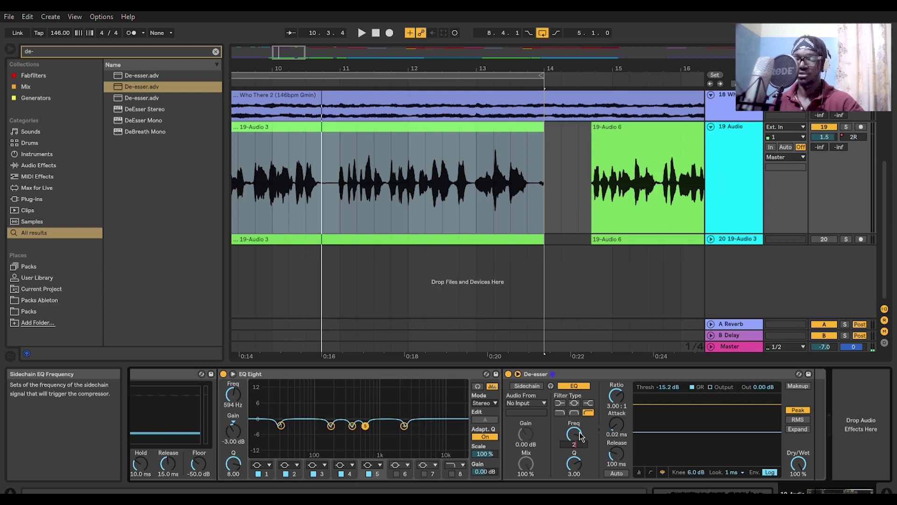
pyautogui.write('30 kHz')
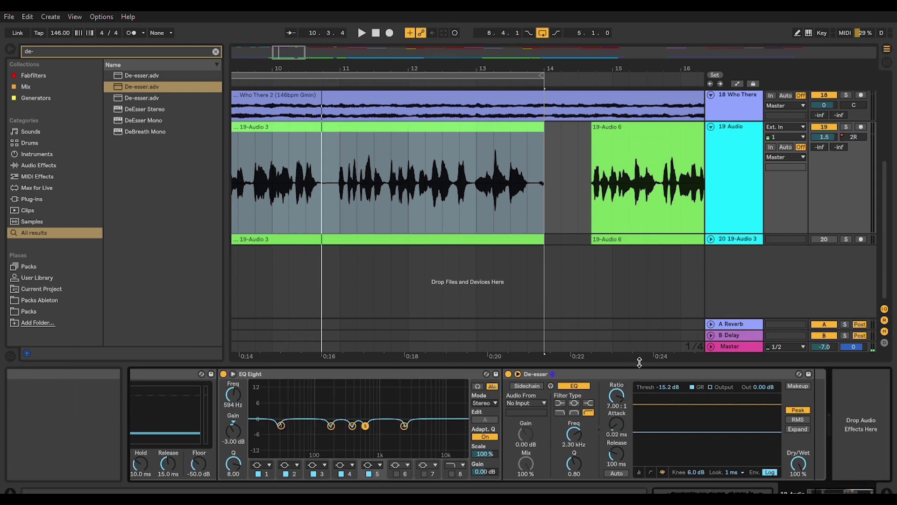
pyautogui.doubleClick(662, 386)
pyautogui.write('-15.8')
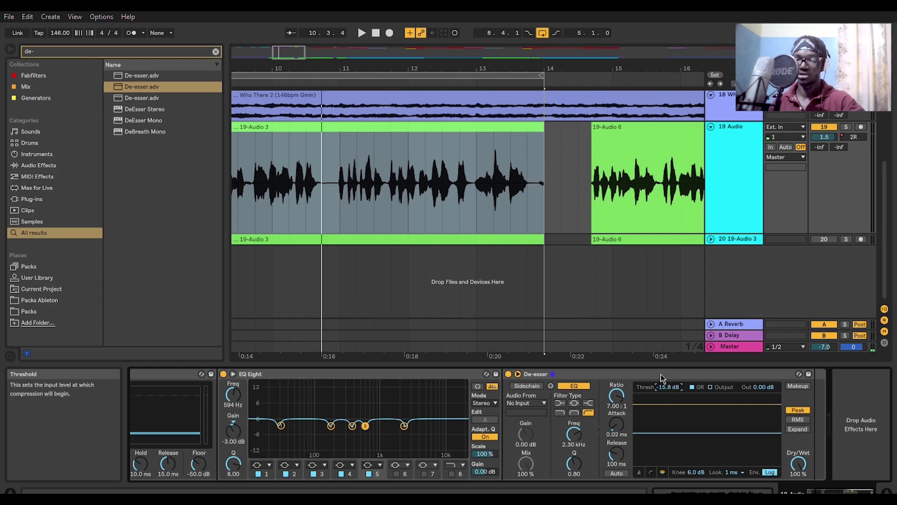
# Play the vocal briefly, stop, and move the loop to start at 22.4.1 over the 19-Audio 6 and 18-Audio 3 clips.
pyautogui.press('space')
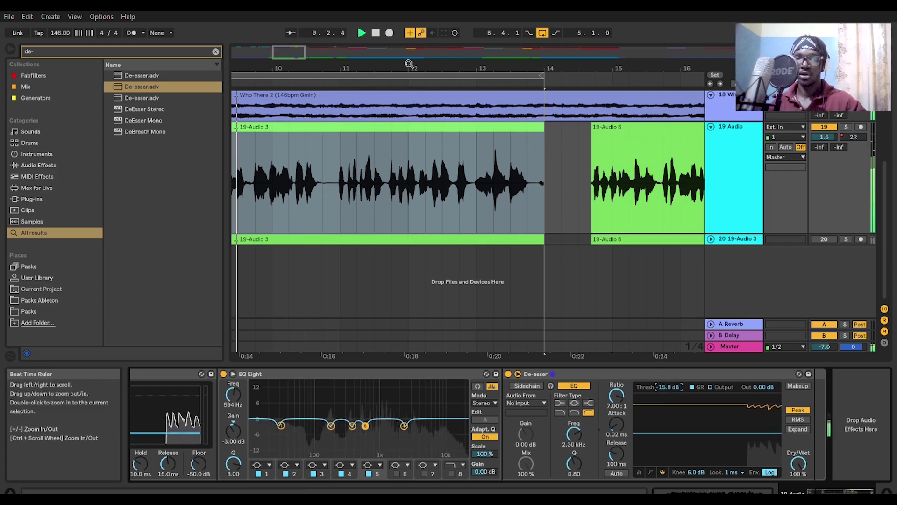
pyautogui.moveTo(432, 69); pyautogui.dragTo(434, 30)
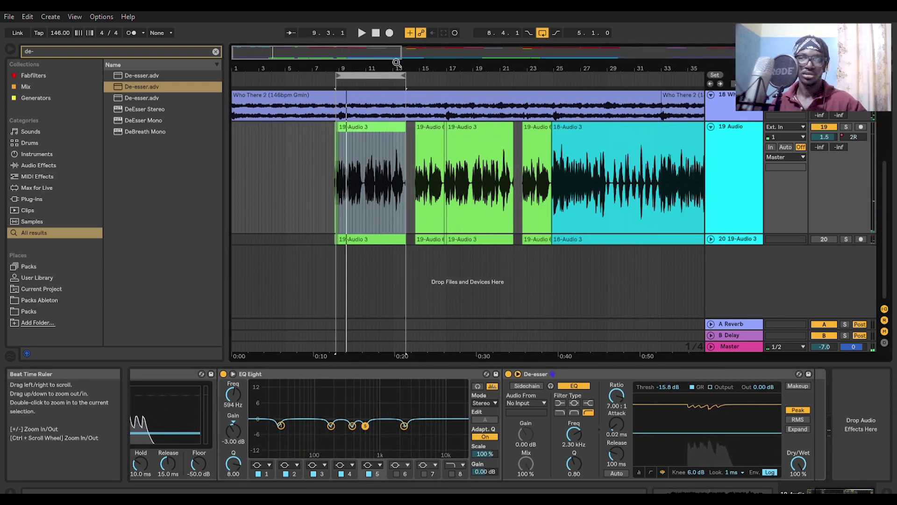
pyautogui.moveTo(395, 76); pyautogui.dragTo(570, 75)
# Play the newly looped section and turn on the De-esser's automatic release.
pyautogui.press('space')
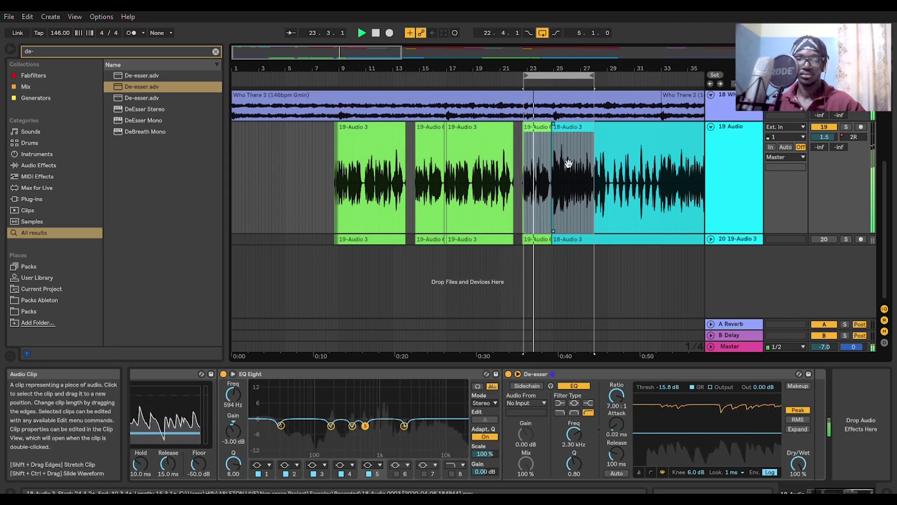
pyautogui.scroll(3, 568, 163)
pyautogui.scroll(4, 571, 166)
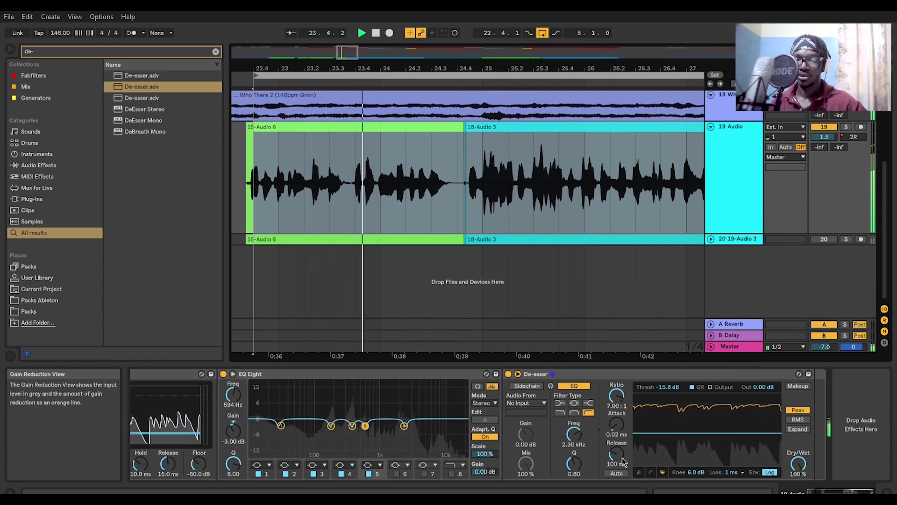
pyautogui.click(617, 472)
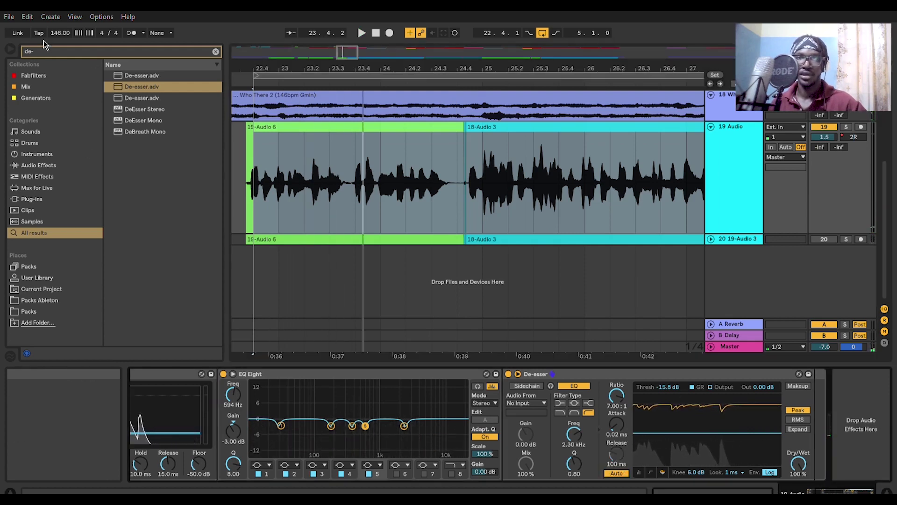
# Search the browser for "eq" and add a second EQ Eight after the De-esser.
pyautogui.press('BackSpace')
pyautogui.press('BackSpace')
pyautogui.press('BackSpace')
pyautogui.write('eq')
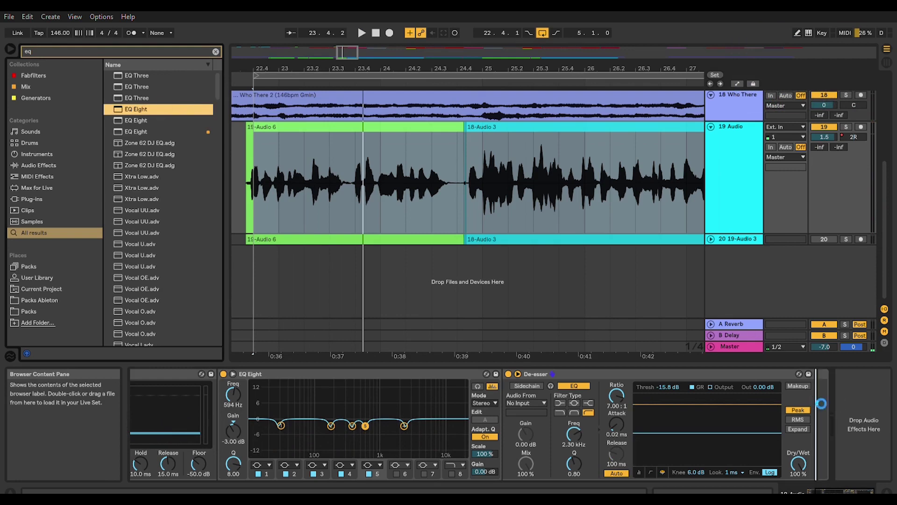
pyautogui.moveTo(814, 399); pyautogui.dragTo(815, 401)
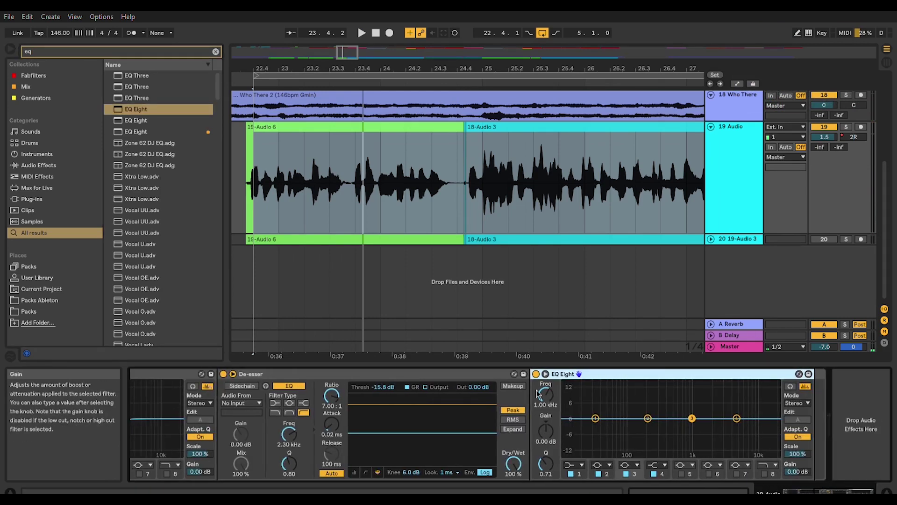
# Make filter 1 of the second EQ Eight a low cut at 60 Hz and play the vocal through it.
pyautogui.click(595, 418)
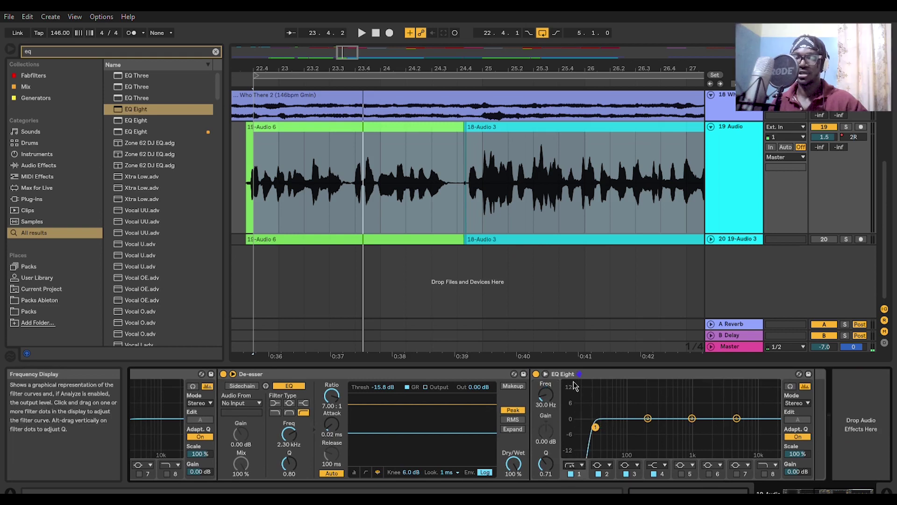
pyautogui.press('space')
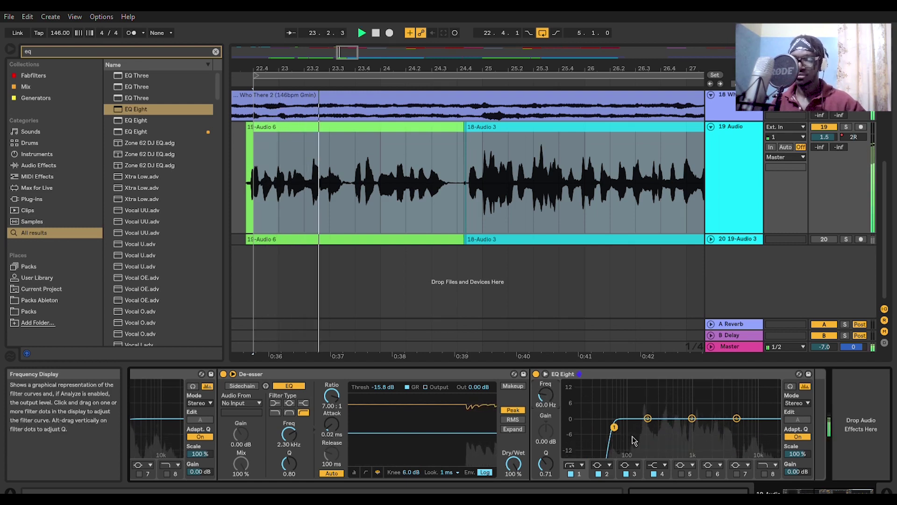
pyautogui.press('space')
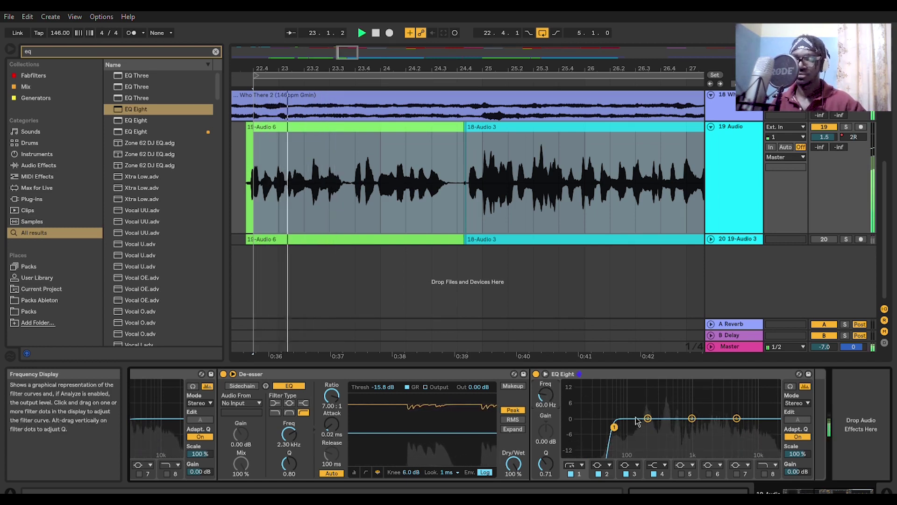
# Expand the second EQ Eight's frequency display and set filter 2 to about 192 Hz and -0.95 dB with Q 3.
pyautogui.moveTo(647, 418); pyautogui.dragTo(647, 416)
pyautogui.press('space')
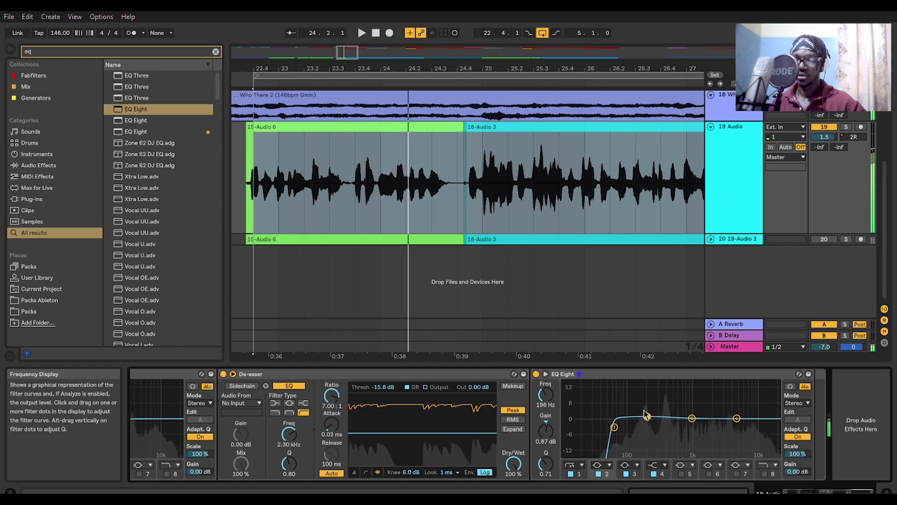
pyautogui.doubleClick(647, 417)
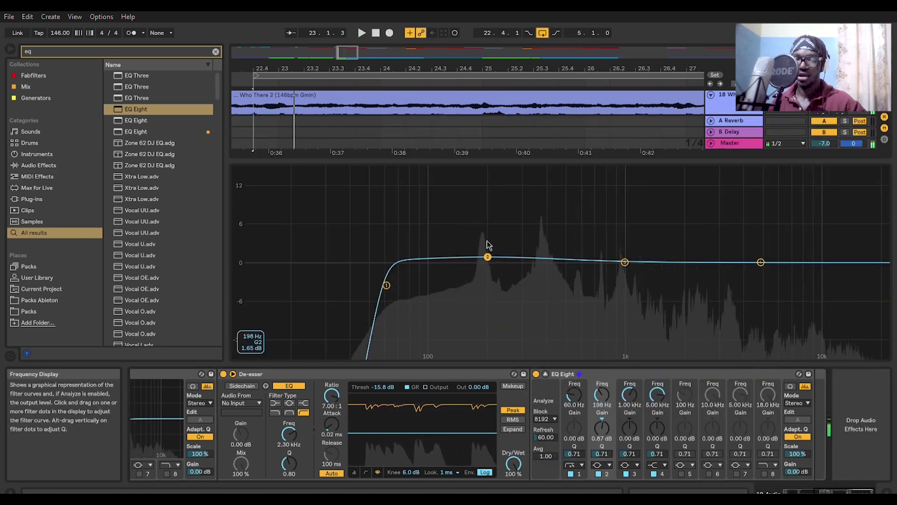
pyautogui.moveTo(488, 249); pyautogui.dragTo(487, 263)
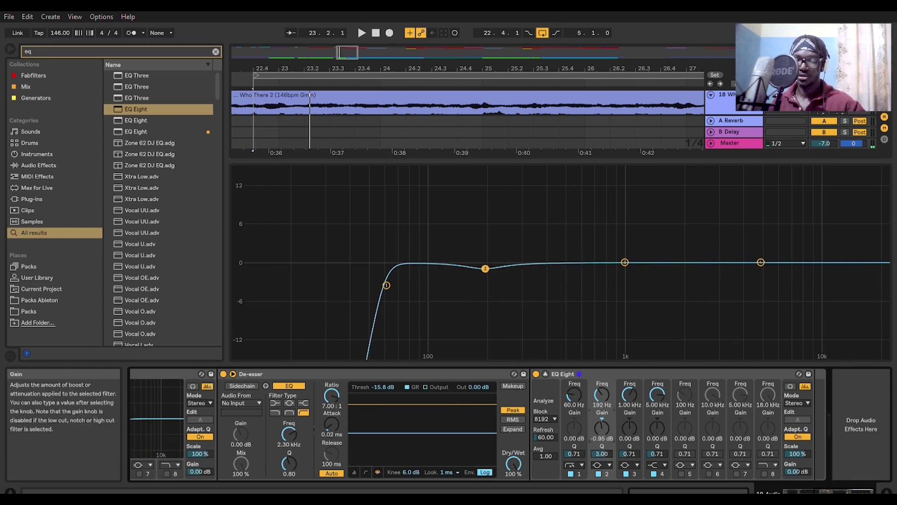
# Narrow filter 2 to a Q of 5 and lower its gain to about -1.76 dB during playback.
pyautogui.press('space')
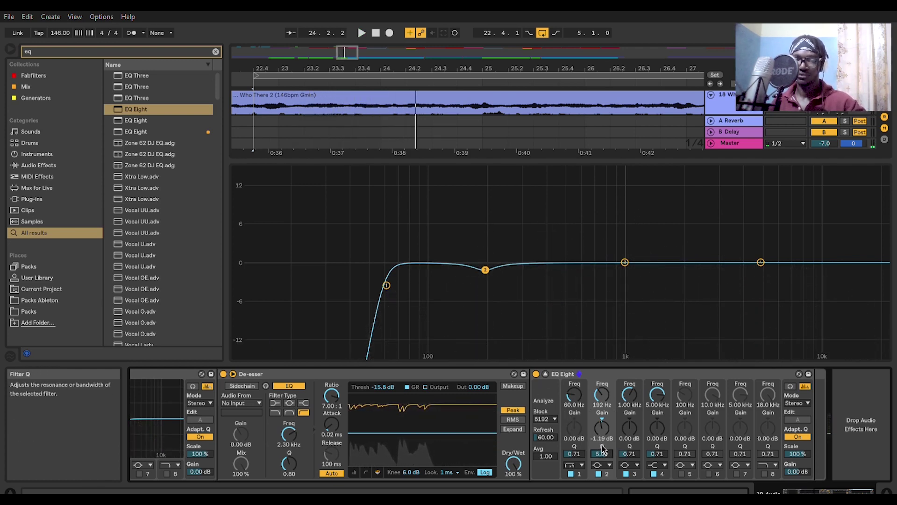
pyautogui.press('space')
pyautogui.moveTo(485, 270); pyautogui.dragTo(485, 273)
pyautogui.press('space')
# Shape filter 3 of the second EQ Eight into a narrow cut at about 381 Hz, -1.48 dB and Q 14.1 while auditioning the vocal.
pyautogui.moveTo(625, 262); pyautogui.dragTo(551, 267)
pyautogui.press('space')
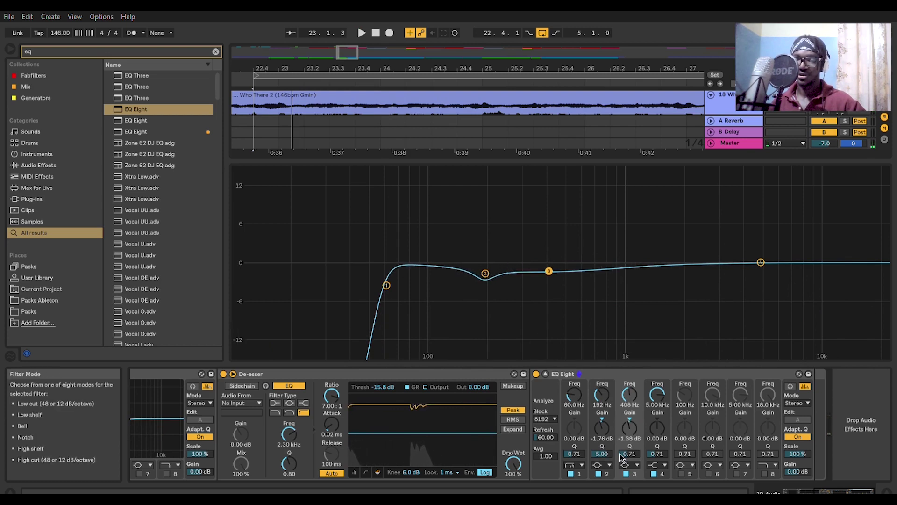
pyautogui.moveTo(631, 454); pyautogui.dragTo(630, 452)
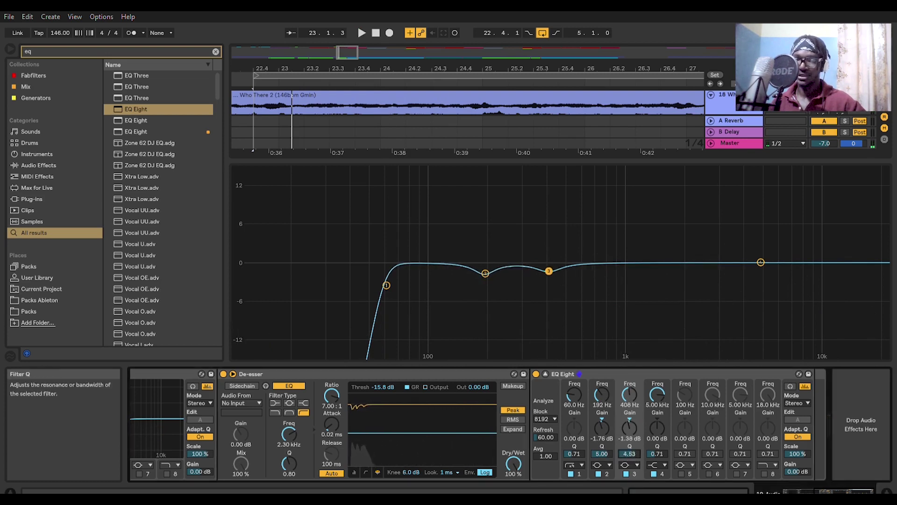
pyautogui.press('space')
pyautogui.moveTo(549, 271); pyautogui.dragTo(543, 271)
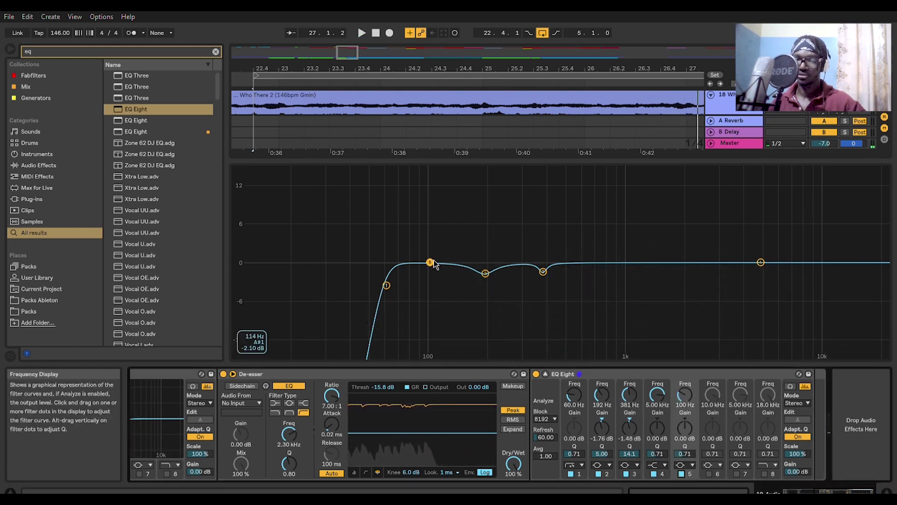
# Enable filter 5 and set it to about 611 Hz and -1.67 dB with Q 8, checking the cut during playback.
pyautogui.moveTo(425, 262); pyautogui.dragTo(552, 244)
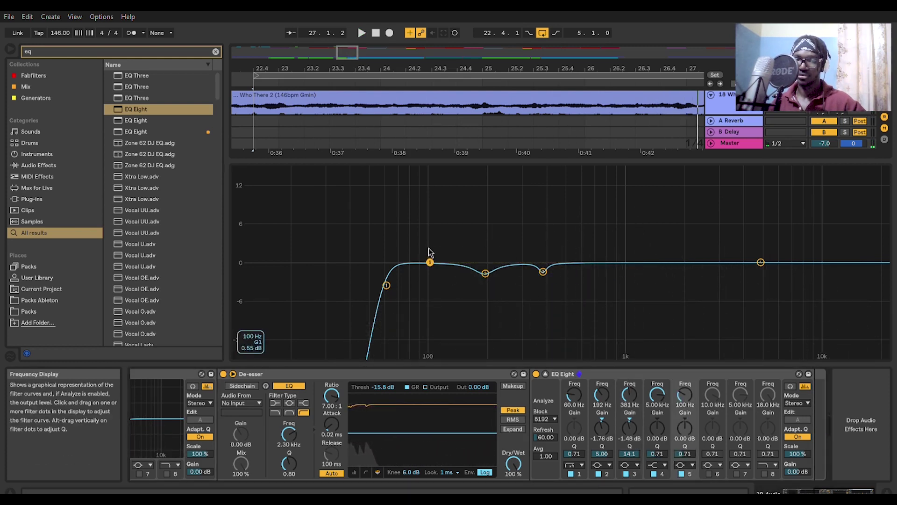
pyautogui.moveTo(440, 262); pyautogui.dragTo(583, 268)
pyautogui.press('space')
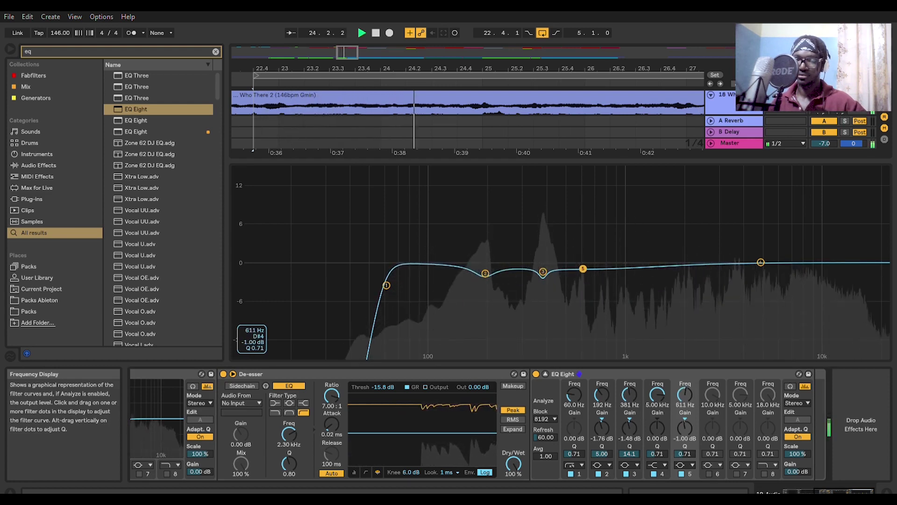
pyautogui.press('space')
pyautogui.moveTo(583, 268); pyautogui.dragTo(584, 270)
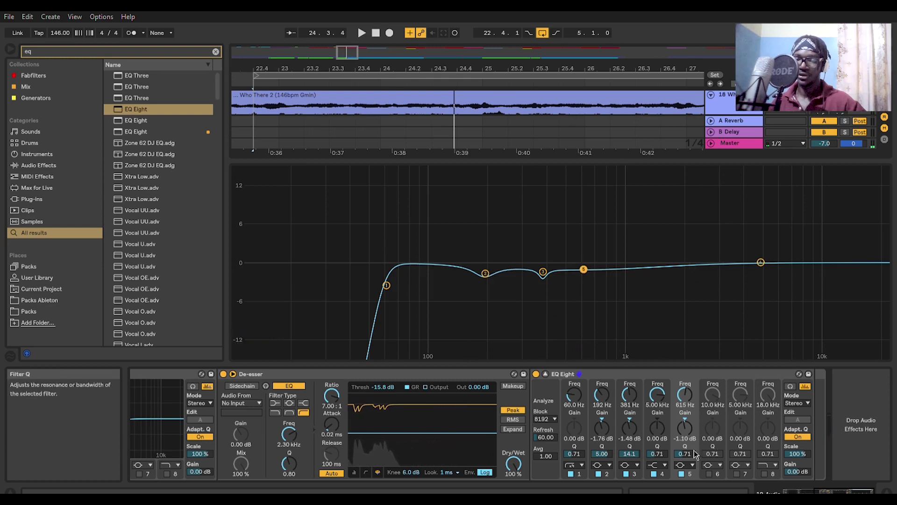
pyautogui.moveTo(685, 454); pyautogui.dragTo(685, 422)
pyautogui.moveTo(583, 265); pyautogui.dragTo(582, 273)
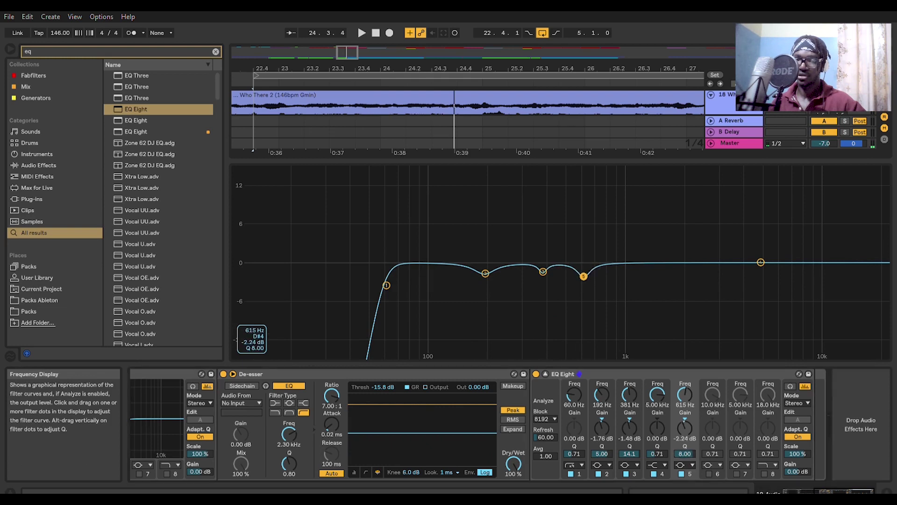
pyautogui.press('space')
pyautogui.press('space')
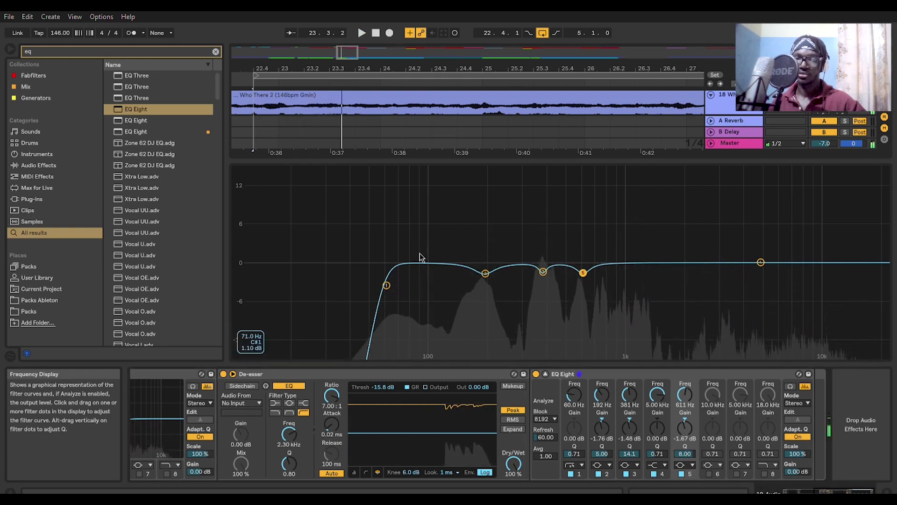
# Raise the filter 4 shelf to about 9.95 kHz and 1.48 dB, and enable filter 6 at about 3.97 kHz and 1.29 dB.
pyautogui.click(711, 467)
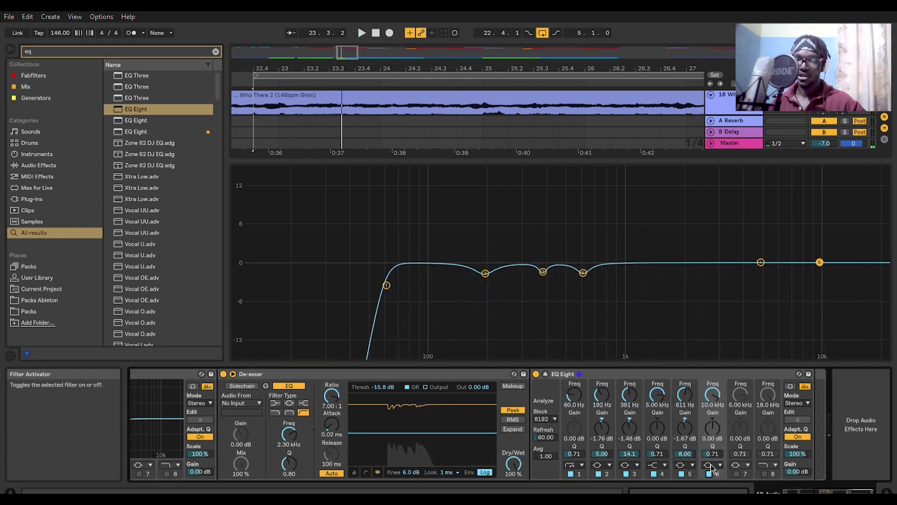
pyautogui.moveTo(761, 262); pyautogui.dragTo(817, 248)
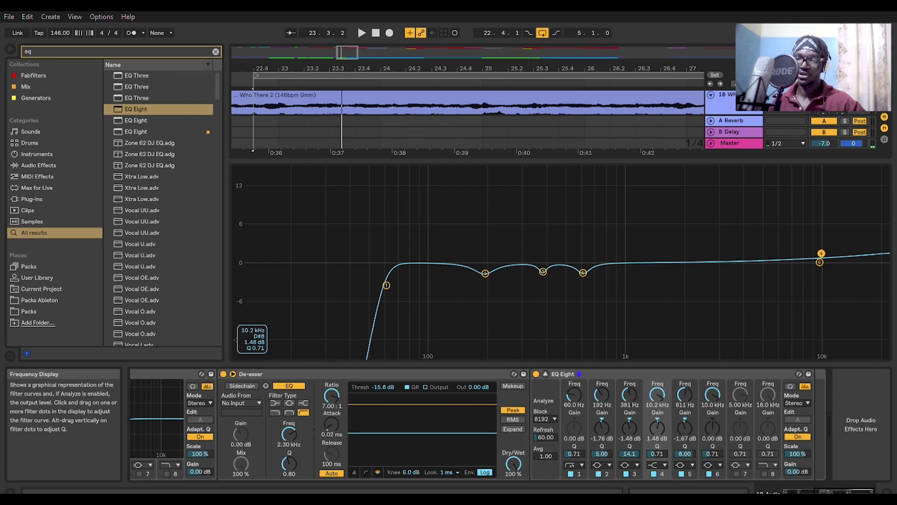
pyautogui.moveTo(820, 262); pyautogui.dragTo(736, 252)
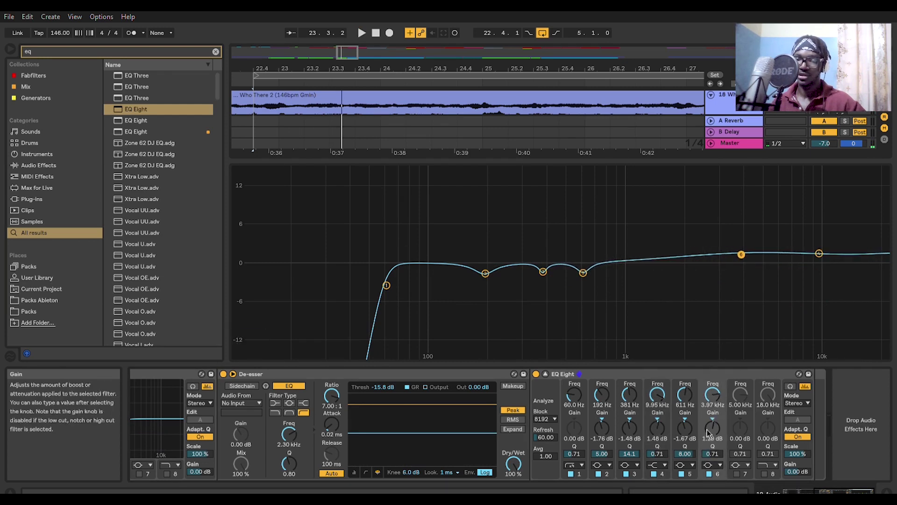
pyautogui.press('space')
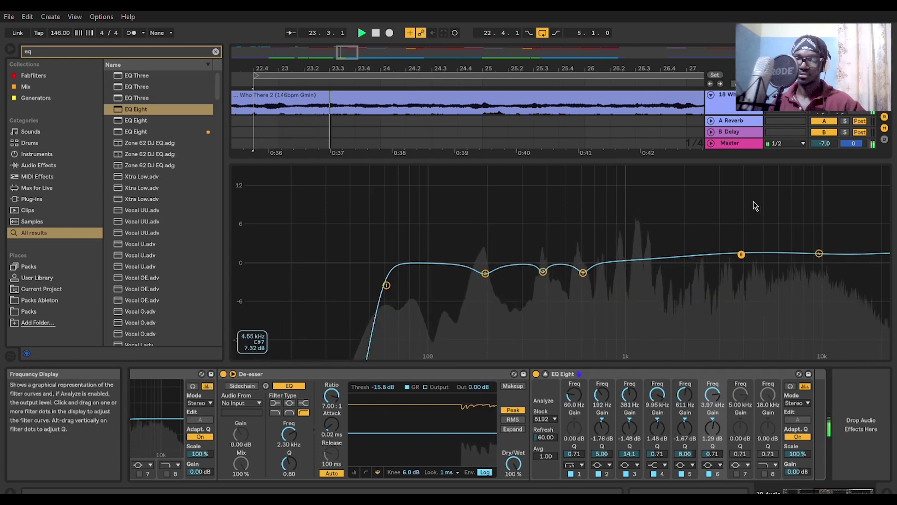
pyautogui.press('space')
# Collapse the enlarged EQ display, solo the 19 Audio track and play the vocal on its own.
pyautogui.scroll(-2, 716, 96)
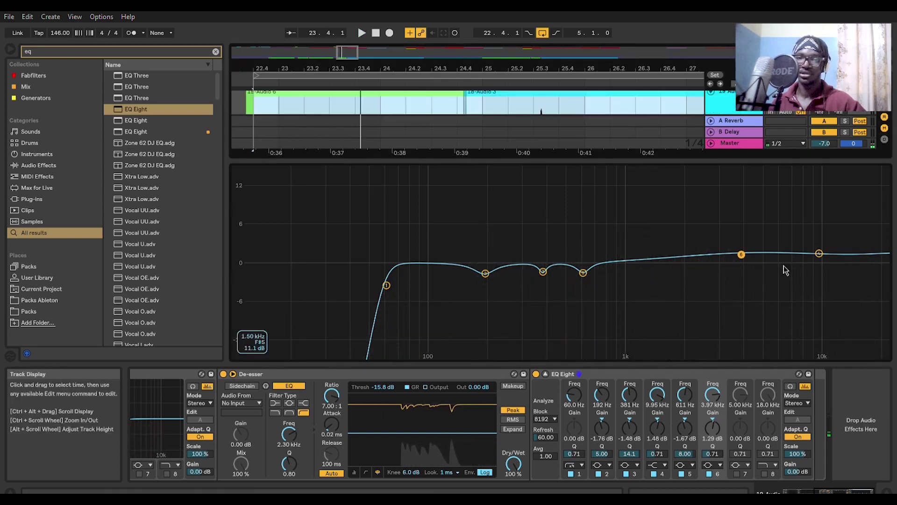
pyautogui.doubleClick(599, 192)
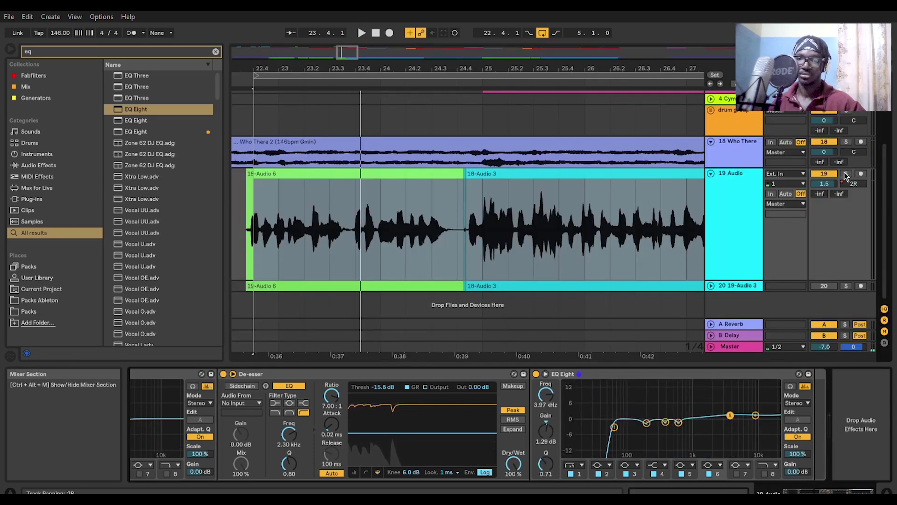
pyautogui.press('space')
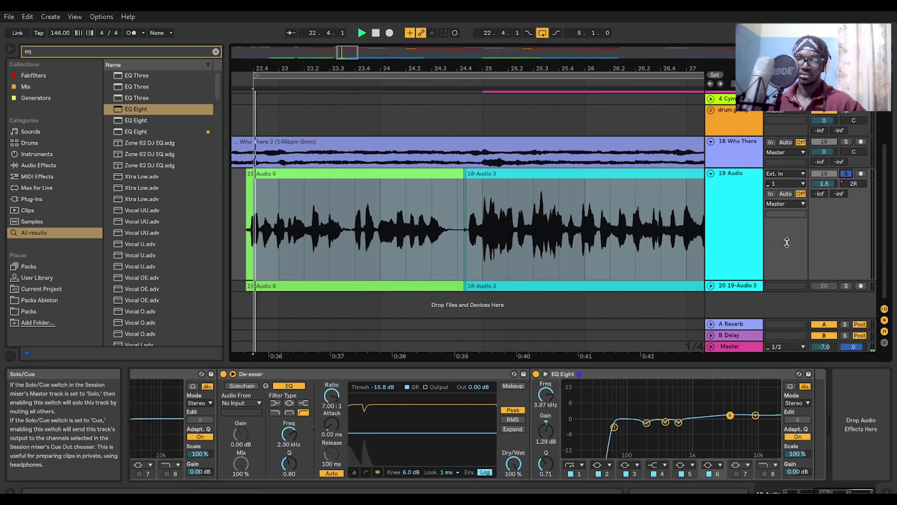
# Enlarge the EQ display, set filter 6 to about 3.16 kHz, 2.05 dB and Q 4.01, and move filter 4 to about 11.6 kHz and 1.38 dB.
pyautogui.doubleClick(706, 385)
pyautogui.moveTo(741, 254); pyautogui.dragTo(726, 250)
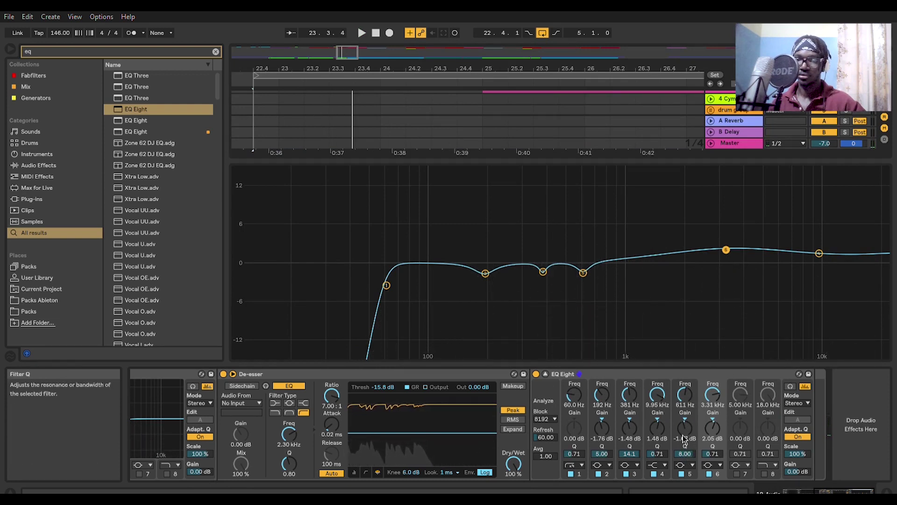
pyautogui.moveTo(685, 395); pyautogui.dragTo(685, 381)
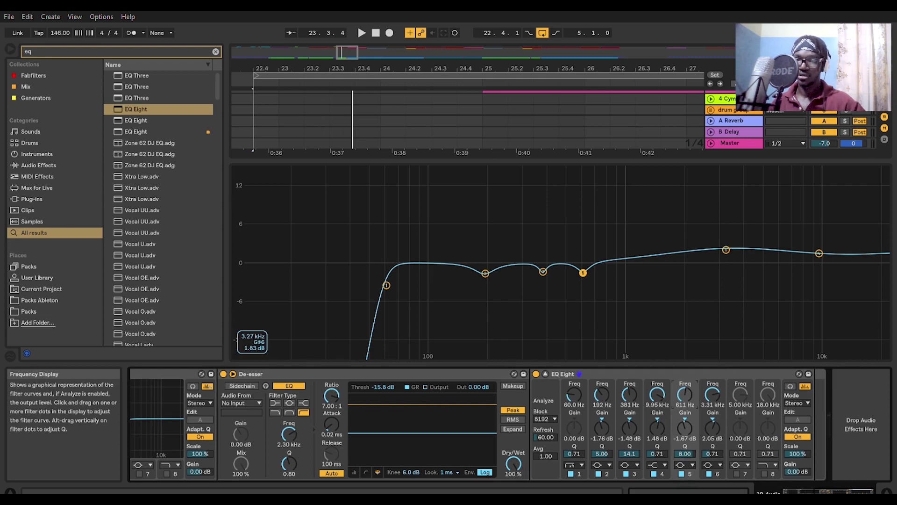
pyautogui.moveTo(713, 453); pyautogui.dragTo(713, 424)
pyautogui.press('space')
pyautogui.moveTo(726, 249); pyautogui.dragTo(722, 250)
pyautogui.moveTo(821, 249); pyautogui.dragTo(806, 252)
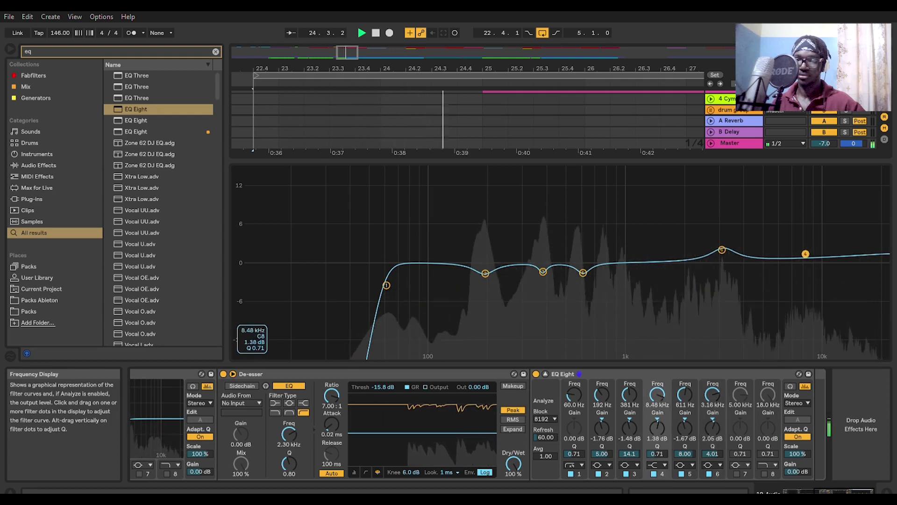
pyautogui.moveTo(803, 248); pyautogui.dragTo(831, 253)
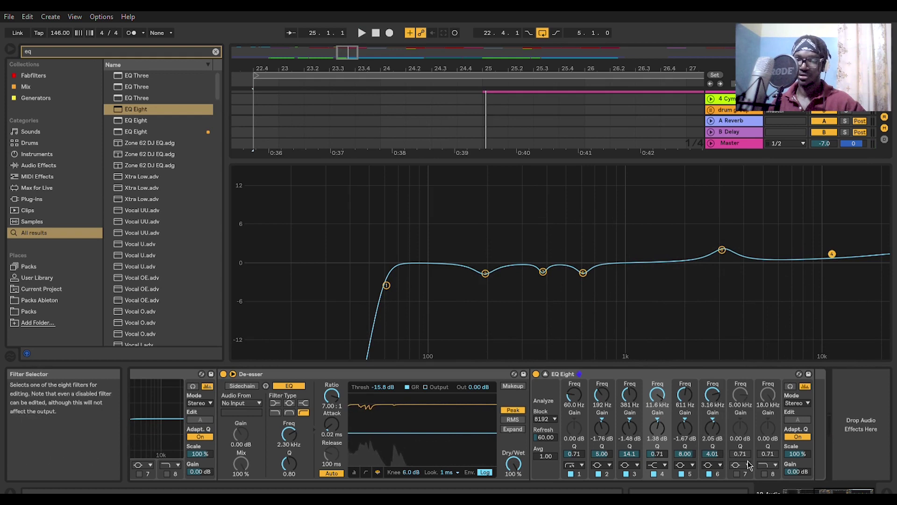
# Enable filter 7 at about 6.56 kHz, boost it to about 4.52 dB with Q 2.57, and play the vocal.
pyautogui.click(737, 473)
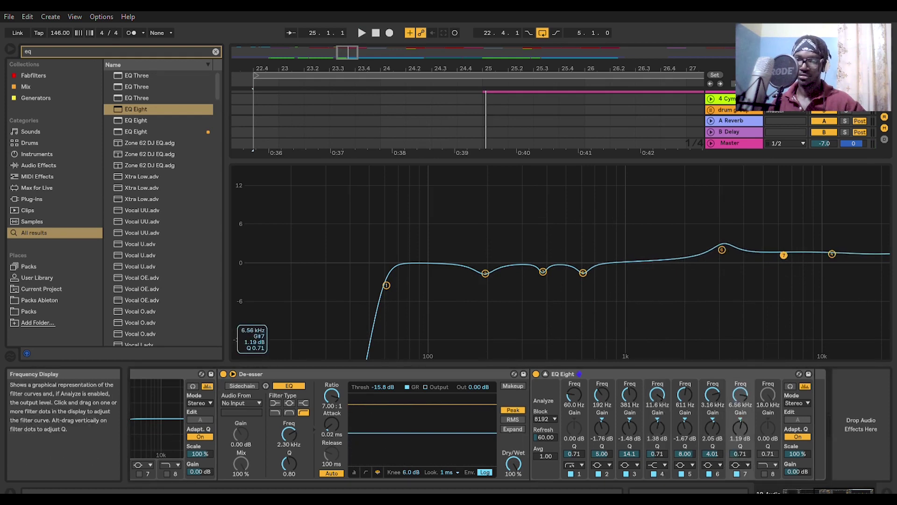
pyautogui.press('space')
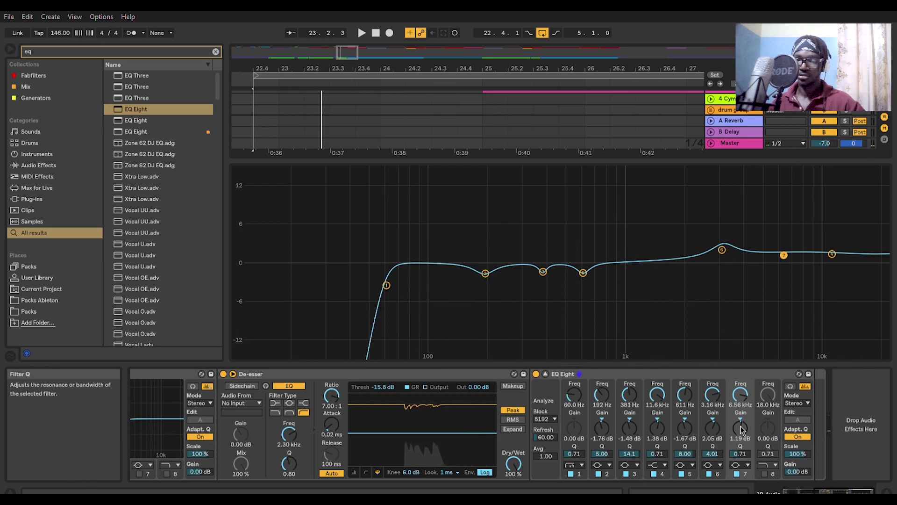
pyautogui.moveTo(742, 429); pyautogui.dragTo(742, 414)
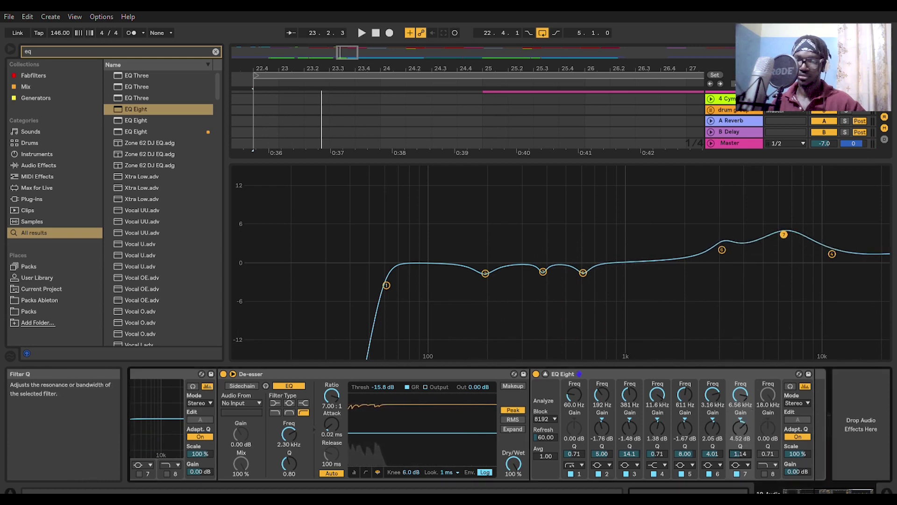
pyautogui.press('space')
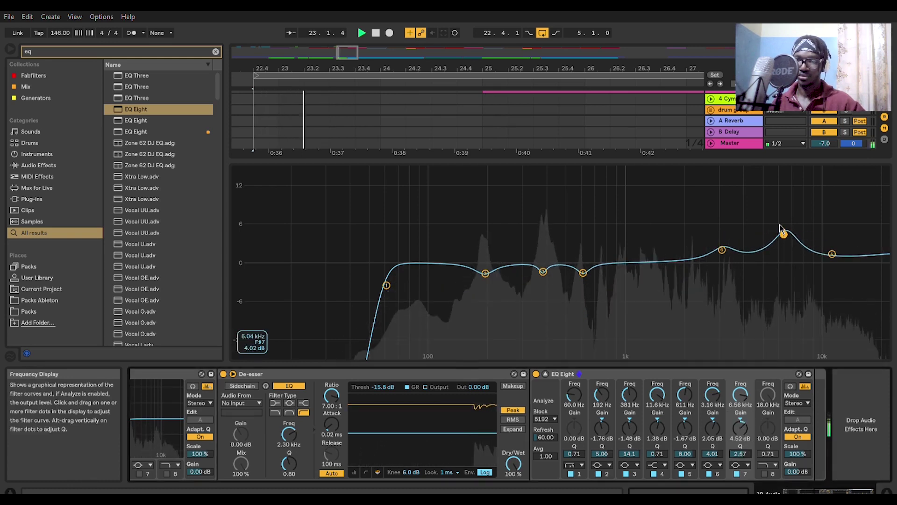
# Fine-tune filter 7 to about 6.79 kHz and 2.43 dB, filter 6 to about 2.90 kHz, and filter 4 to about 13.1 kHz and 2.62 dB.
pyautogui.moveTo(784, 234); pyautogui.dragTo(782, 245)
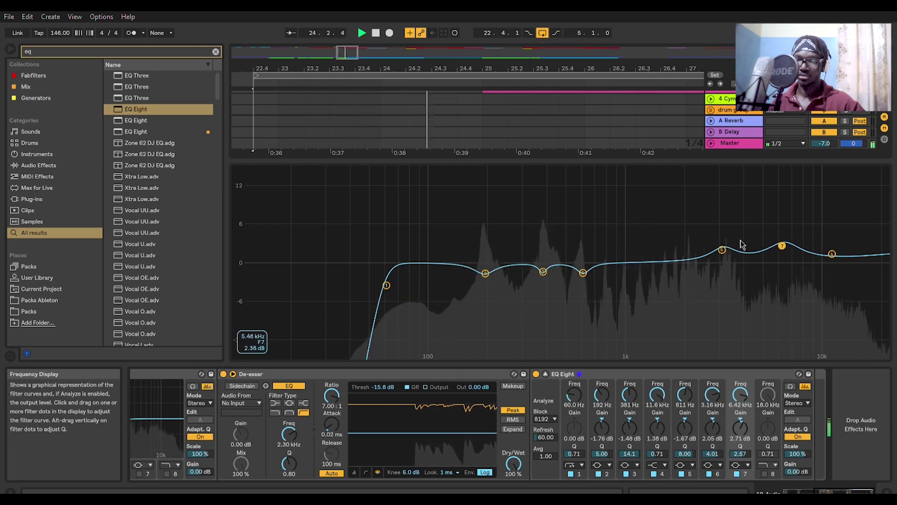
pyautogui.moveTo(722, 250); pyautogui.dragTo(715, 250)
pyautogui.moveTo(782, 246); pyautogui.dragTo(841, 246)
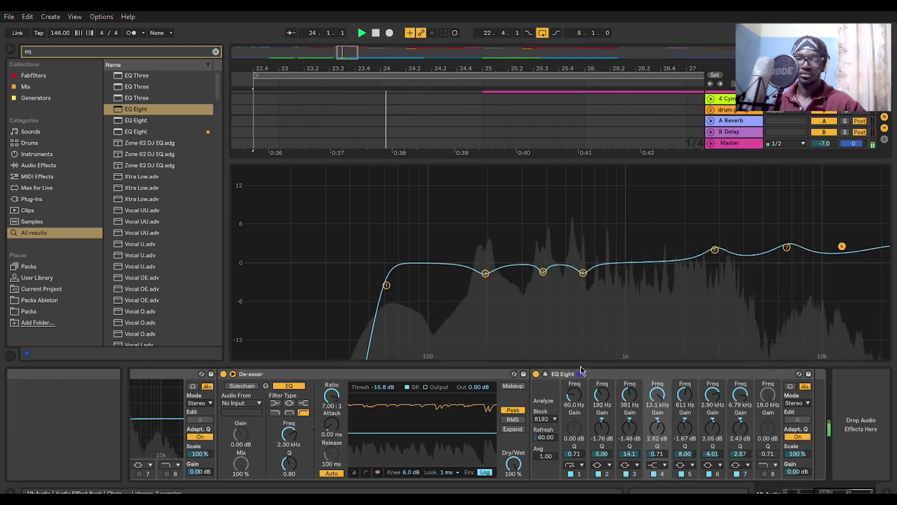
# Compare the vocal with the whole Audio Effect Rack bypassed and active during playback.
pyautogui.hscroll(-8, 490, 400)
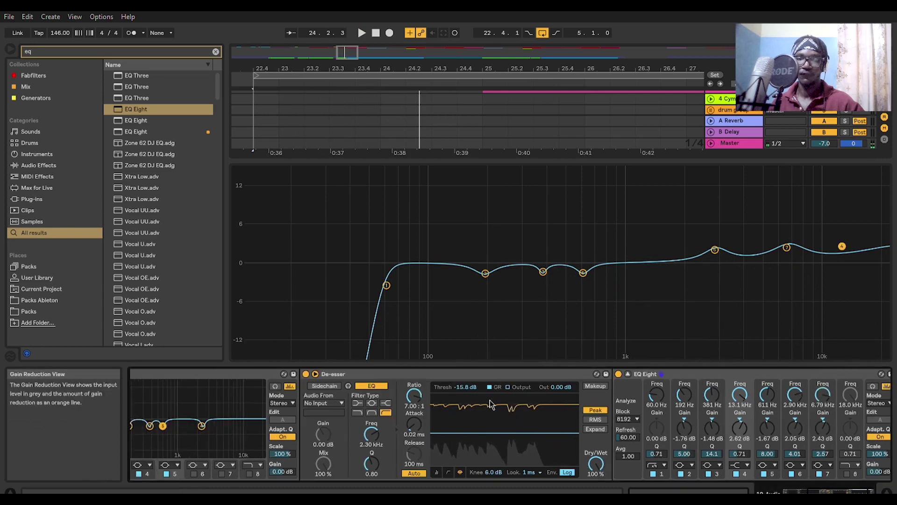
pyautogui.hscroll(-3, 474, 391)
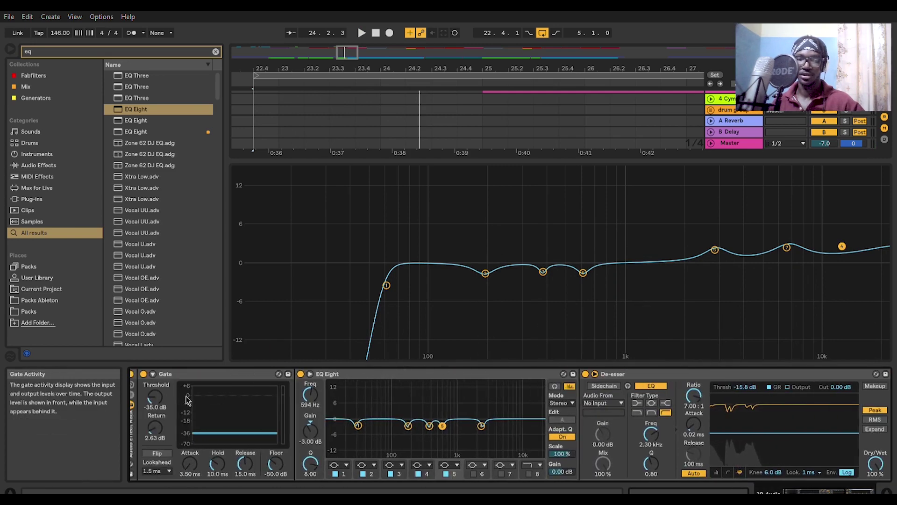
pyautogui.press('space')
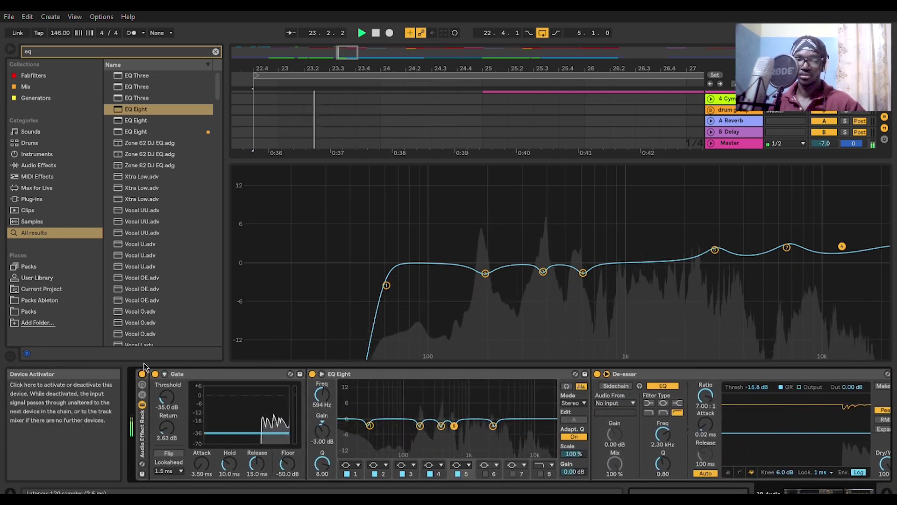
pyautogui.click(142, 374)
pyautogui.click(143, 373)
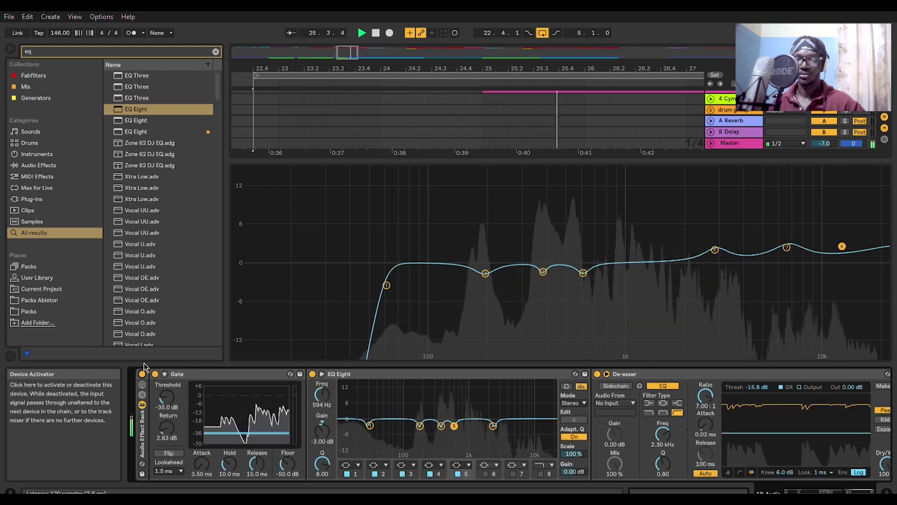
pyautogui.click(142, 373)
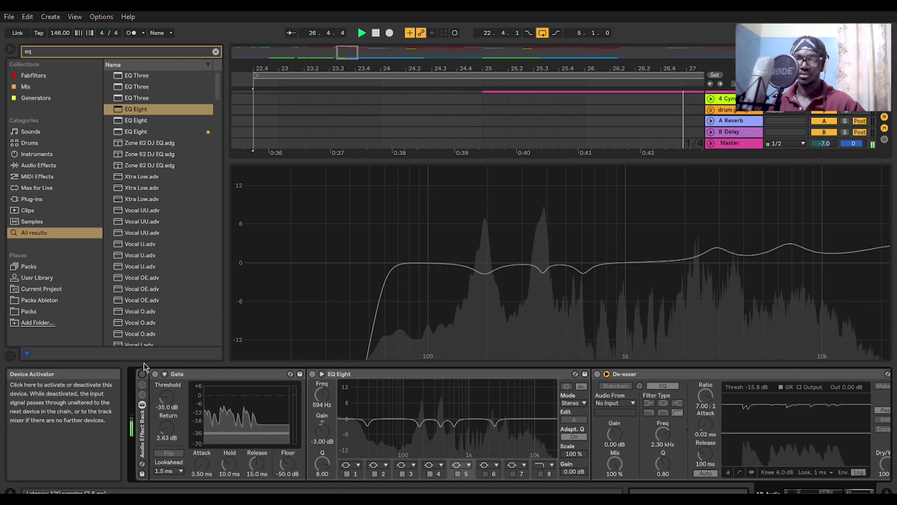
pyautogui.click(142, 373)
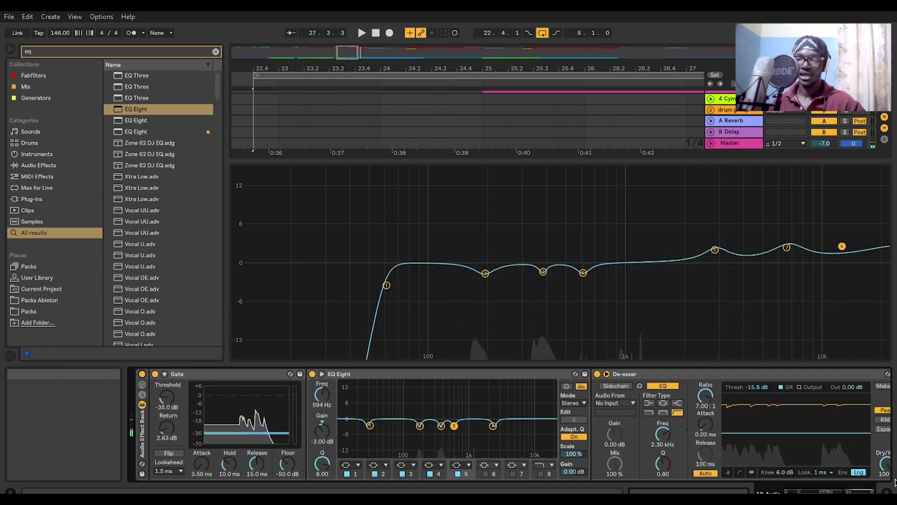
# Try a 6.0 dB volume on the 19 Audio track, undo it and replay the soloed vocal.
pyautogui.click(890, 489)
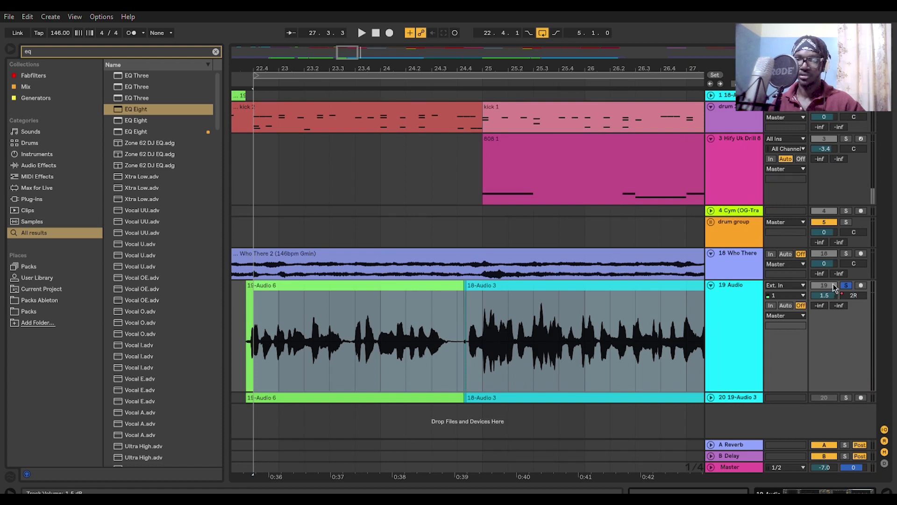
pyautogui.moveTo(828, 294); pyautogui.dragTo(828, 276)
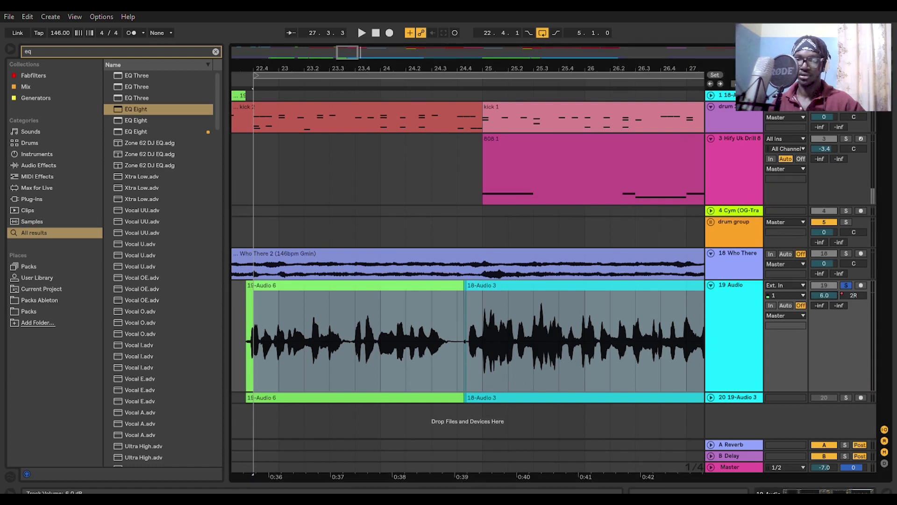
pyautogui.press('space')
pyautogui.press('space')
pyautogui.hotkey('ctrl', 'z')
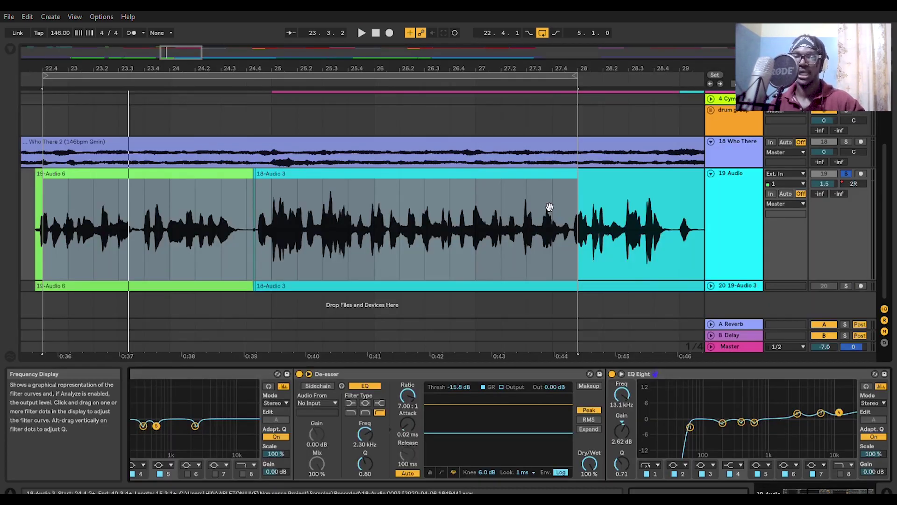
pyautogui.press('space')
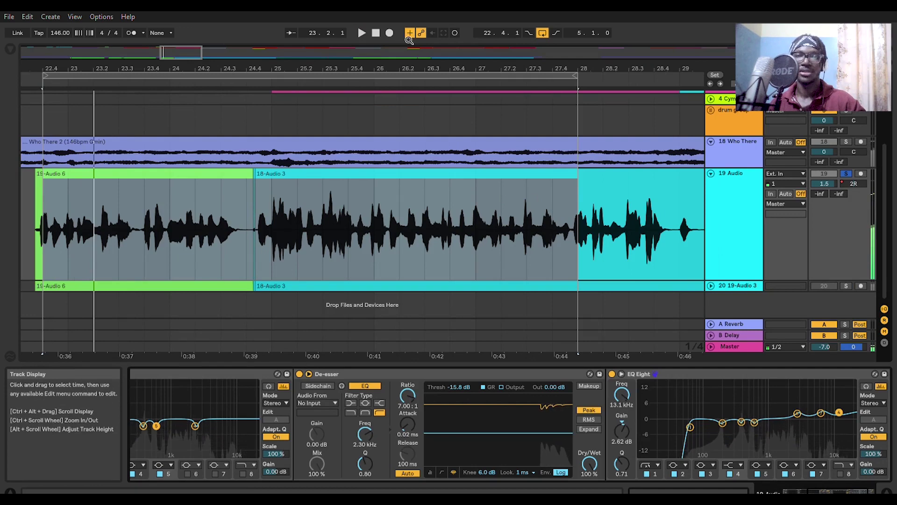
# Move the loop region so it starts at 29.3.1 over the 18-Audio 3 clip, and play the vocal.
pyautogui.moveTo(417, 68); pyautogui.dragTo(391, 28)
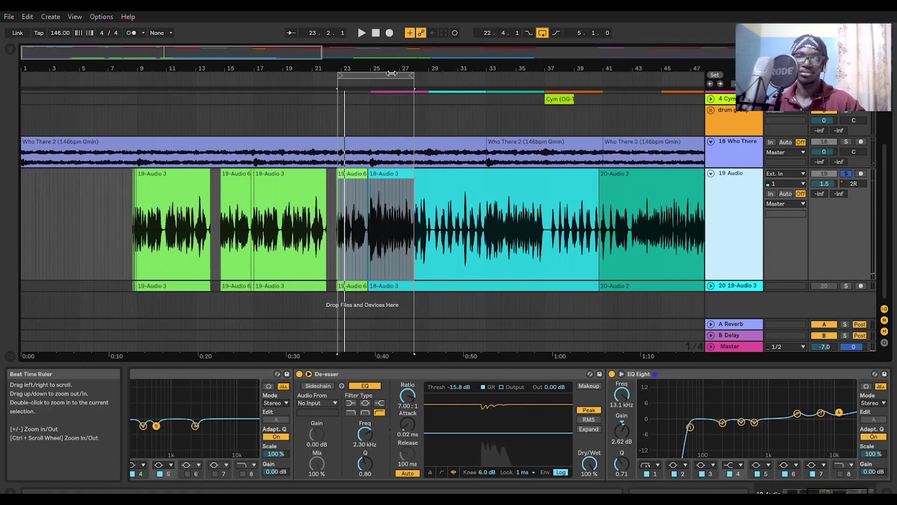
pyautogui.moveTo(392, 72); pyautogui.dragTo(491, 79)
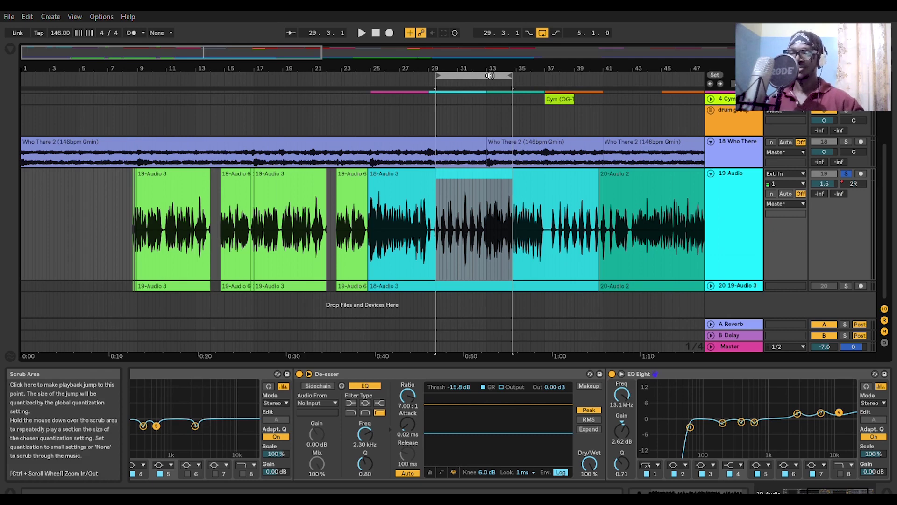
pyautogui.press('space')
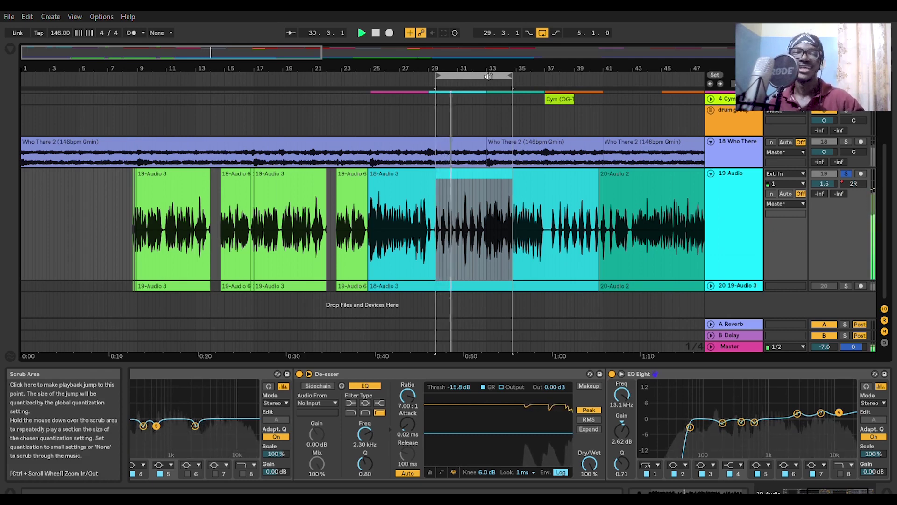
# Search the browser for "compre" and add a Compressor after the second EQ Eight on the 19 Audio track.
pyautogui.hotkey('ctrl', 'f')
pyautogui.write('eq')
pyautogui.press('BackSpace')
pyautogui.press('BackSpace')
pyautogui.write('c')
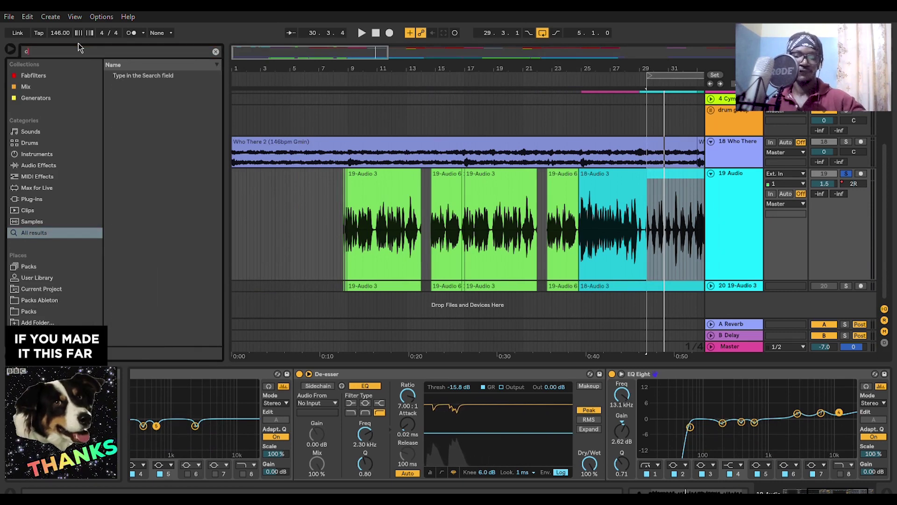
pyautogui.write('omp')
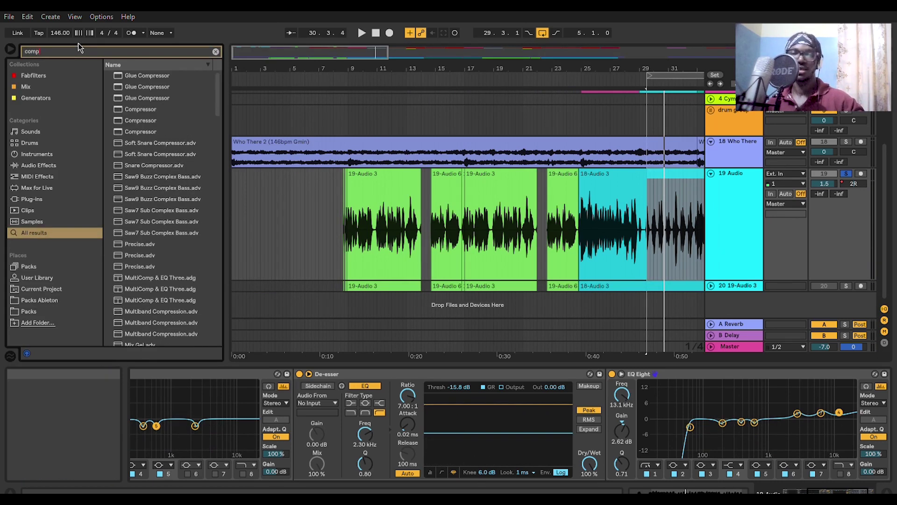
pyautogui.write('re')
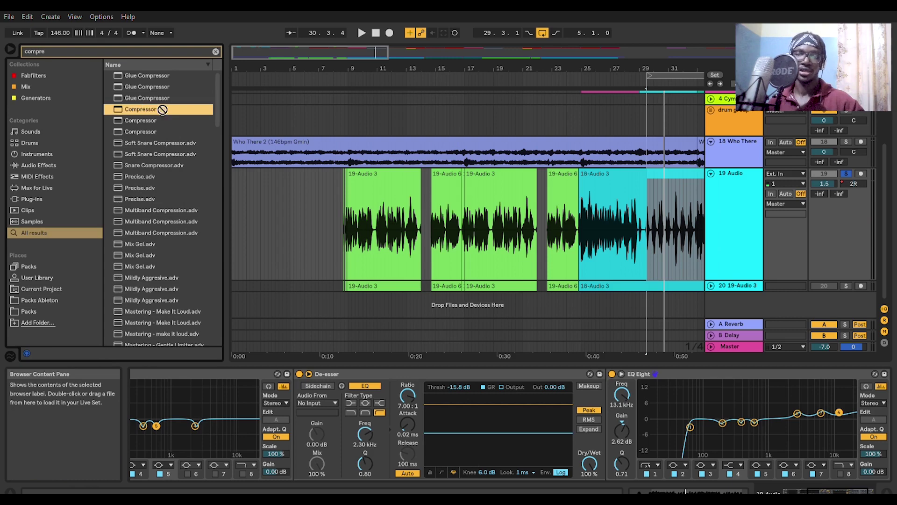
pyautogui.hscroll(3, 842, 412)
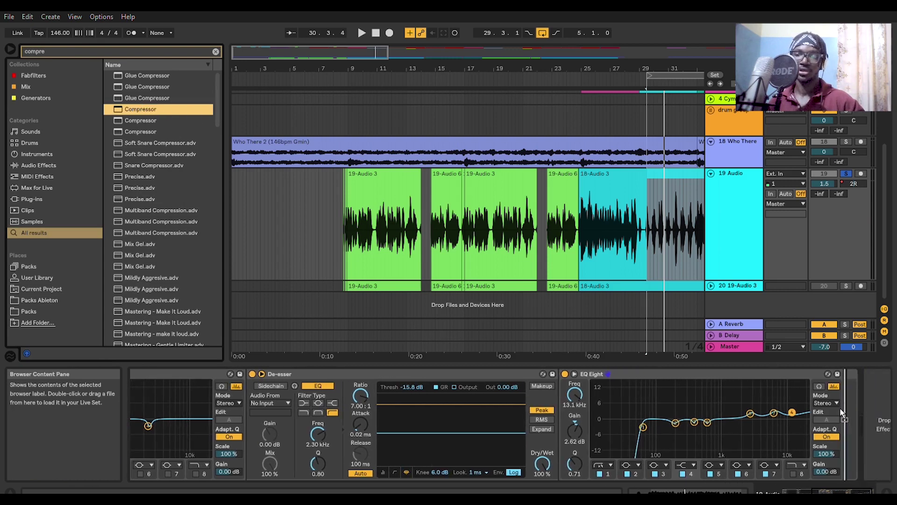
pyautogui.press('Return')
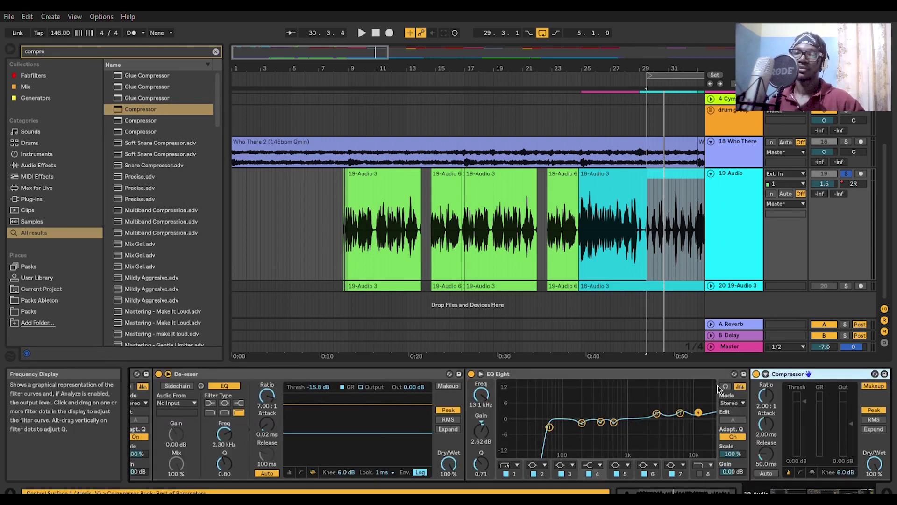
# Expand the Compressor and set its ratio to 10:1, attack to 0.03 ms, release to Auto and threshold to about -17.5 dB.
pyautogui.hscroll(4, 706, 421)
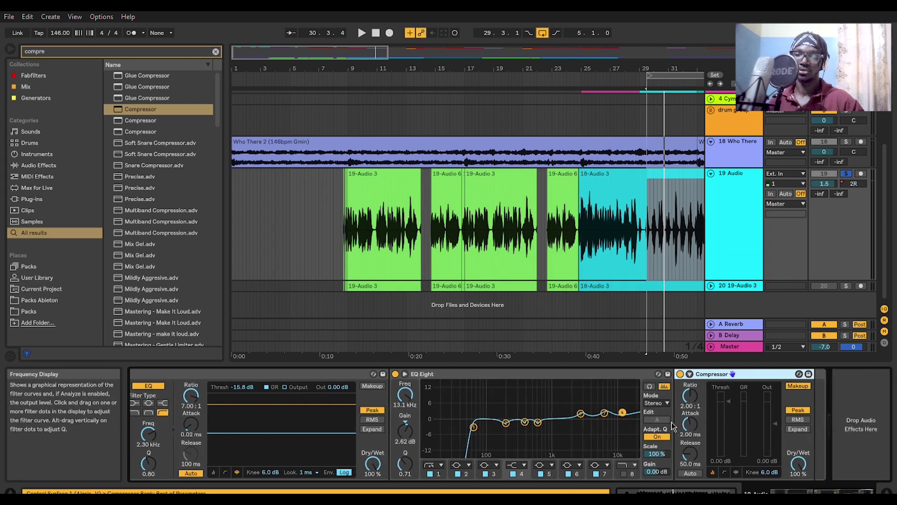
pyautogui.click(810, 373)
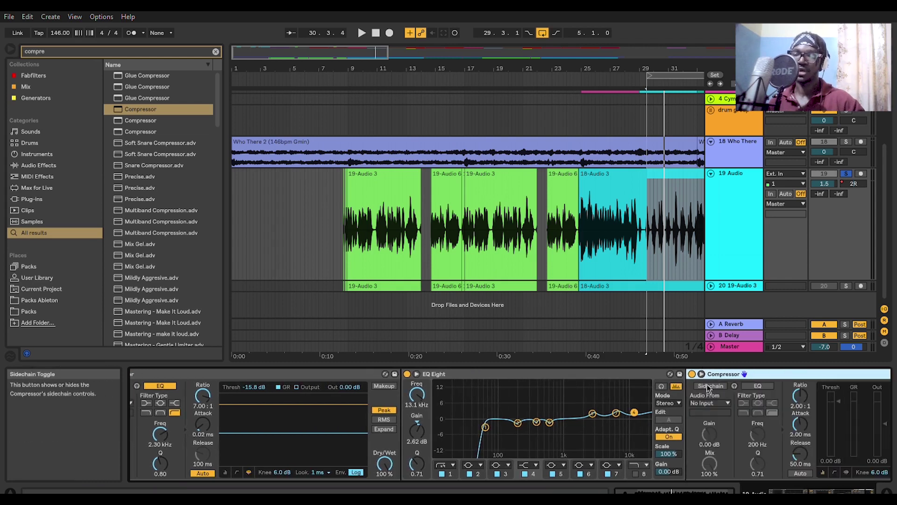
pyautogui.hscroll(4, 718, 418)
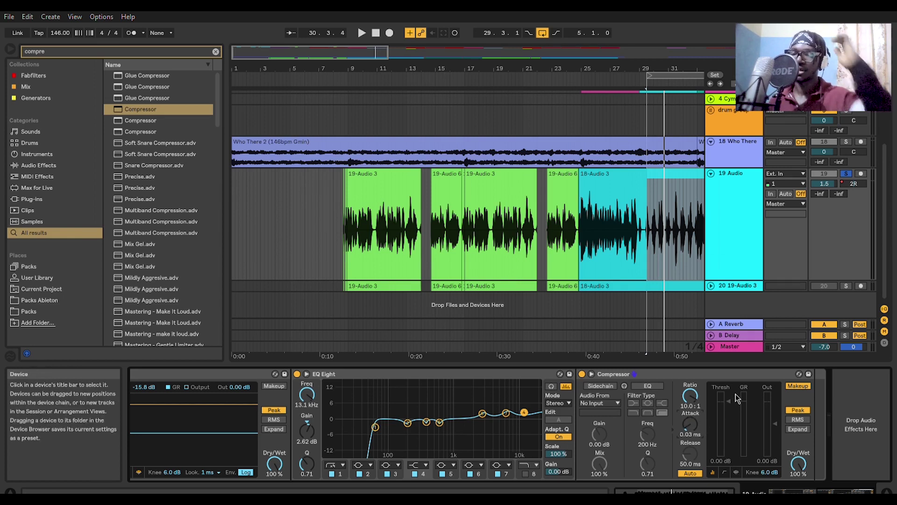
pyautogui.moveTo(731, 393); pyautogui.dragTo(731, 437)
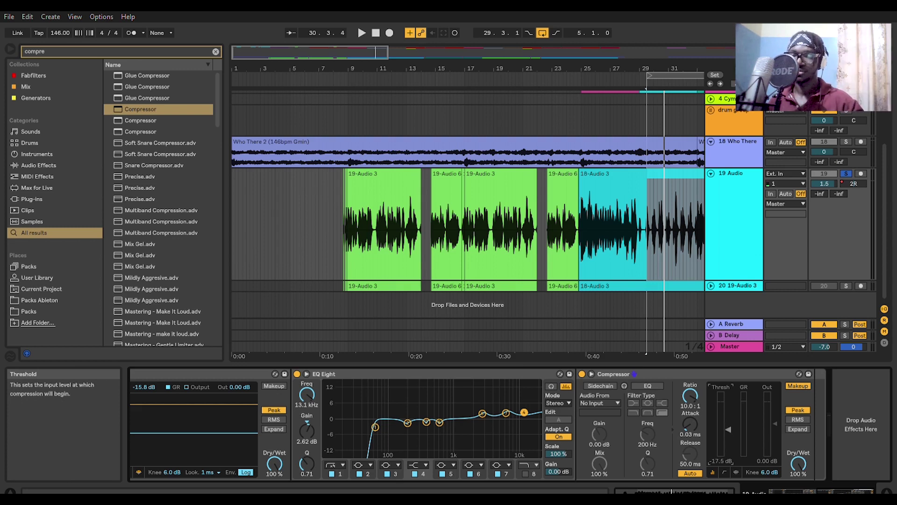
# Adjust the Compressor threshold to about -18.2 dB while the looped vocal plays, including a brief trial near -34.2 dB.
pyautogui.press('space')
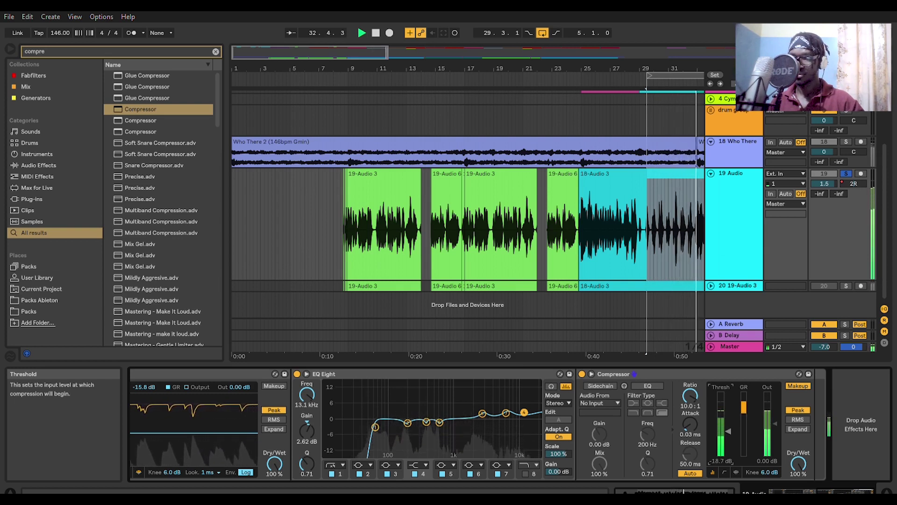
pyautogui.moveTo(728, 431); pyautogui.dragTo(728, 443)
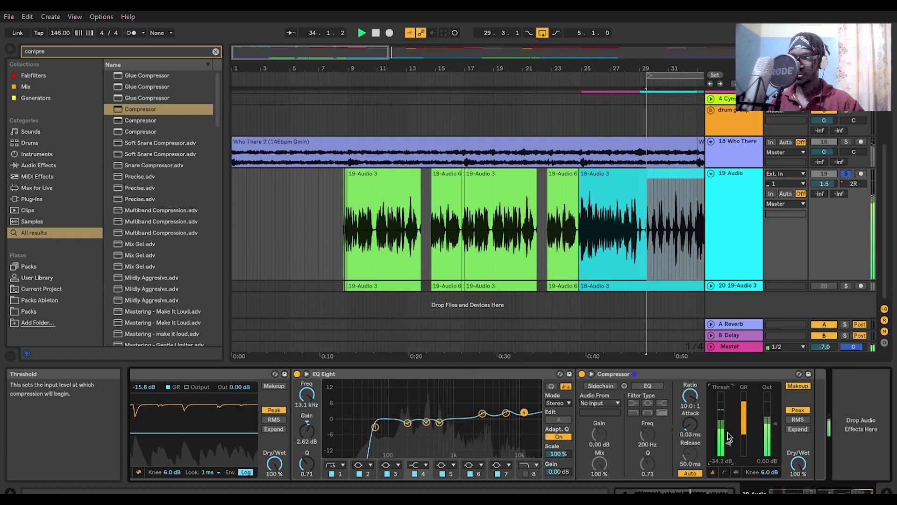
pyautogui.press('space')
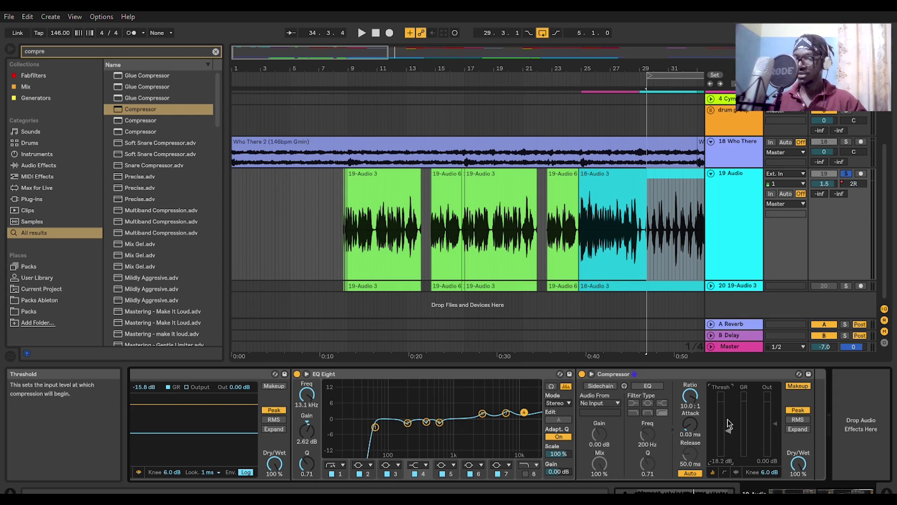
# Raise the Compressor's output gain to about 2.97 dB while the vocal plays.
pyautogui.press('space')
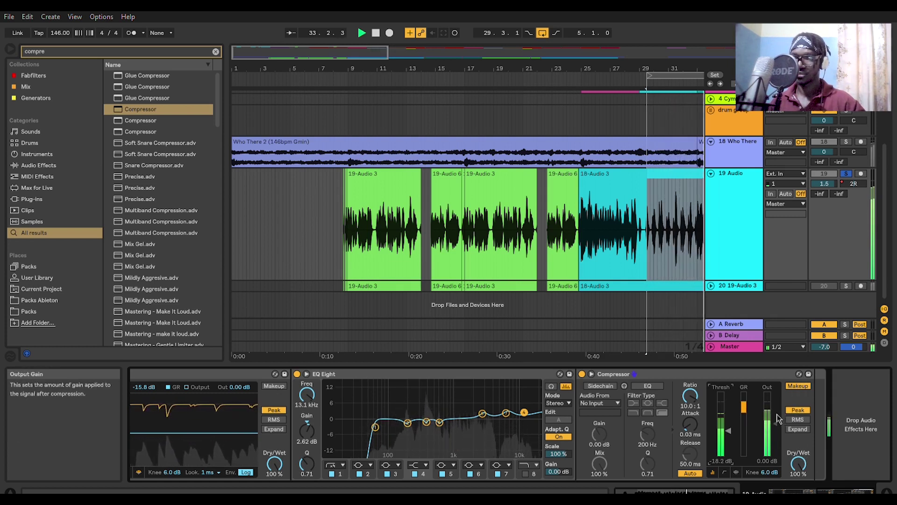
pyautogui.moveTo(775, 423); pyautogui.dragTo(776, 419)
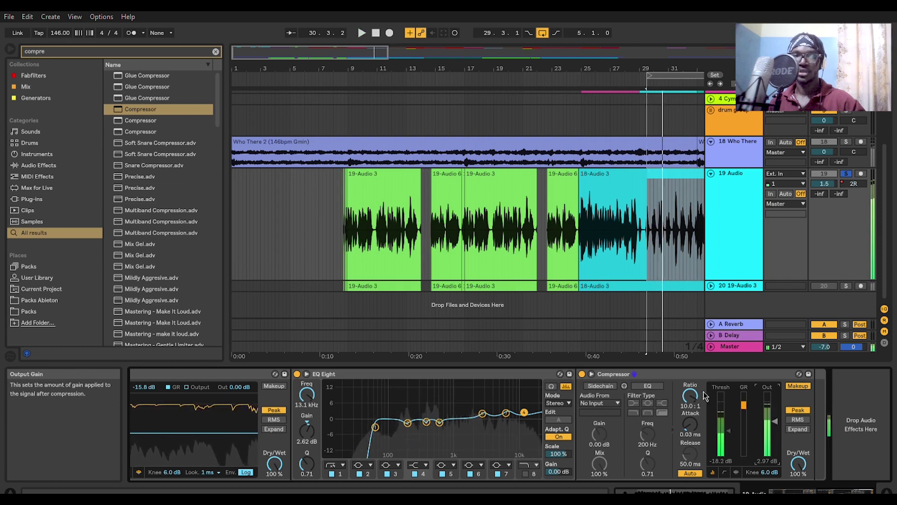
pyautogui.press('space')
pyautogui.click(60, 47)
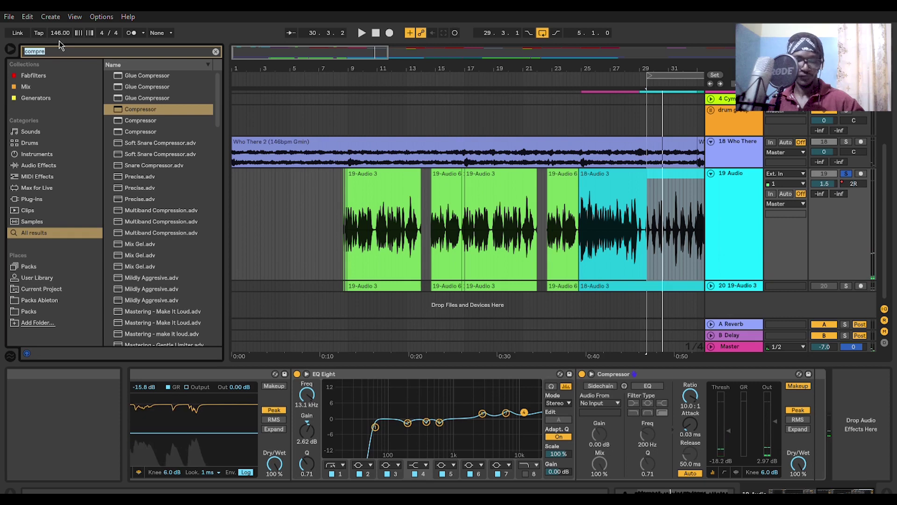
pyautogui.press('BackSpace')
pyautogui.press('BackSpace')
pyautogui.press('BackSpace')
pyautogui.press('BackSpace')
pyautogui.press('BackSpace')
pyautogui.press('BackSpace')
pyautogui.write('dr')
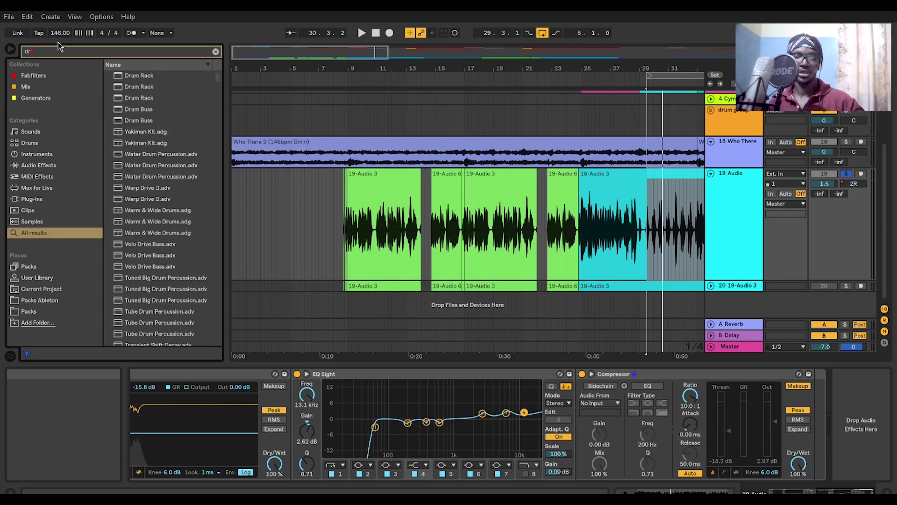
pyautogui.write('i')
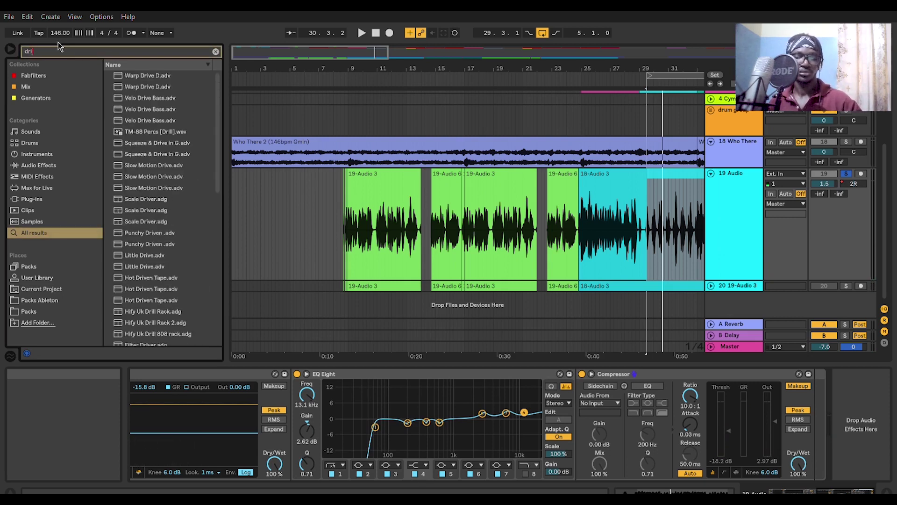
pyautogui.press('Right')
pyautogui.write('ve')
pyautogui.press('BackSpace')
pyautogui.press('BackSpace')
pyautogui.press('BackSpace')
pyautogui.press('BackSpace')
pyautogui.press('BackSpace')
# Search the browser for "sat", add a Saturator after the Compressor, and expand its waveshaper controls.
pyautogui.write('sat')
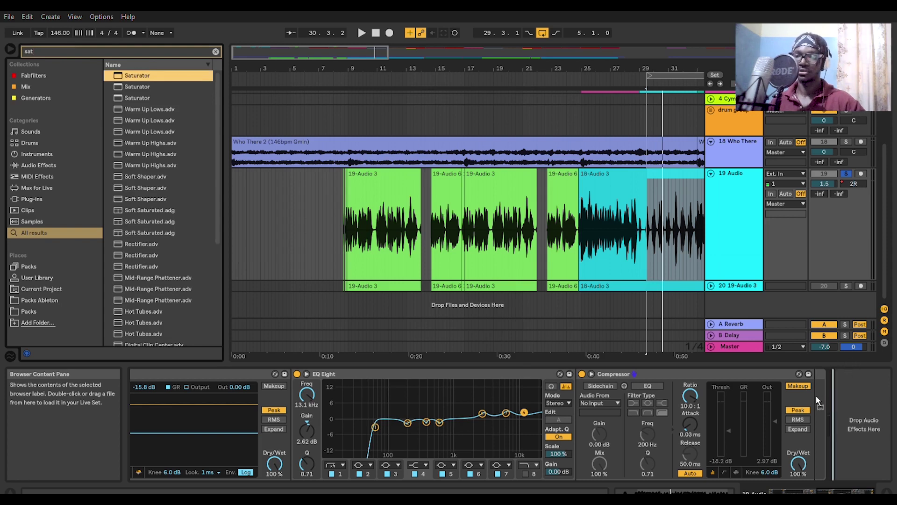
pyautogui.moveTo(818, 399); pyautogui.dragTo(809, 390)
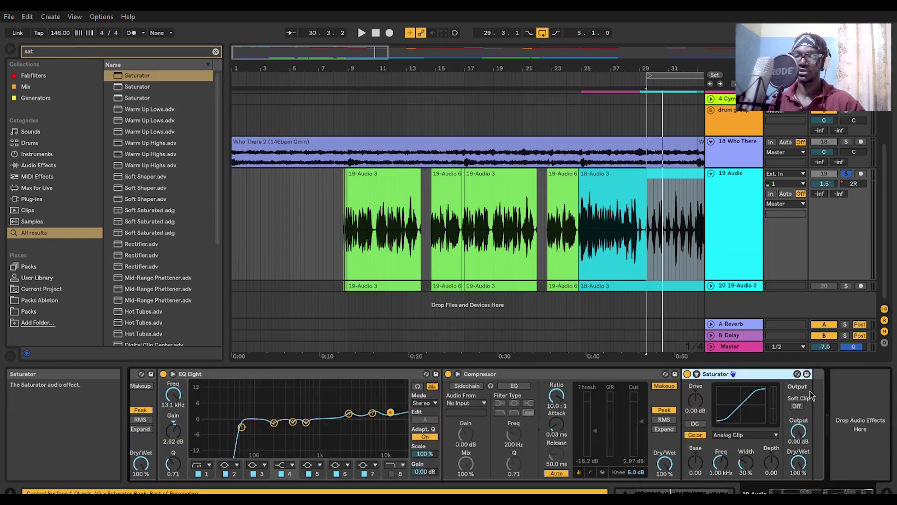
pyautogui.click(698, 372)
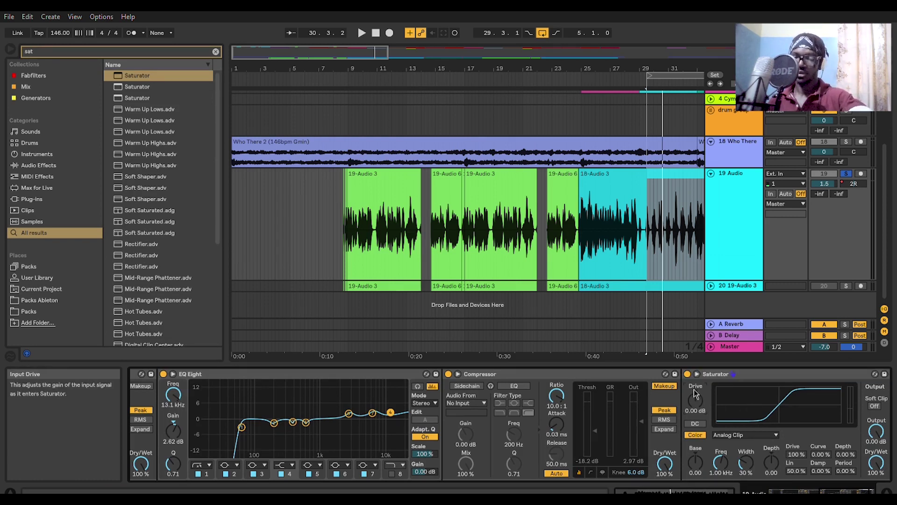
# Set the Saturator's drive to 3.40 dB, enable its DC filter, and set the color base to -22 while auditioning the vocal.
pyautogui.press('Return')
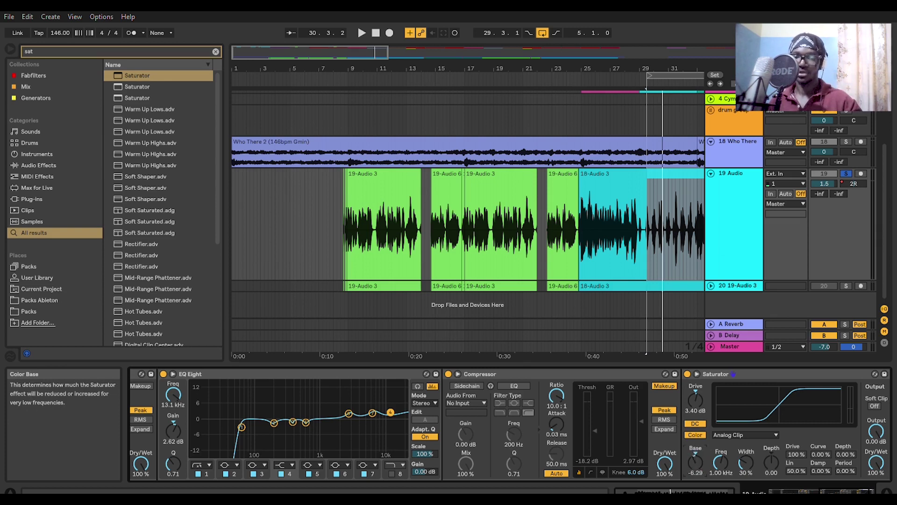
pyautogui.press('space')
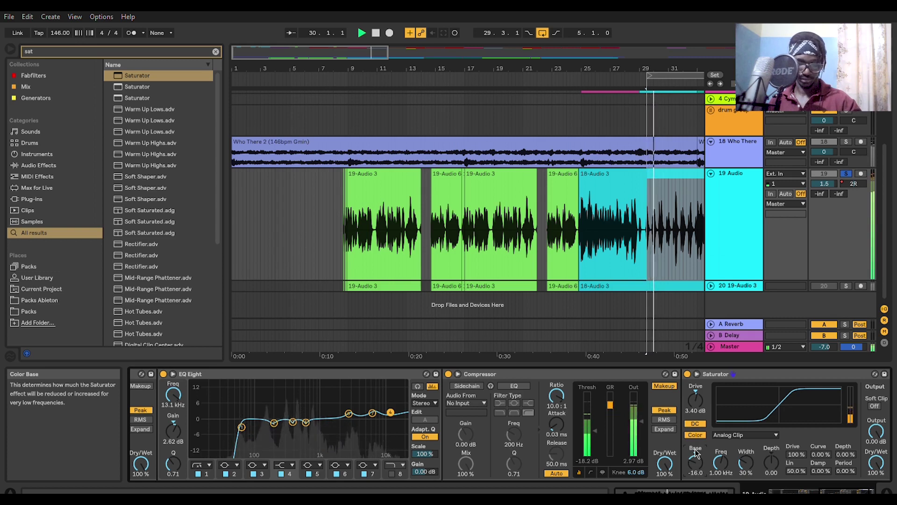
pyautogui.moveTo(695, 454)
pyautogui.mouseDown()
pyautogui.moveTo(695, 480)
pyautogui.moveTo(696, 435)
pyautogui.mouseUp()
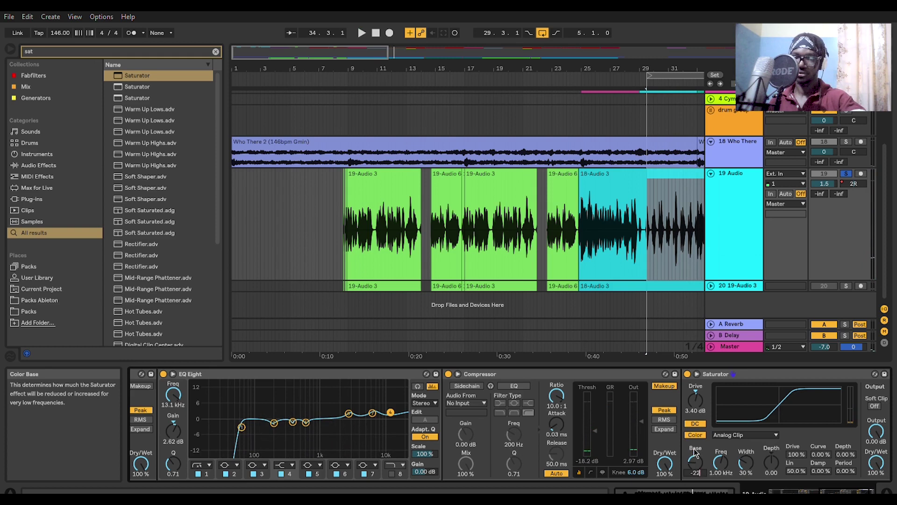
# Lower the Saturator's color frequency to about 179 Hz while the vocal plays.
pyautogui.press('space')
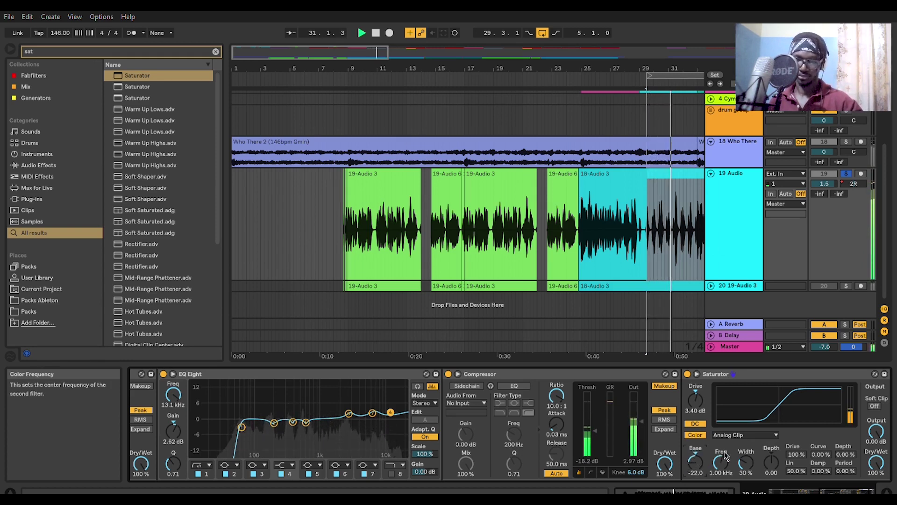
pyautogui.moveTo(725, 455); pyautogui.dragTo(725, 480)
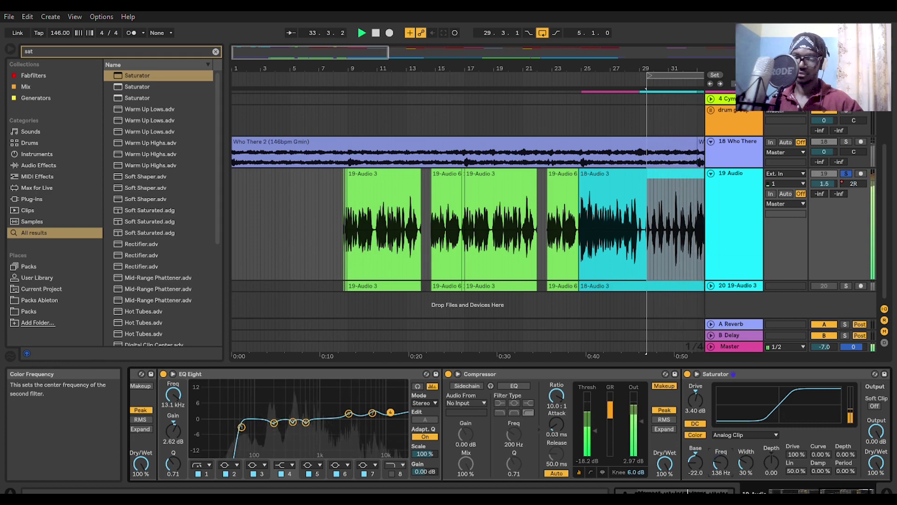
pyautogui.moveTo(721, 463)
pyautogui.mouseDown()
pyautogui.moveTo(724, 449)
pyautogui.moveTo(723, 461)
pyautogui.mouseUp()
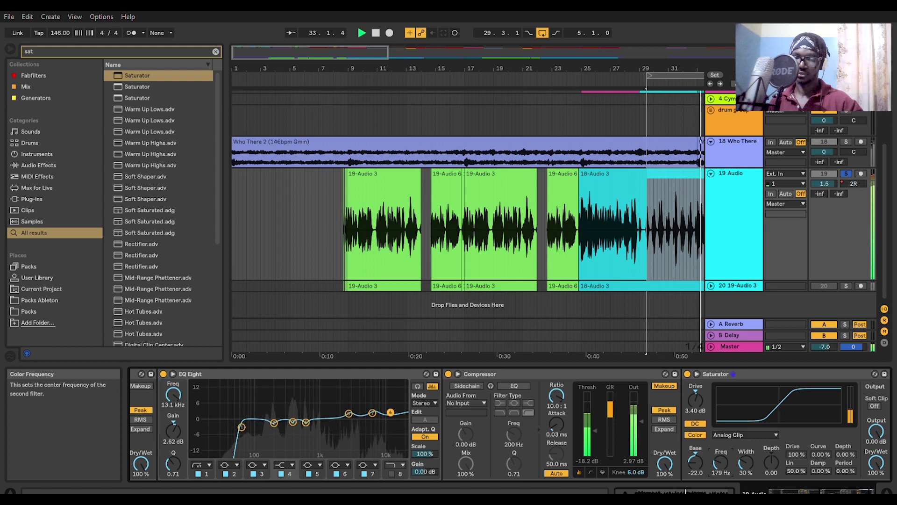
pyautogui.press('space')
# Set the Saturator's output level to about -2.60 dB during vocal playback.
pyautogui.moveTo(839, 486); pyautogui.dragTo(853, 486)
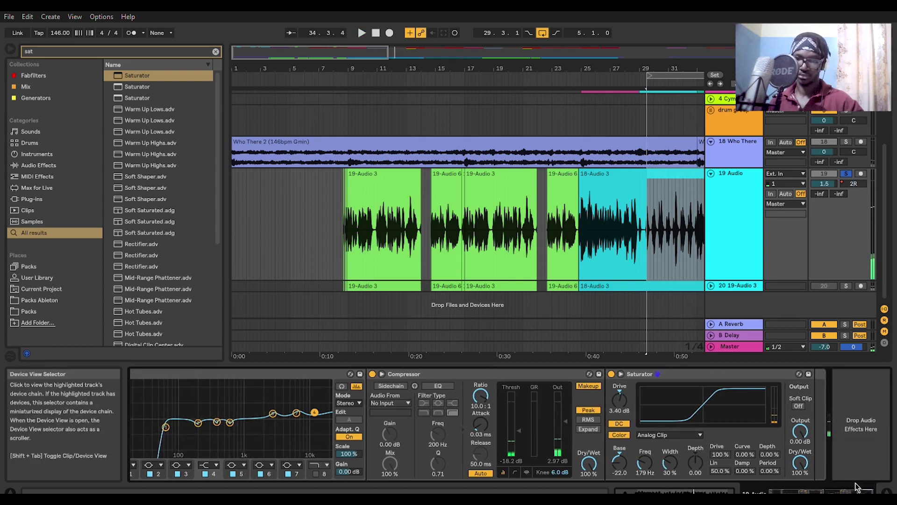
pyautogui.press('space')
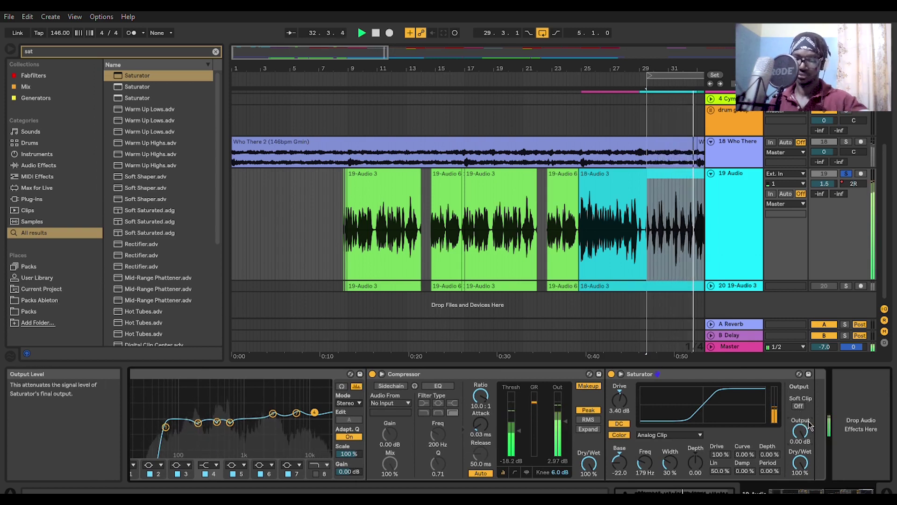
pyautogui.write('-2')
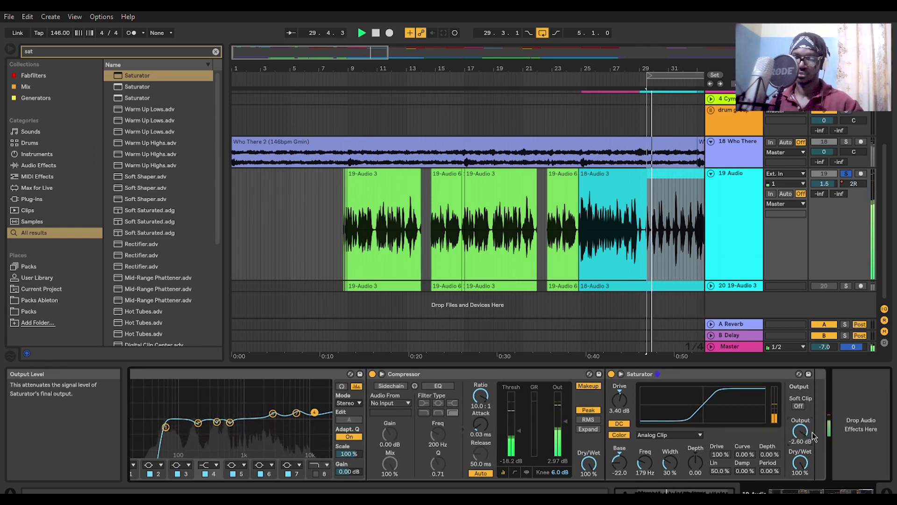
pyautogui.press('space')
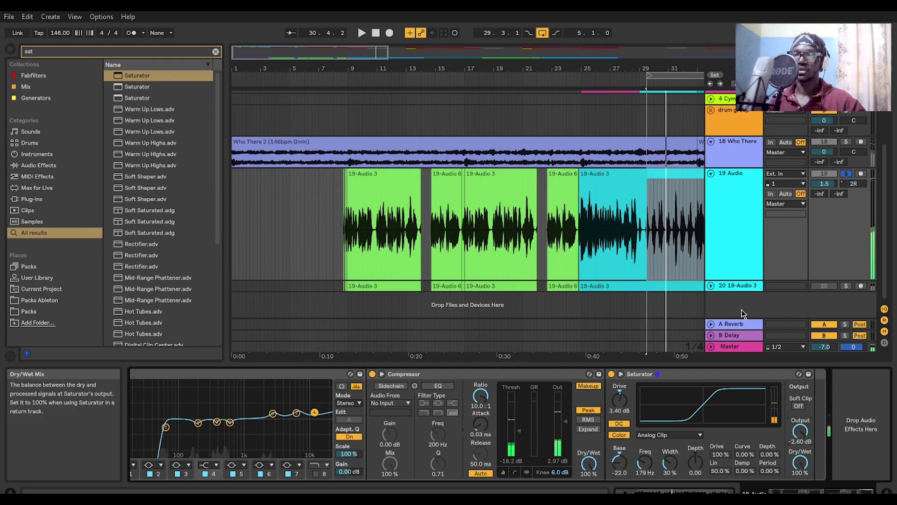
pyautogui.hscroll(10, 563, 159)
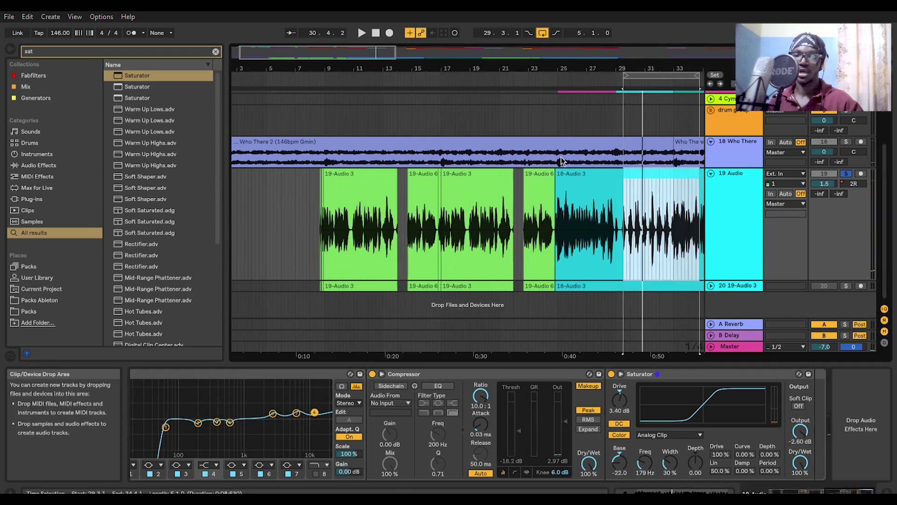
pyautogui.hscroll(2, 570, 171)
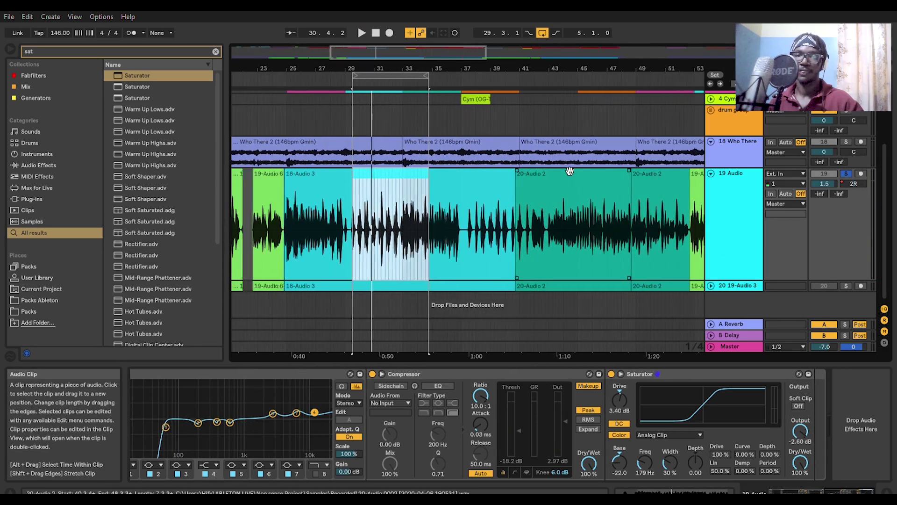
# Unsolo the 19 Audio track during playback and extend the loop region's length to 10.2.0.
pyautogui.press('space')
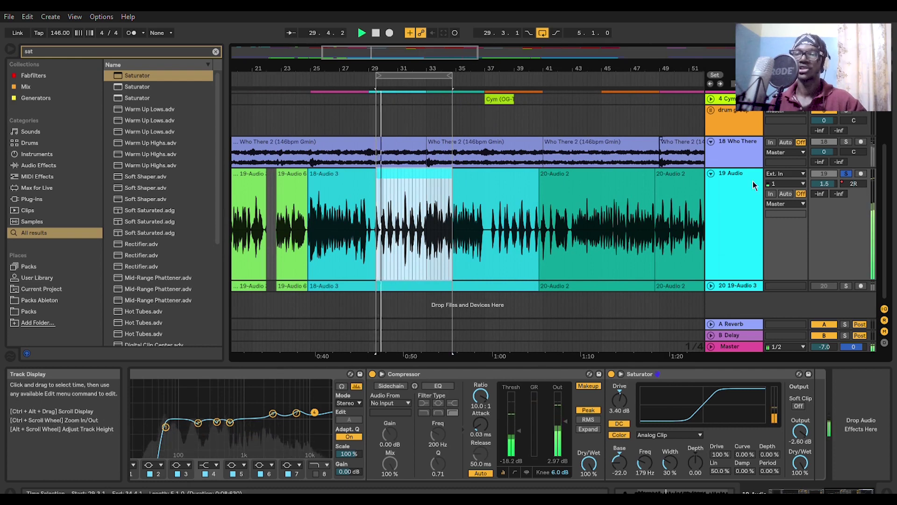
pyautogui.click(846, 174)
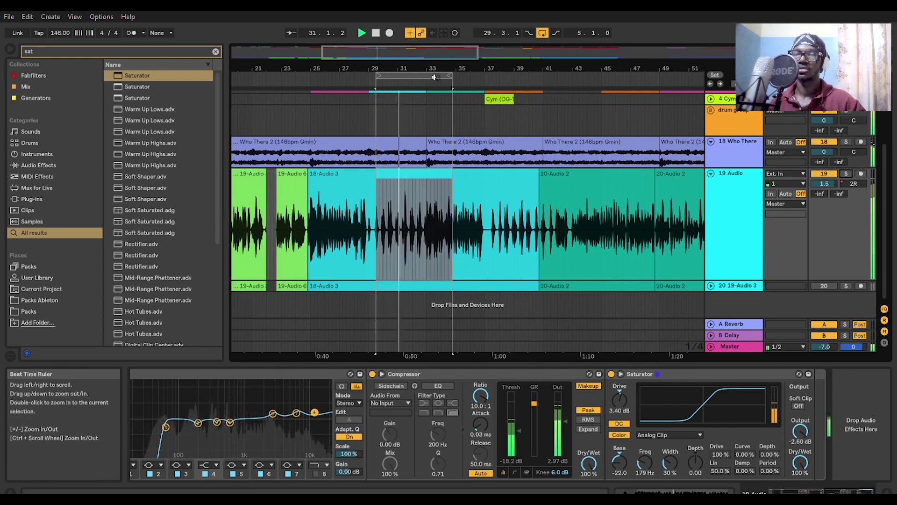
pyautogui.moveTo(452, 69); pyautogui.dragTo(529, 69)
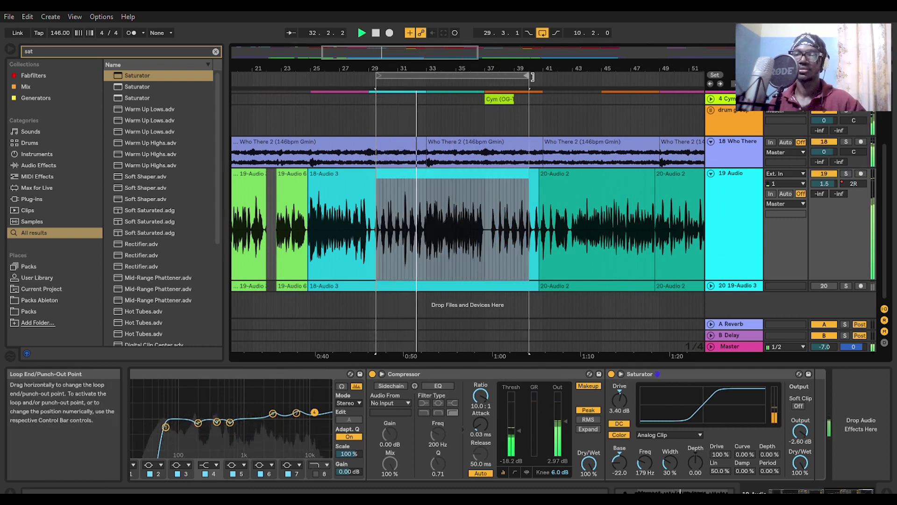
# Bypass and re-enable the whole vocal Audio Effect Rack during playback to compare processed and unprocessed sound.
pyautogui.scroll(8, 490, 385)
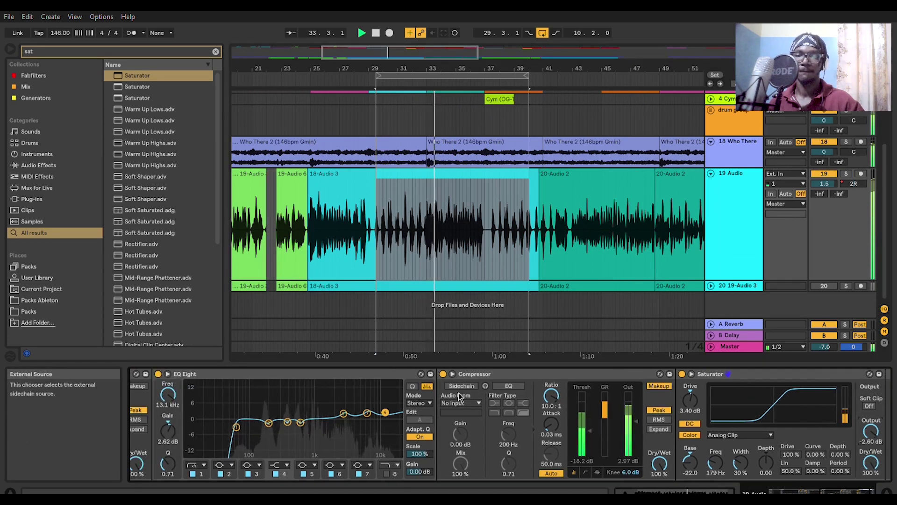
pyautogui.scroll(8, 458, 399)
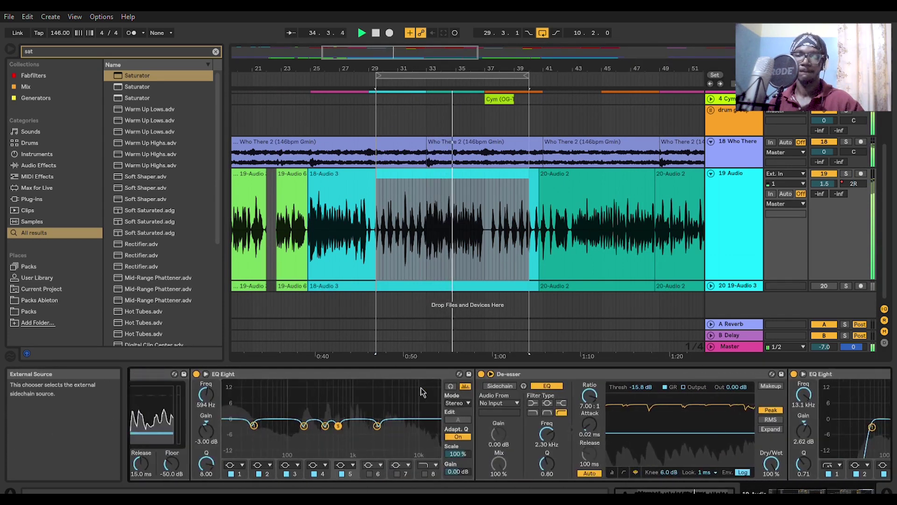
pyautogui.click(137, 373)
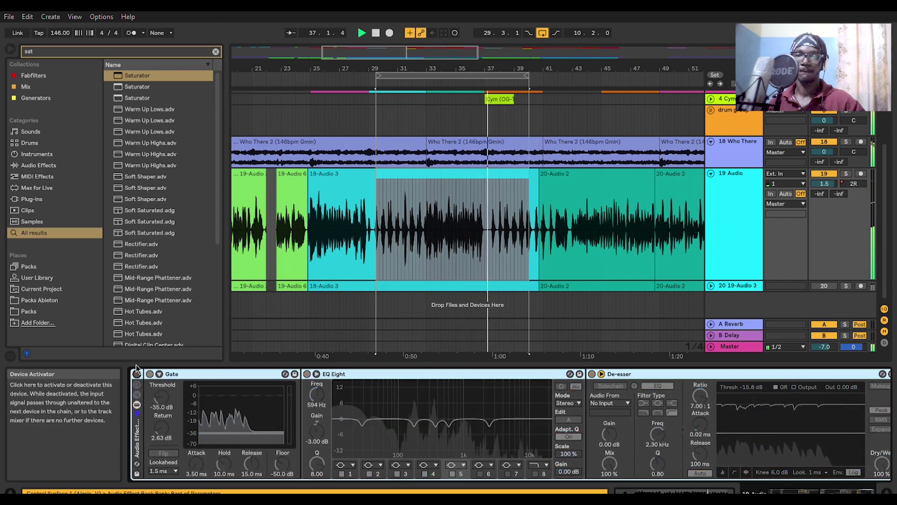
pyautogui.click(136, 367)
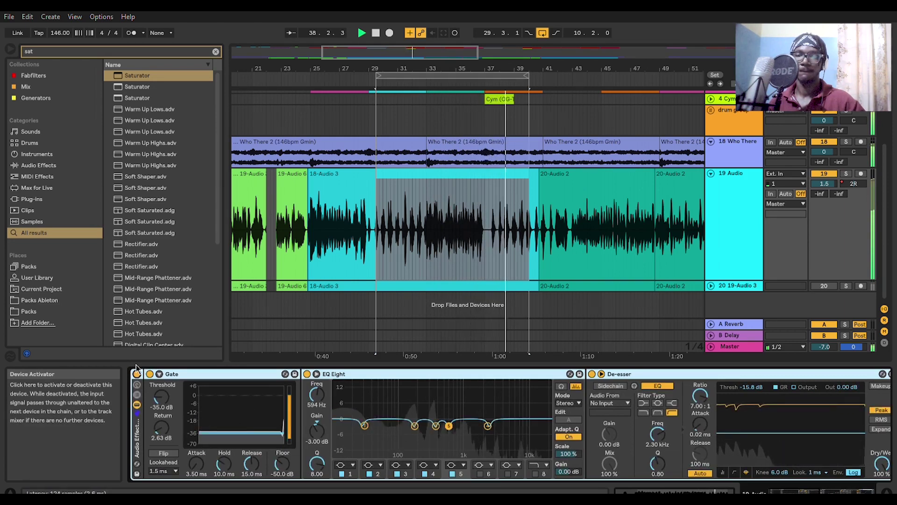
pyautogui.click(136, 367)
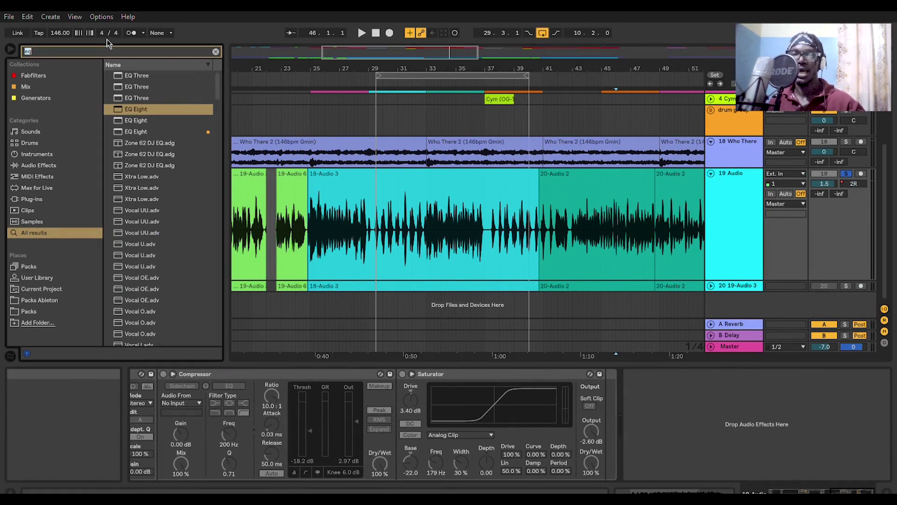
# Add an EQ Eight after the Saturator and switch the vocal Audio Effect Rack back on.
pyautogui.click(152, 108)
pyautogui.moveTo(325, 195); pyautogui.dragTo(590, 380)
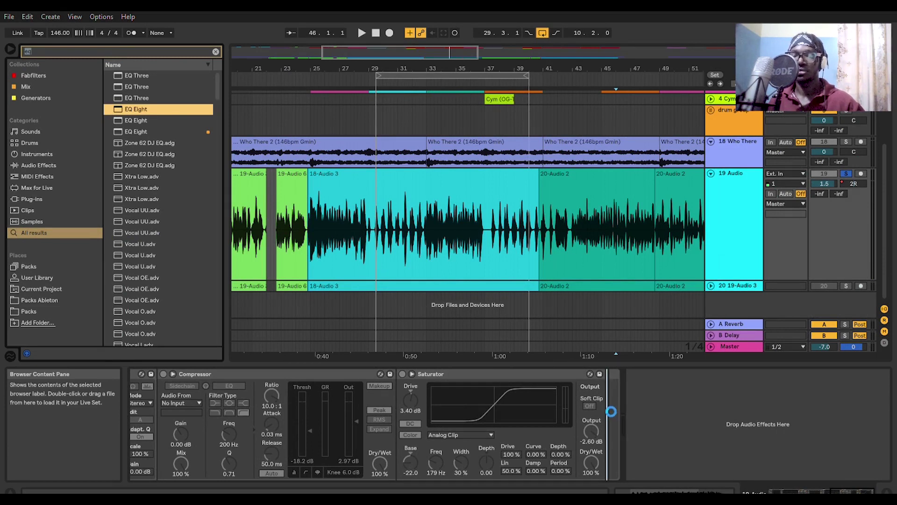
pyautogui.moveTo(611, 411); pyautogui.dragTo(613, 411)
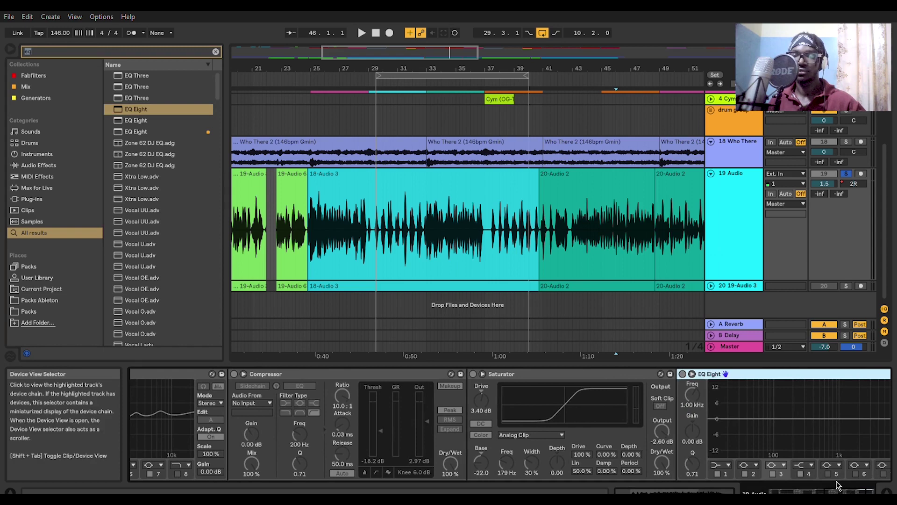
pyautogui.moveTo(841, 483); pyautogui.dragTo(771, 483)
pyautogui.click(142, 374)
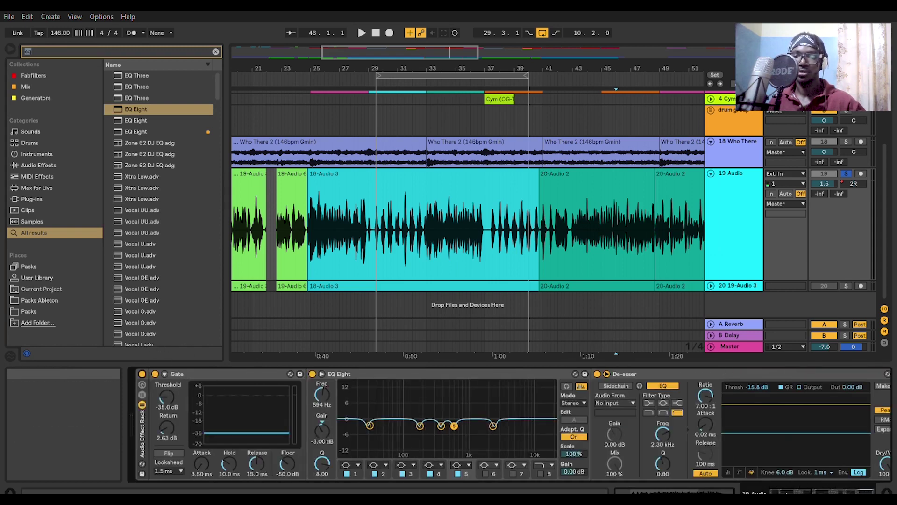
# Disable bands 1 to 3 of the new EQ Eight and set its band 4 high shelf to 7.74 kHz at -2.36 dB.
pyautogui.scroll(-5, 805, 484)
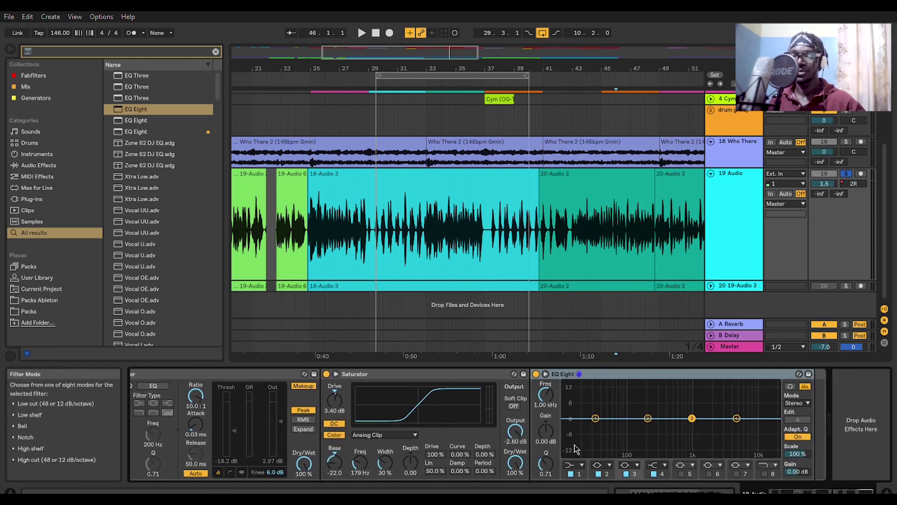
pyautogui.click(575, 473)
pyautogui.click(604, 472)
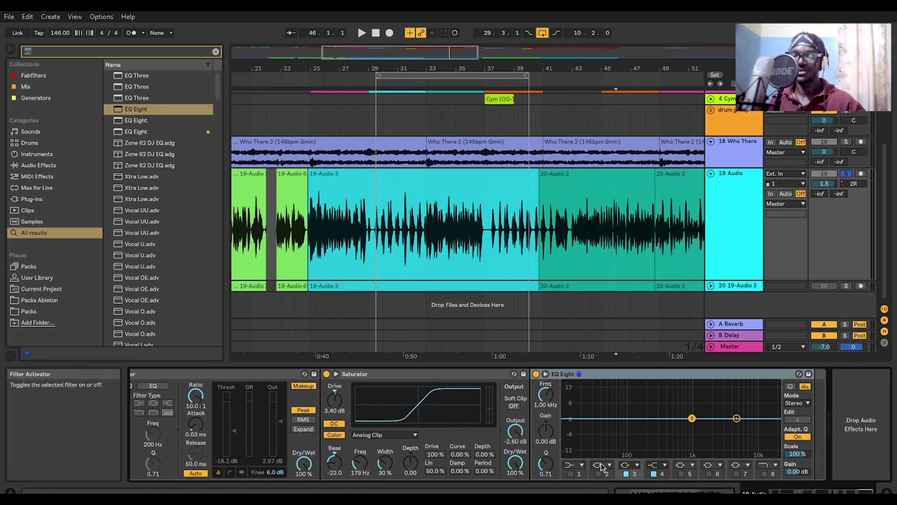
pyautogui.click(656, 467)
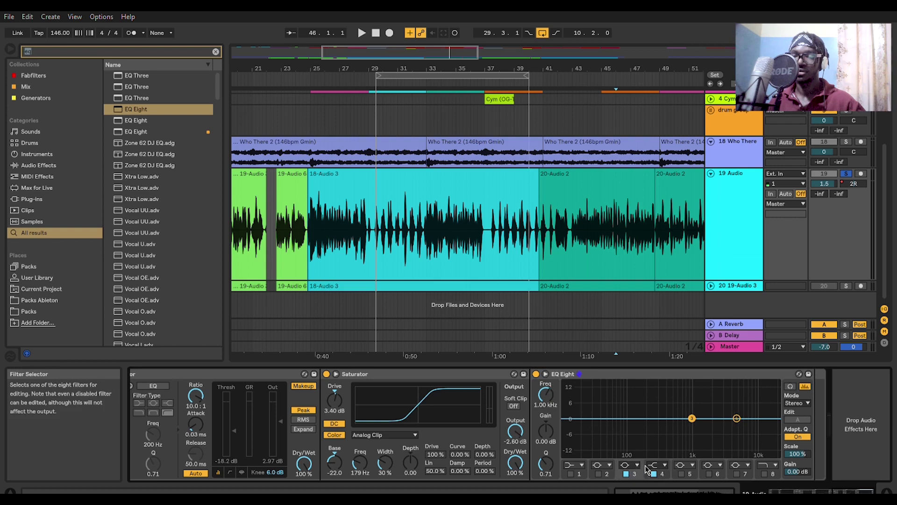
pyautogui.click(626, 474)
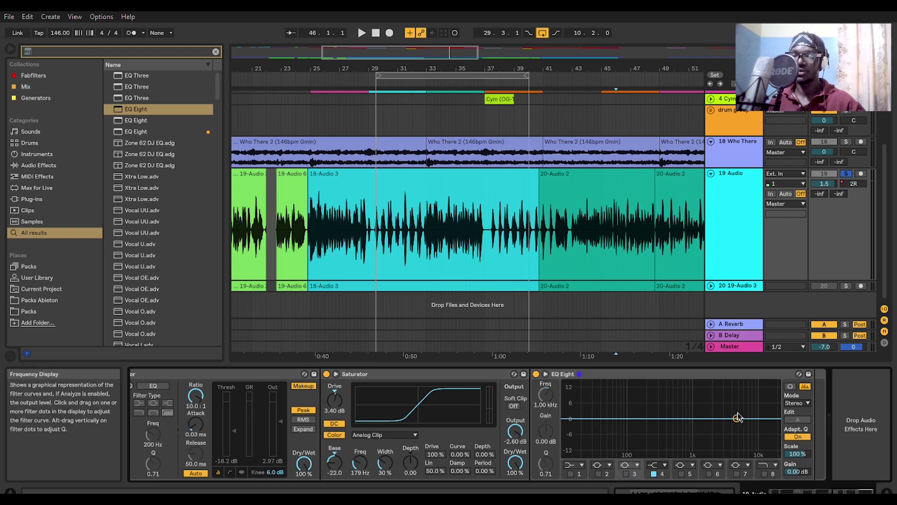
pyautogui.press('space')
pyautogui.moveTo(737, 414)
pyautogui.mouseDown()
pyautogui.moveTo(739, 427)
pyautogui.moveTo(731, 423)
pyautogui.mouseUp()
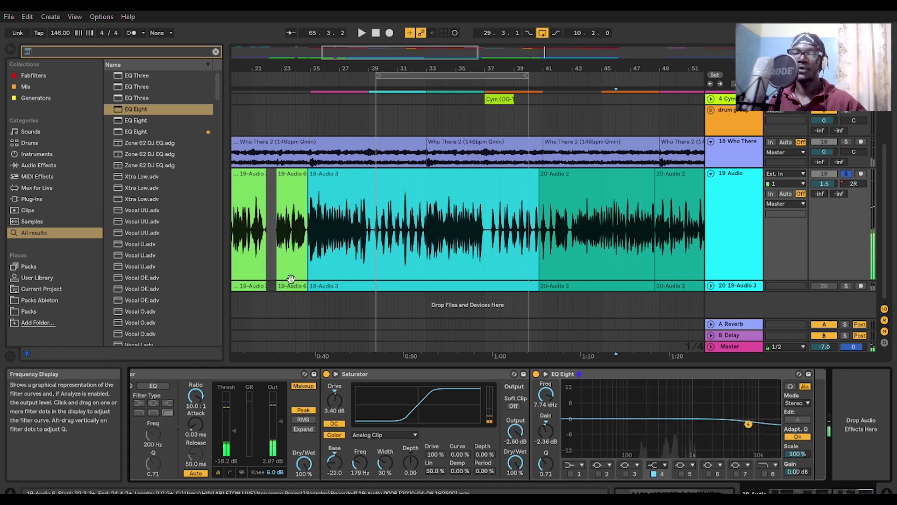
pyautogui.press('space')
# Search the browser for "rev", unsolo the 19 Audio track, and add a Reverb after the last EQ Eight.
pyautogui.write('rev')
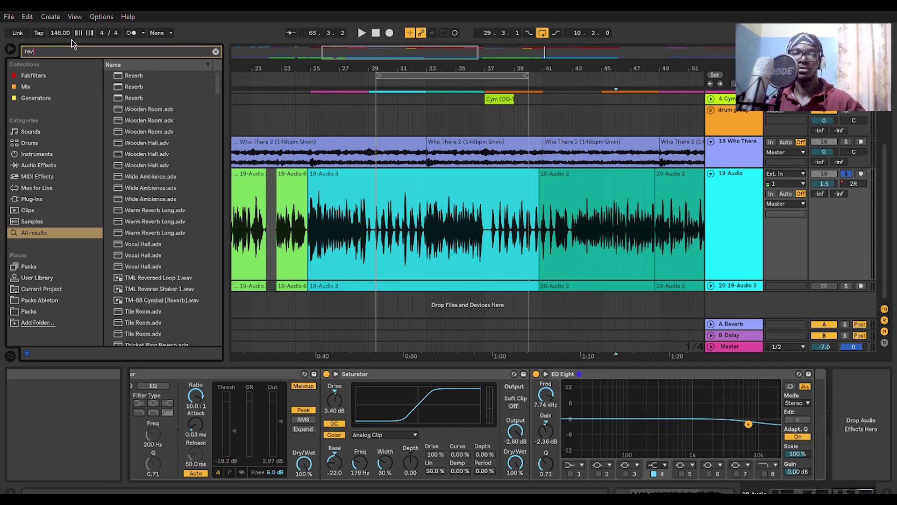
pyautogui.click(846, 173)
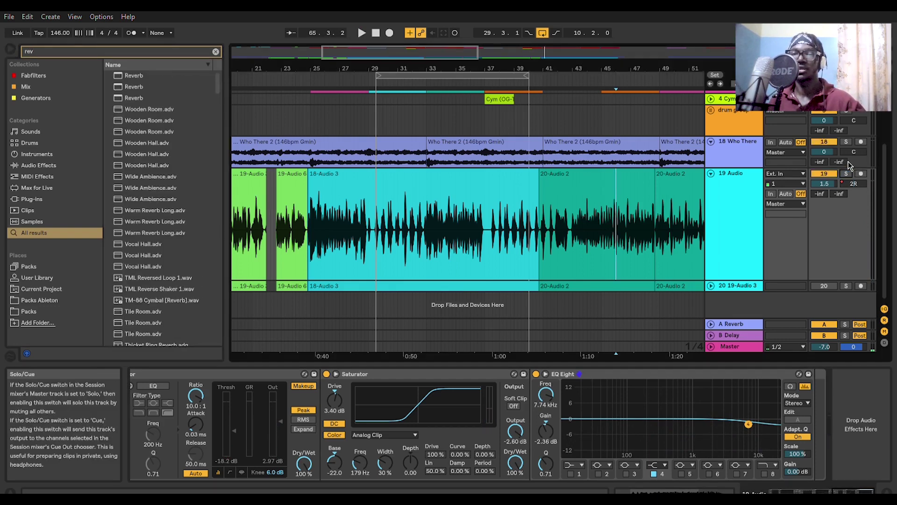
pyautogui.press('space')
pyautogui.moveTo(140, 86); pyautogui.dragTo(816, 406)
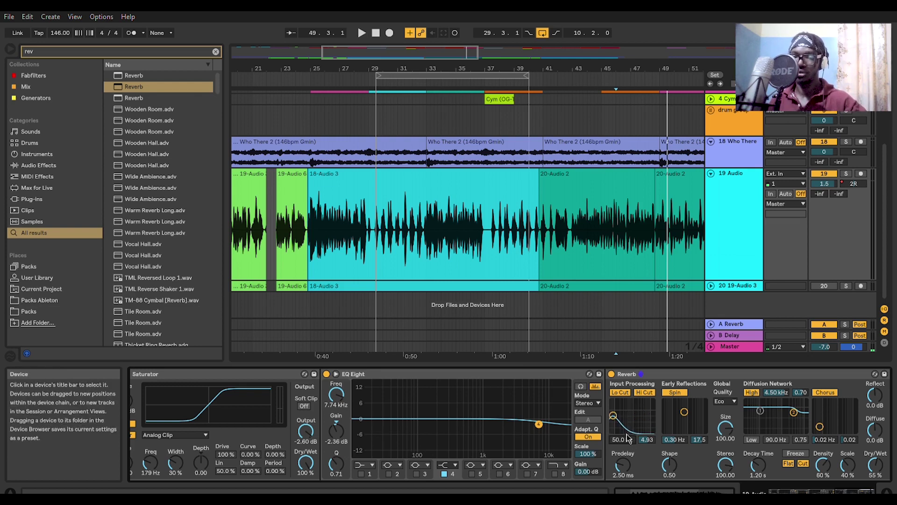
# Set the Reverb's input filter to 2.31 kHz with a bandwidth of 4.22 and its decay time to 679 ms.
pyautogui.moveTo(628, 438); pyautogui.dragTo(628, 412)
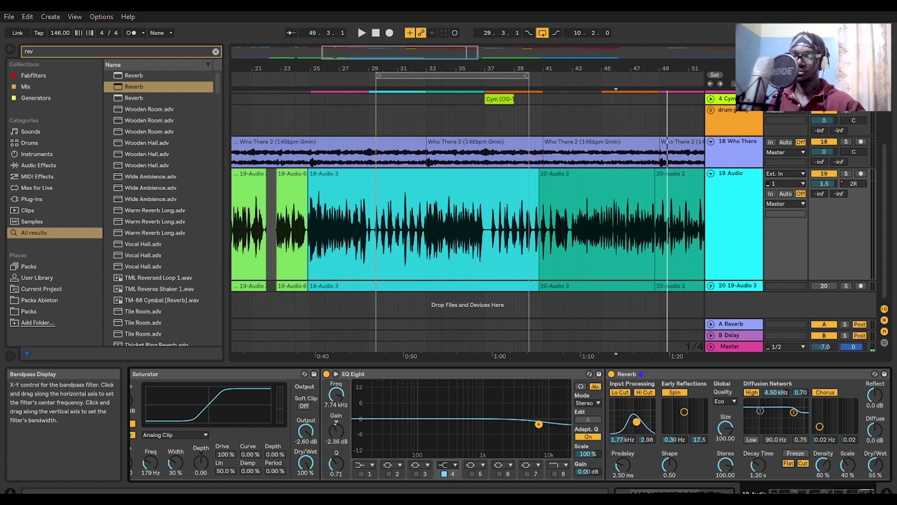
pyautogui.moveTo(636, 422); pyautogui.dragTo(638, 418)
pyautogui.press('space')
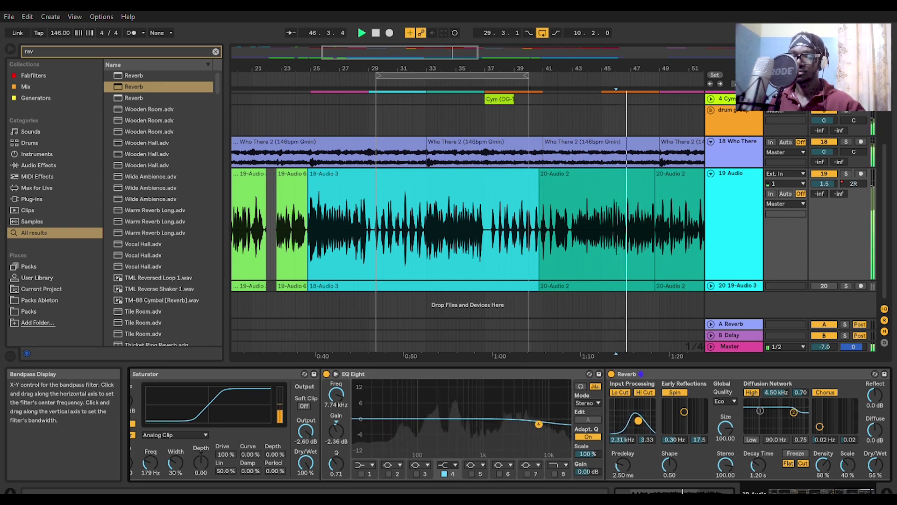
pyautogui.press('space')
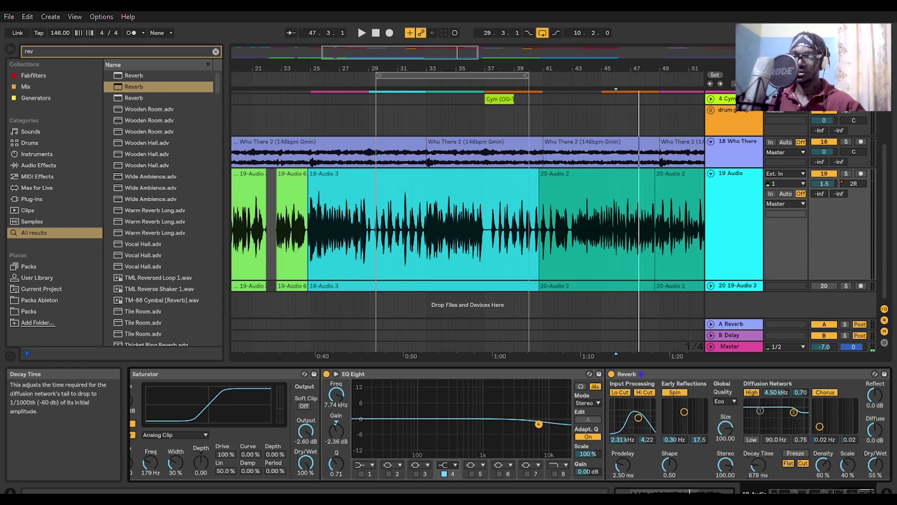
# Set the Reverb's stereo width to 120, its dry/wet to 50% and its quality to Mid.
pyautogui.press('space')
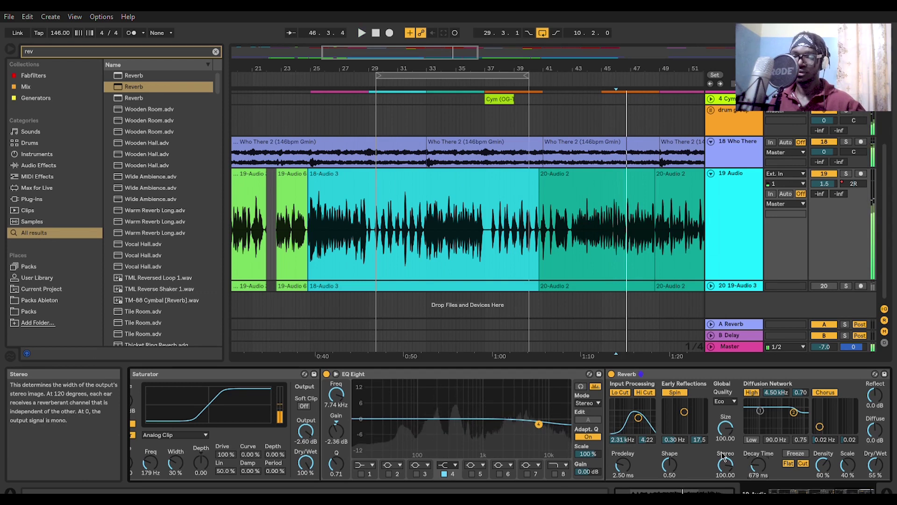
pyautogui.moveTo(726, 465); pyautogui.dragTo(726, 449)
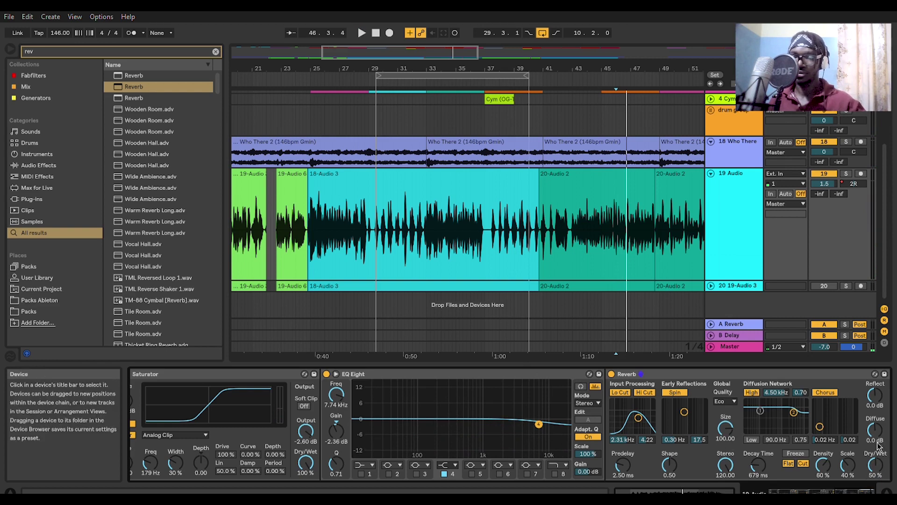
pyautogui.click(727, 411)
pyautogui.press('space')
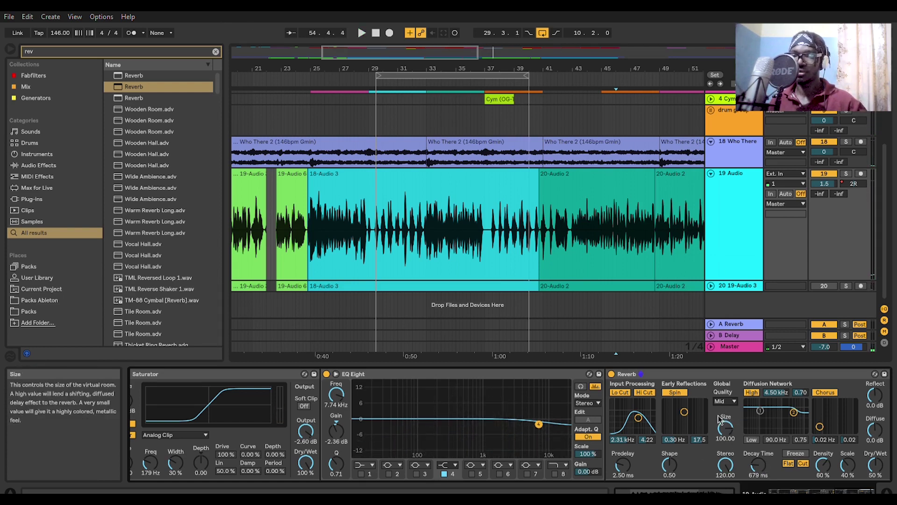
# Retune the Reverb's input filter to 2.61 kHz with a bandwidth of 1.74 while the track plays.
pyautogui.press('space')
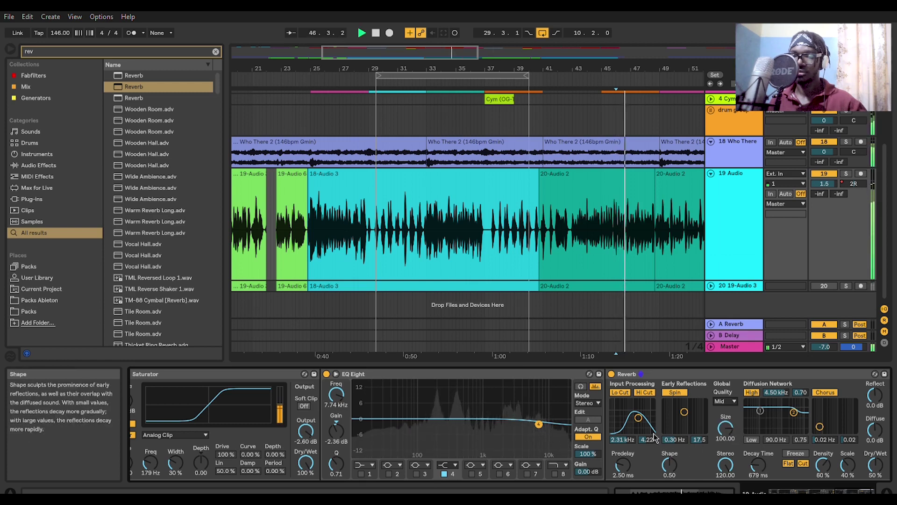
pyautogui.moveTo(642, 414)
pyautogui.mouseDown()
pyautogui.moveTo(647, 424)
pyautogui.moveTo(637, 424)
pyautogui.mouseUp()
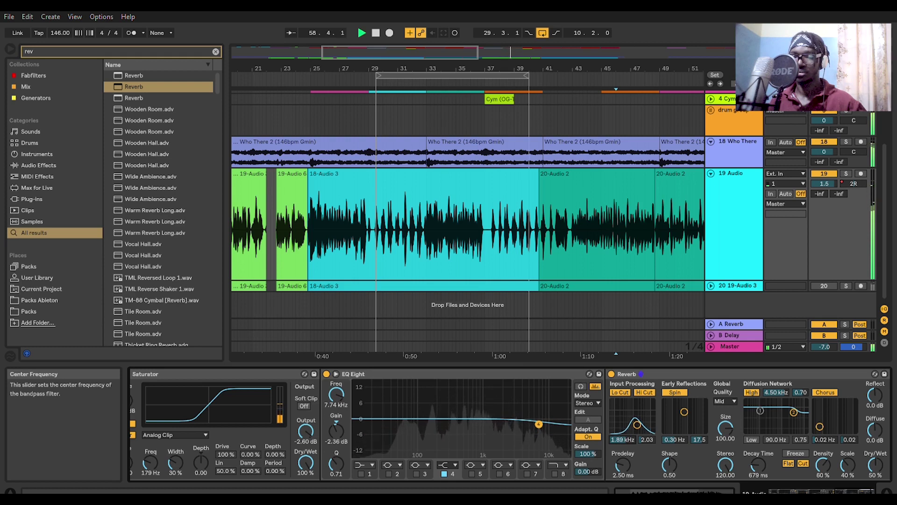
pyautogui.moveTo(647, 440); pyautogui.dragTo(647, 436)
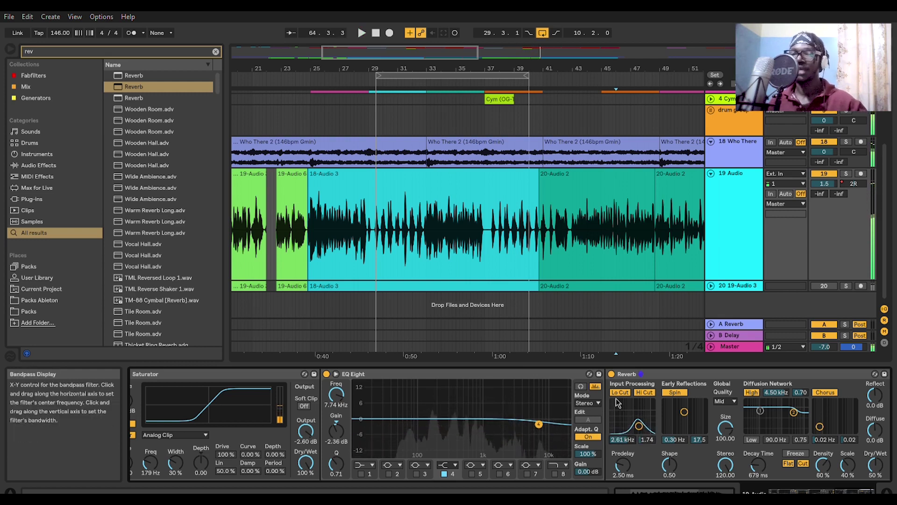
pyautogui.press('space')
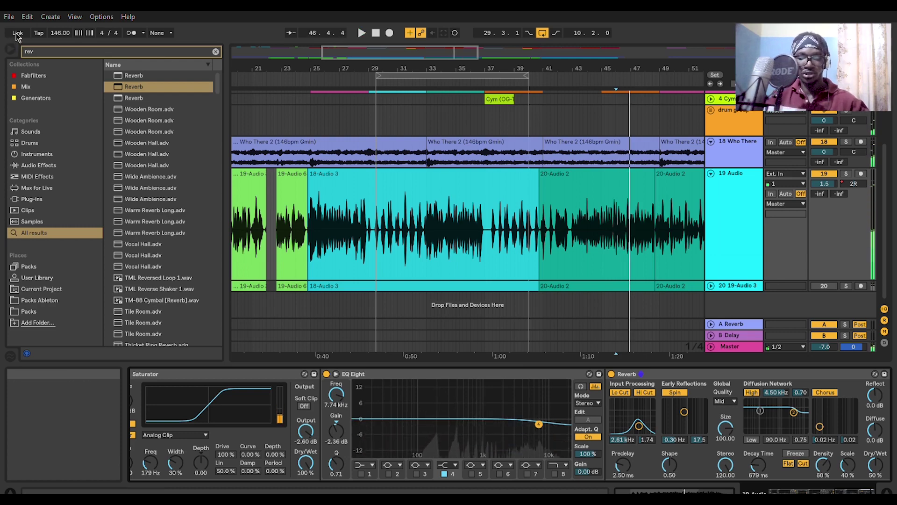
# Hide the browser and device view, play the full mix, and extend the loop to start at 9.3.1 with length 67.3.0.
pyautogui.hotkey('ctrl', 'alt', 'l')
pyautogui.hotkey('ctrl', 'alt', 'b')
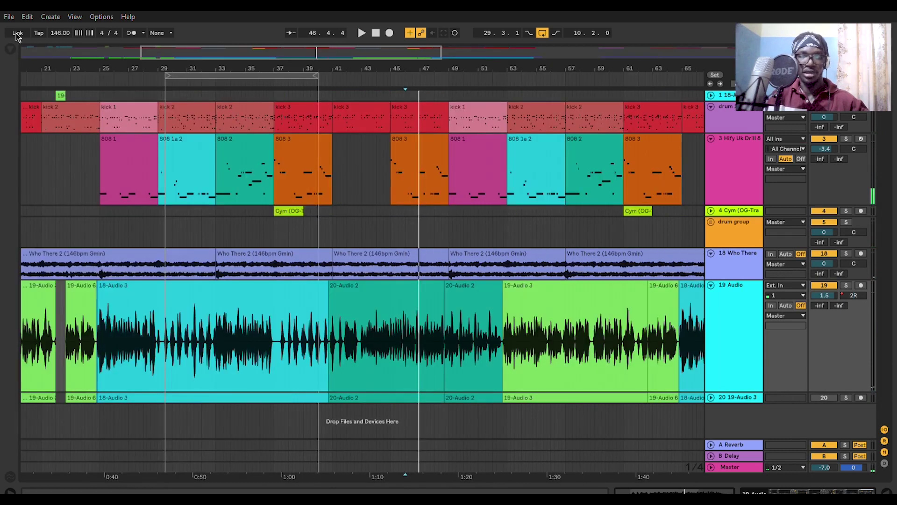
pyautogui.press('space')
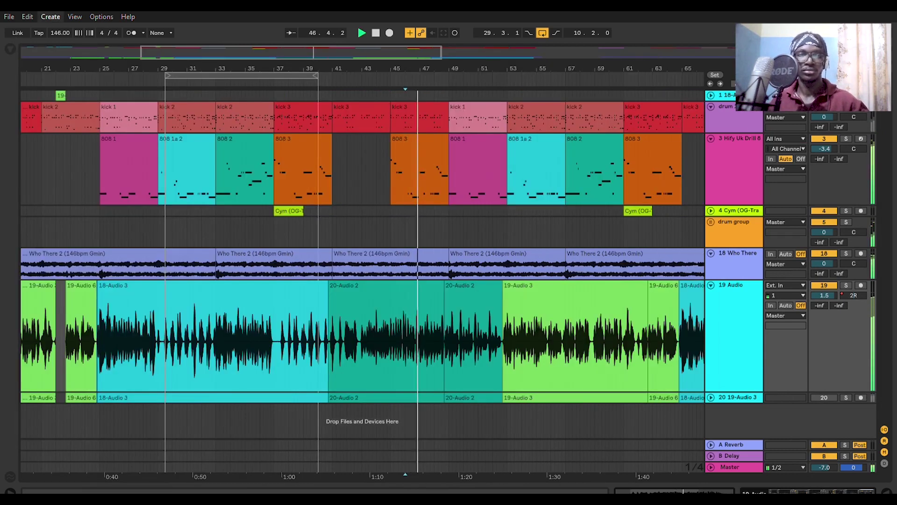
pyautogui.moveTo(284, 63); pyautogui.dragTo(413, 71)
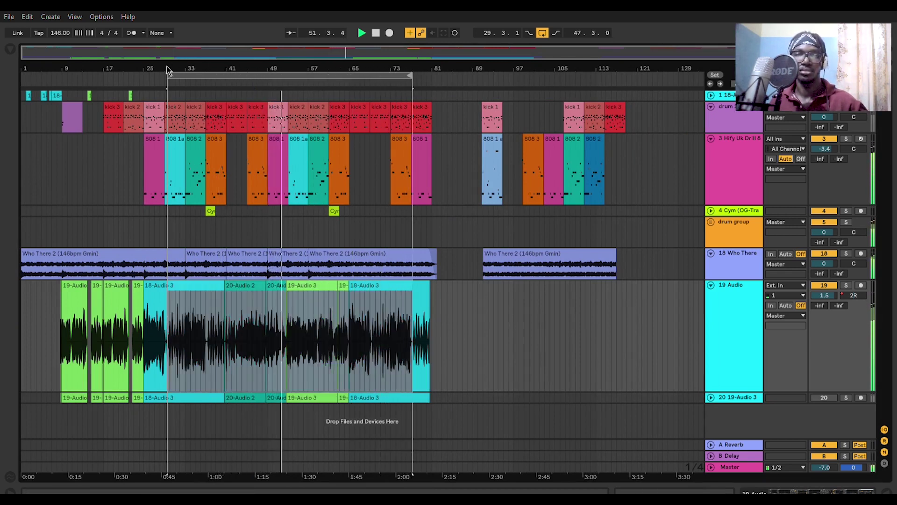
pyautogui.moveTo(172, 70); pyautogui.dragTo(66, 69)
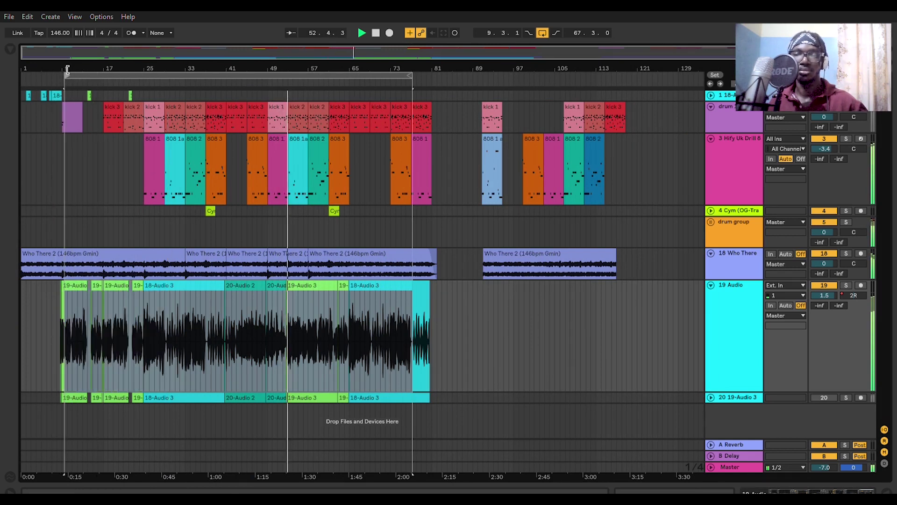
# Reopen the 19 Audio track's device chain and select its Reverb.
pyautogui.click(730, 295)
pyautogui.doubleClick(742, 296)
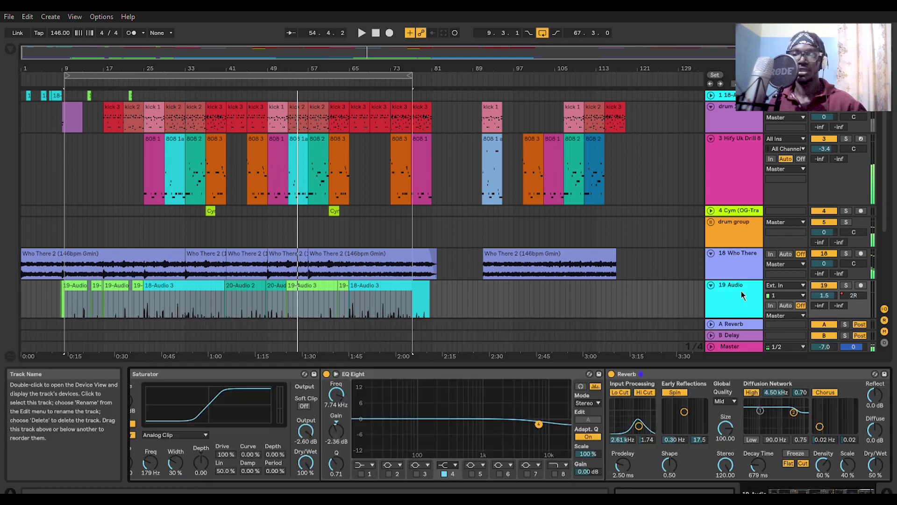
pyautogui.click(743, 369)
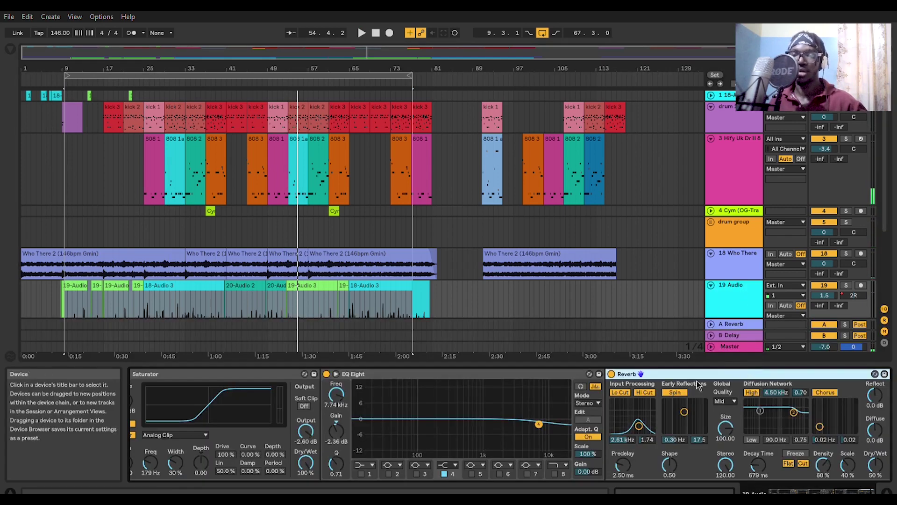
# Return to the start of the 19 Audio device chain and show the Audio Effect Rack's chain list and macro controls.
pyautogui.moveTo(854, 485); pyautogui.dragTo(371, 395)
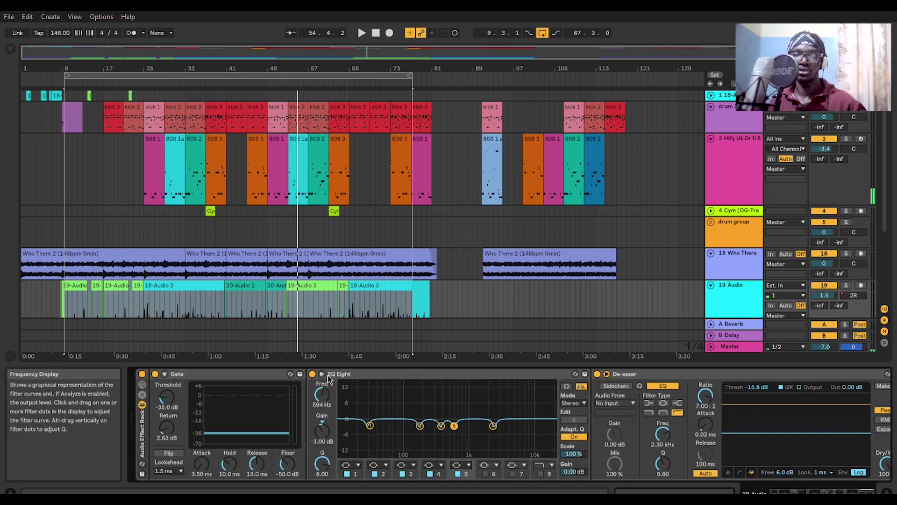
pyautogui.click(142, 388)
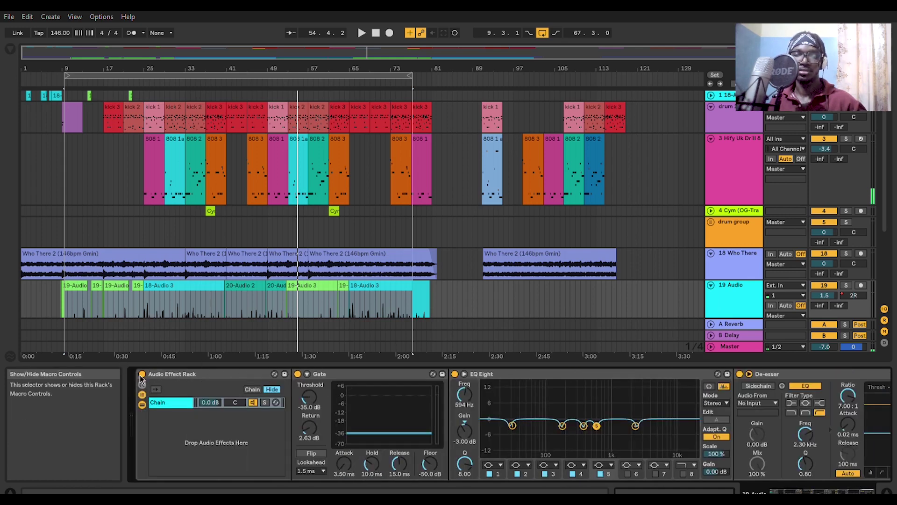
pyautogui.click(143, 384)
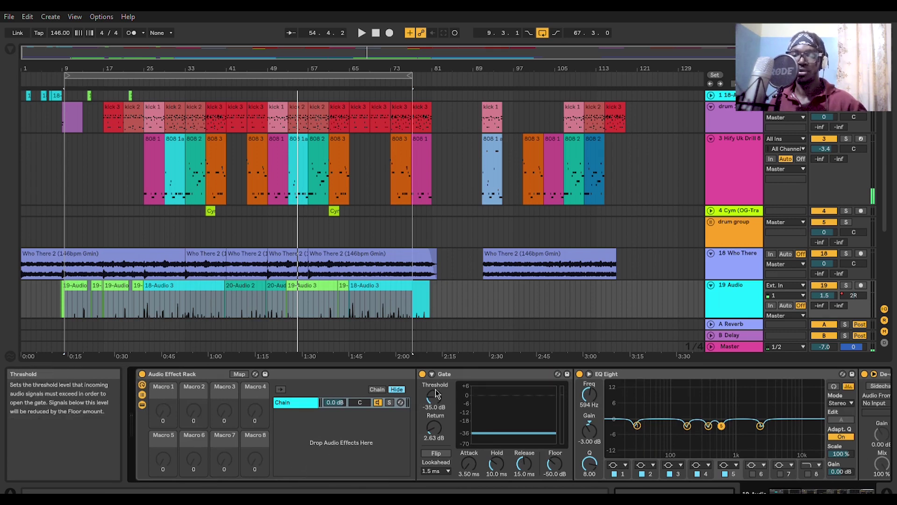
# Map the Gate's Threshold to the rack's first macro and set that macro to -35 dB.
pyautogui.click(481, 318)
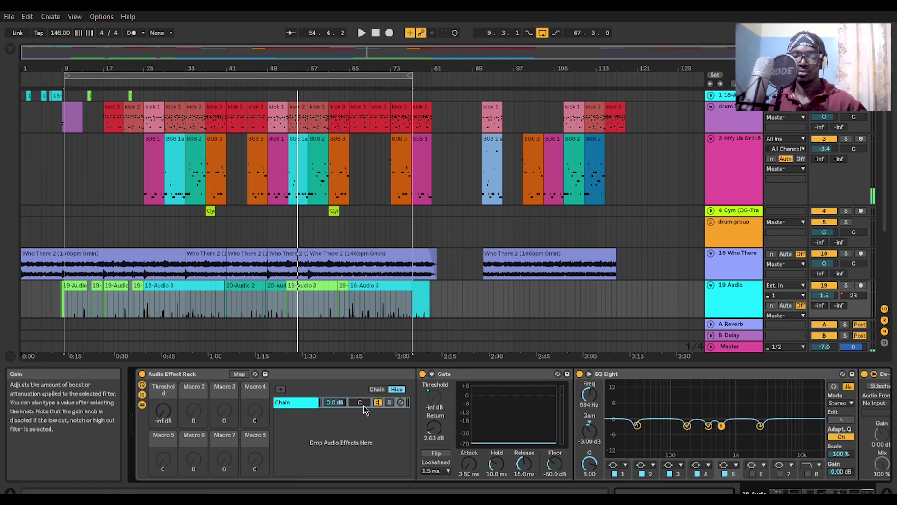
pyautogui.hotkey('ctrl', 'z')
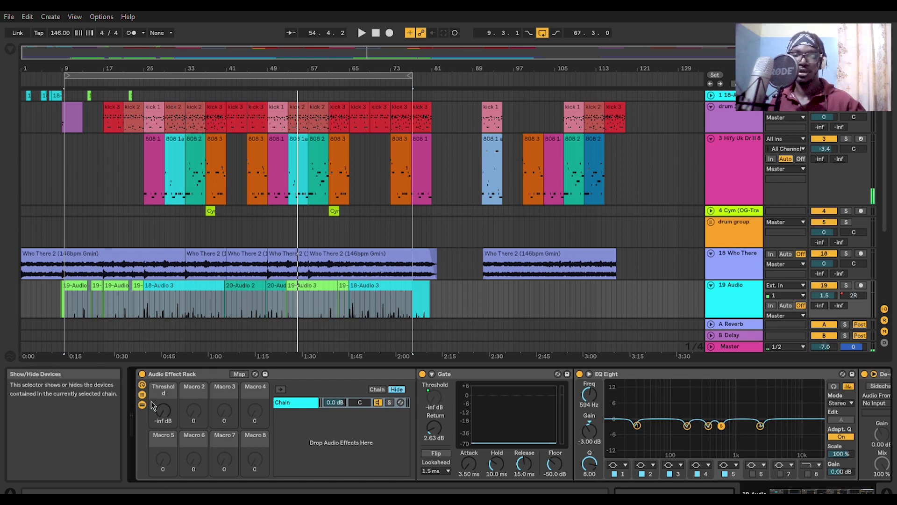
pyautogui.write('-3')
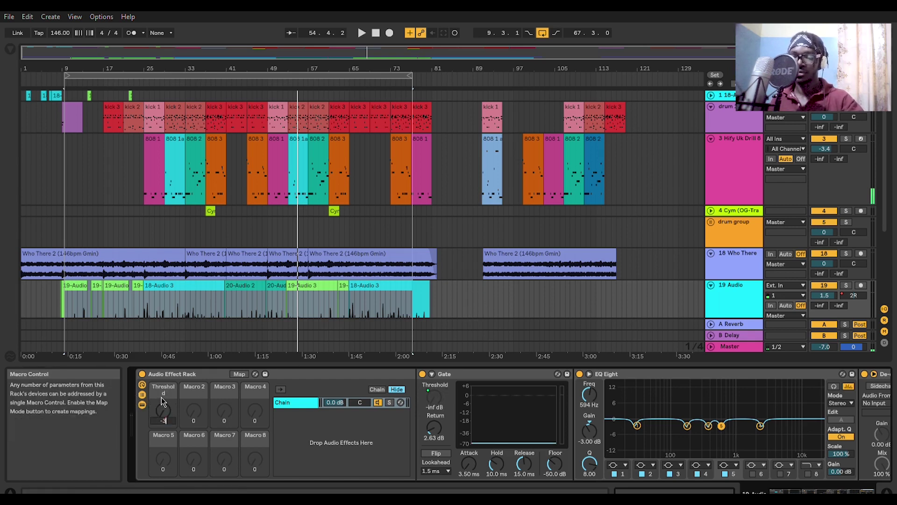
pyautogui.press('Return')
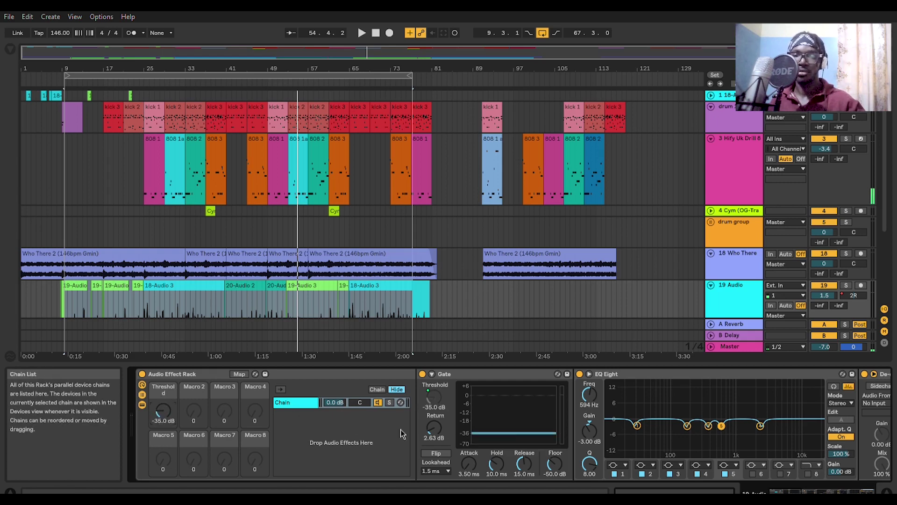
# Play the full mix, jump ahead within the loop, and review the Gate, EQ Eight and De-esser during playback.
pyautogui.press('space')
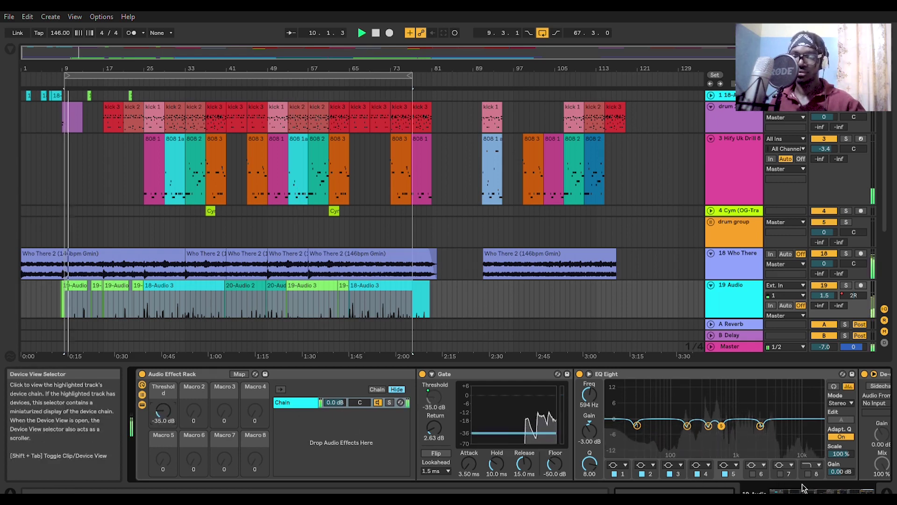
pyautogui.click(799, 486)
pyautogui.moveTo(799, 484); pyautogui.dragTo(811, 483)
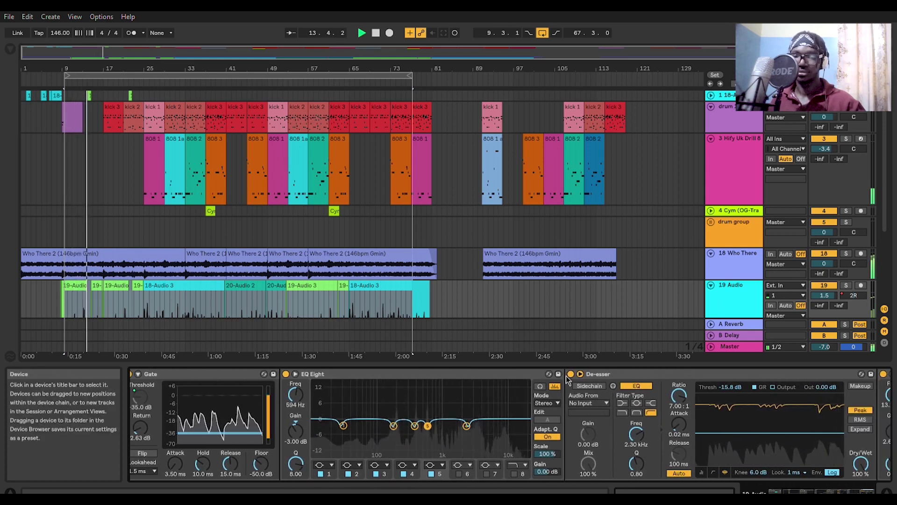
pyautogui.moveTo(803, 481); pyautogui.dragTo(747, 489)
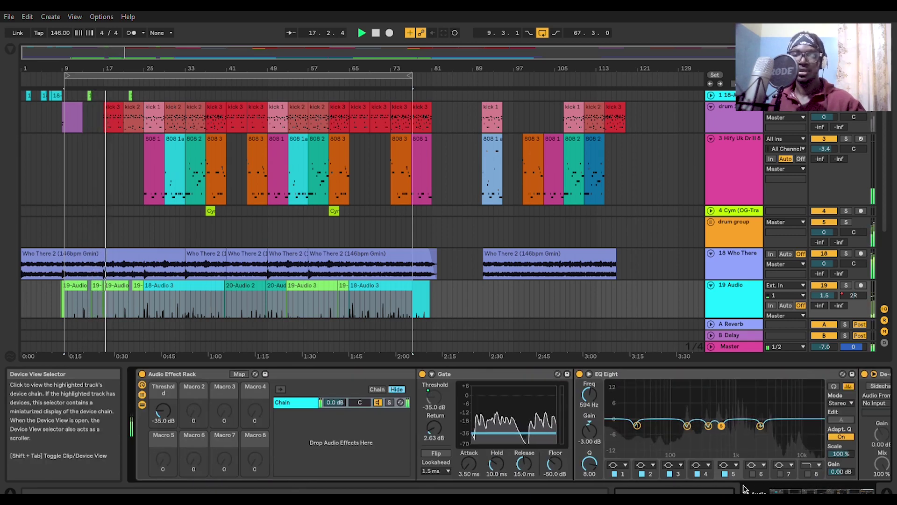
pyautogui.click(138, 78)
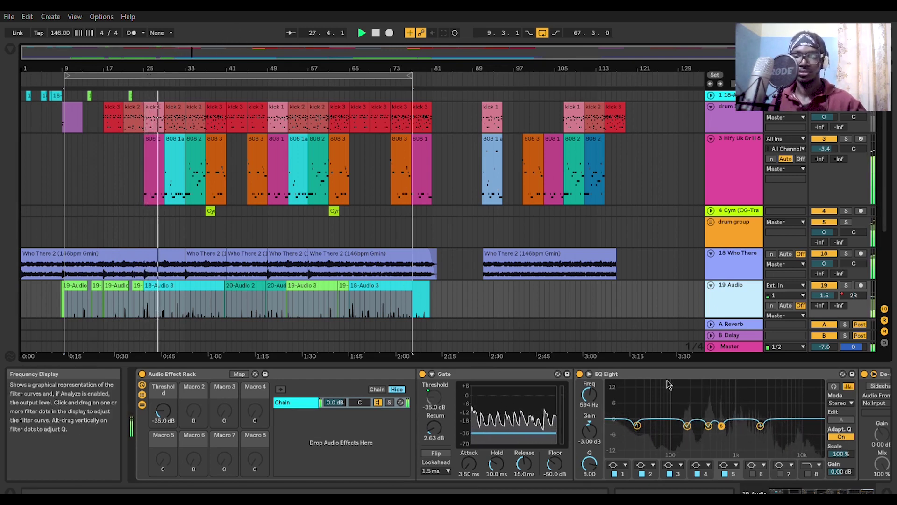
pyautogui.moveTo(796, 483); pyautogui.dragTo(815, 486)
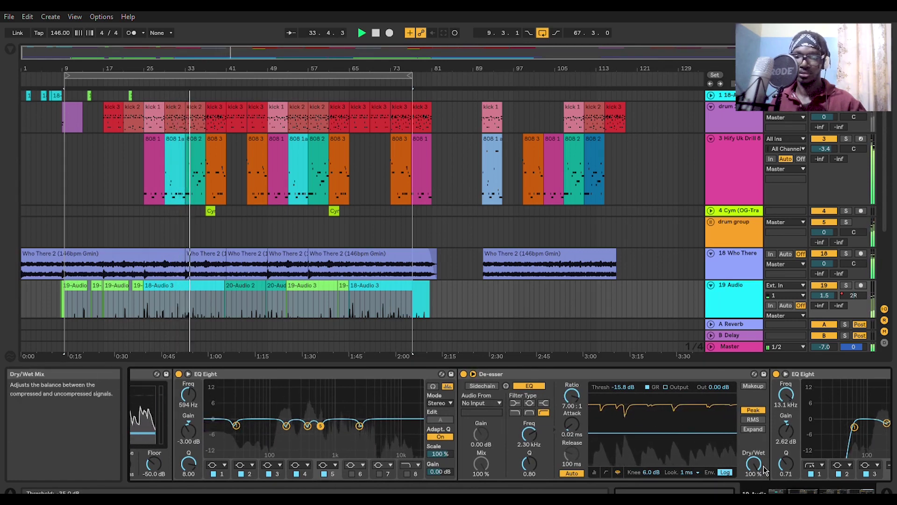
pyautogui.moveTo(790, 490); pyautogui.dragTo(575, 444)
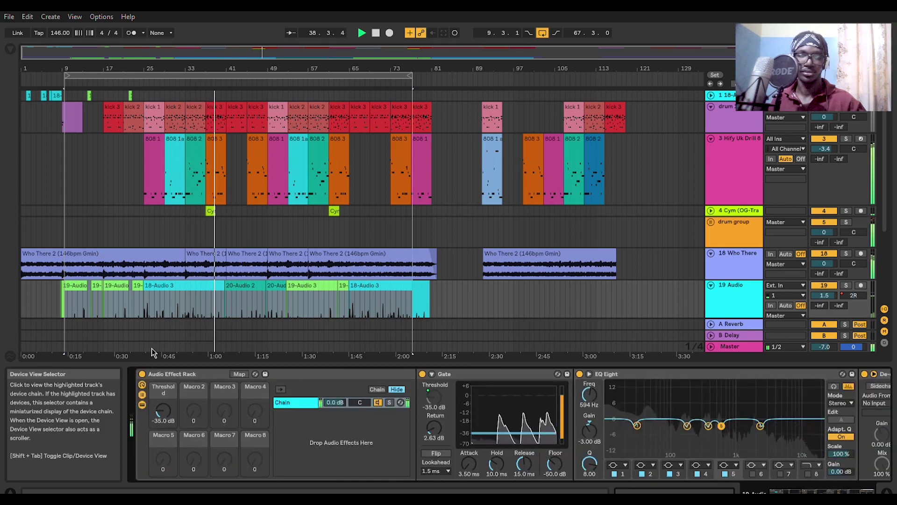
# Bypass the Audio Effect Rack during playback to compare the unprocessed vocal, and reactivate it.
pyautogui.click(143, 374)
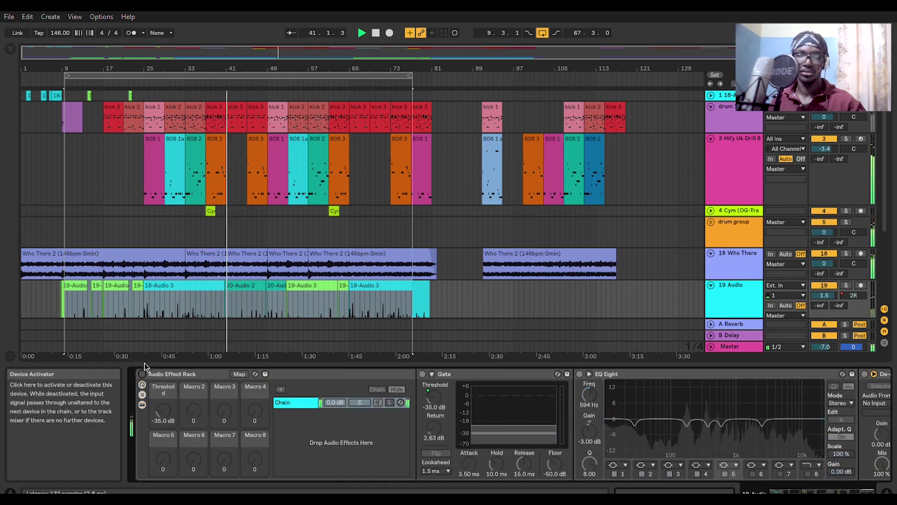
pyautogui.click(142, 373)
pyautogui.click(257, 232)
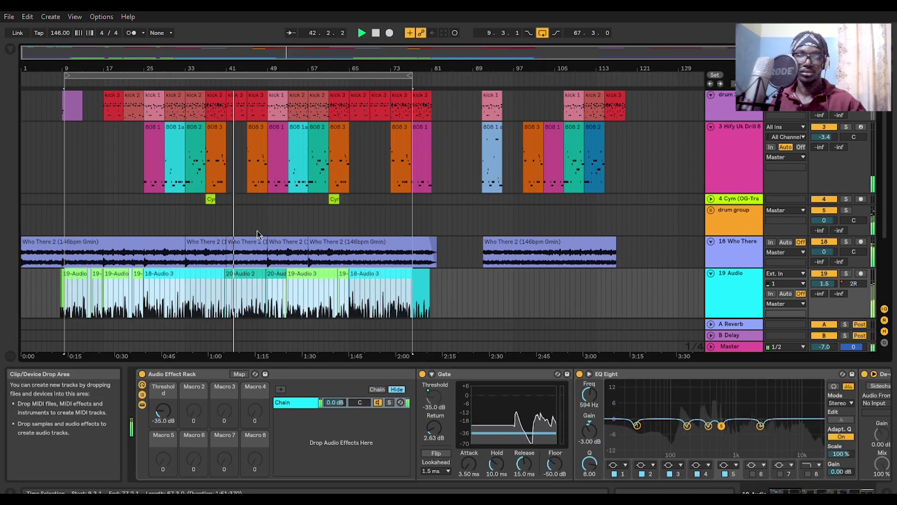
pyautogui.scroll(-5, 257, 234)
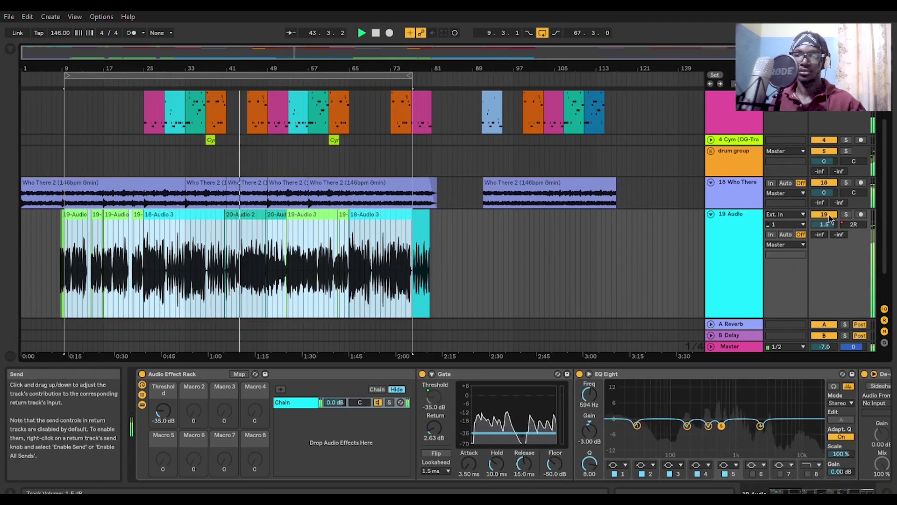
# Review the De-esser, second EQ Eight, Compressor and Saturator, and resume the mix from further into the song.
pyautogui.click(827, 224)
pyautogui.moveTo(794, 491); pyautogui.dragTo(808, 483)
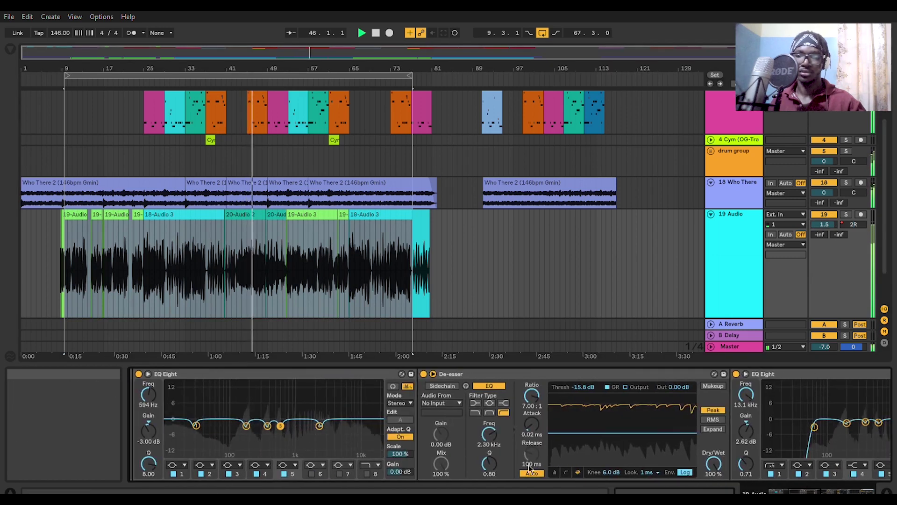
pyautogui.scroll(-6, 743, 484)
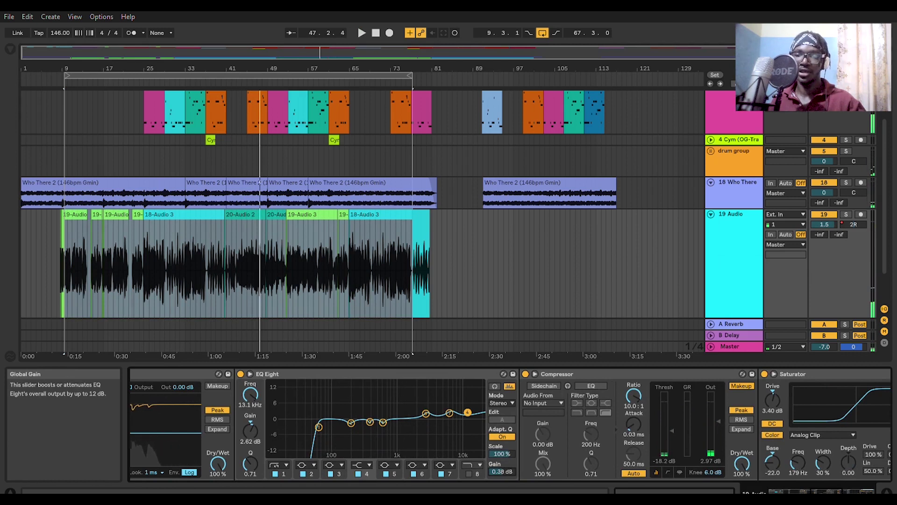
pyautogui.doubleClick(503, 463)
pyautogui.press('space')
pyautogui.click(250, 74)
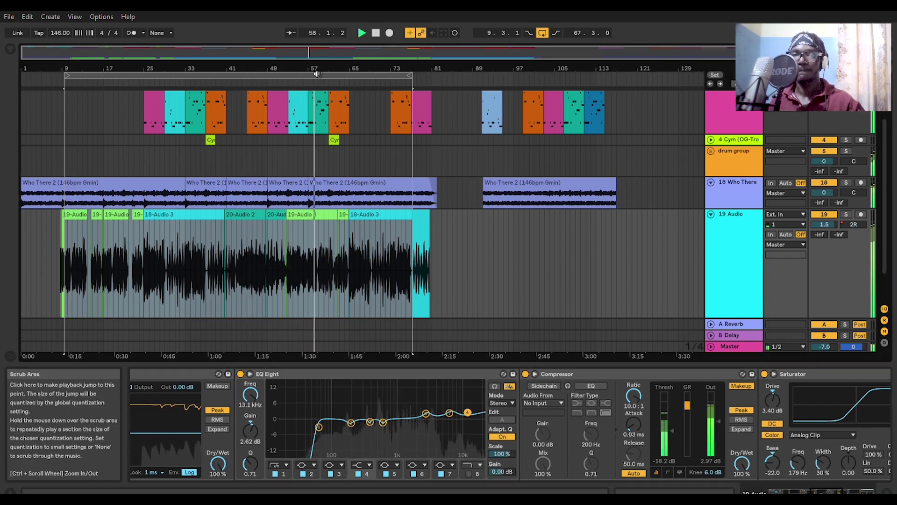
# Extend the loop to start at 6.3.1 with a length of 70.3.0.
pyautogui.scroll(-1, 520, 220)
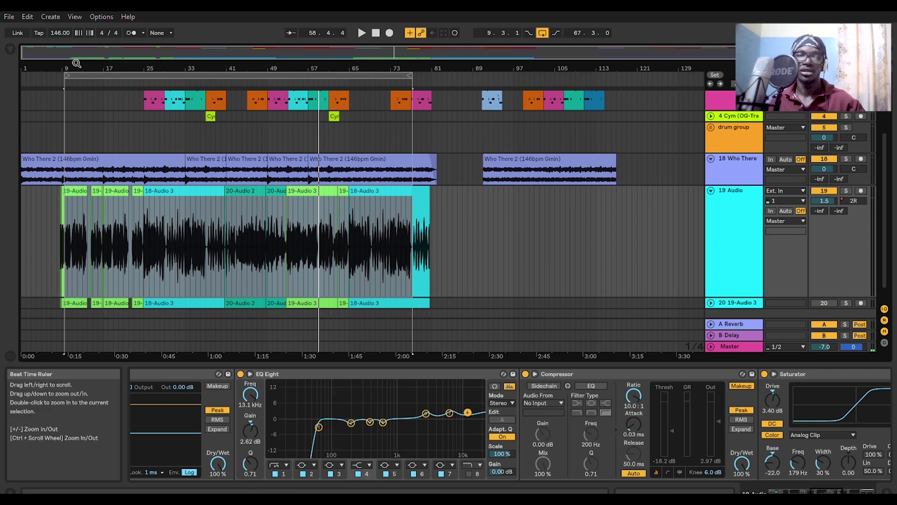
pyautogui.moveTo(64, 75); pyautogui.dragTo(49, 75)
pyautogui.scroll(-1, 81, 142)
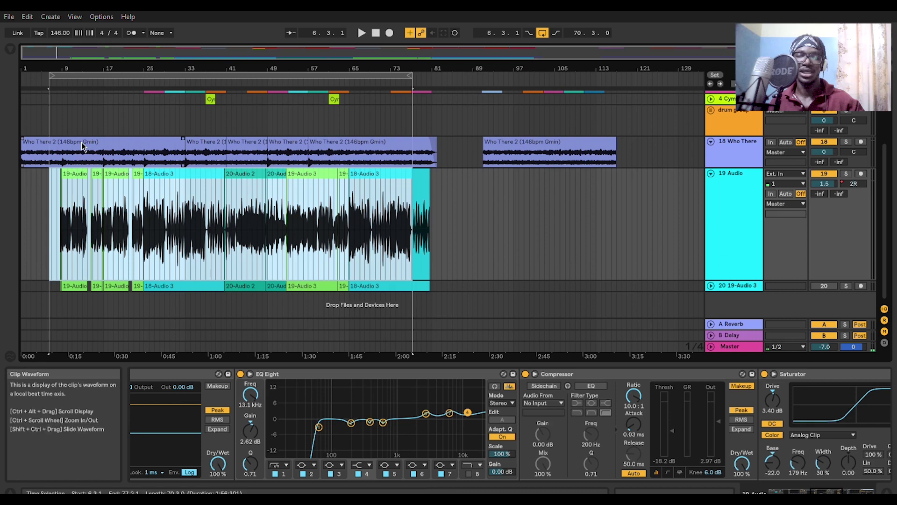